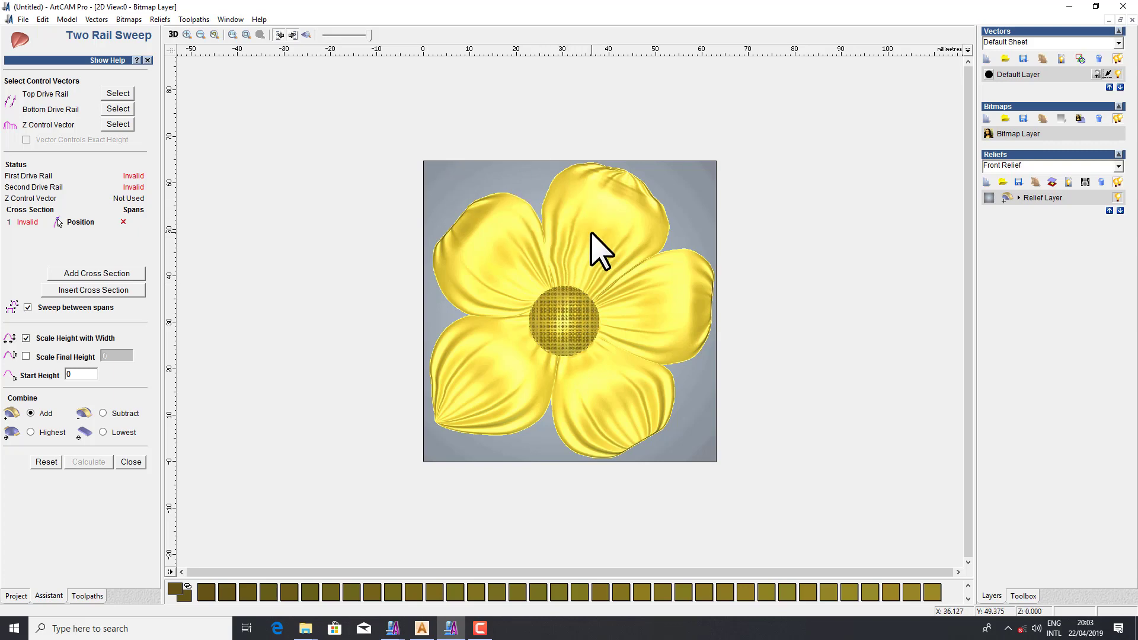
Fade the flower image and draw a first line from the flower centre to the petal tip
left_click(131, 462)
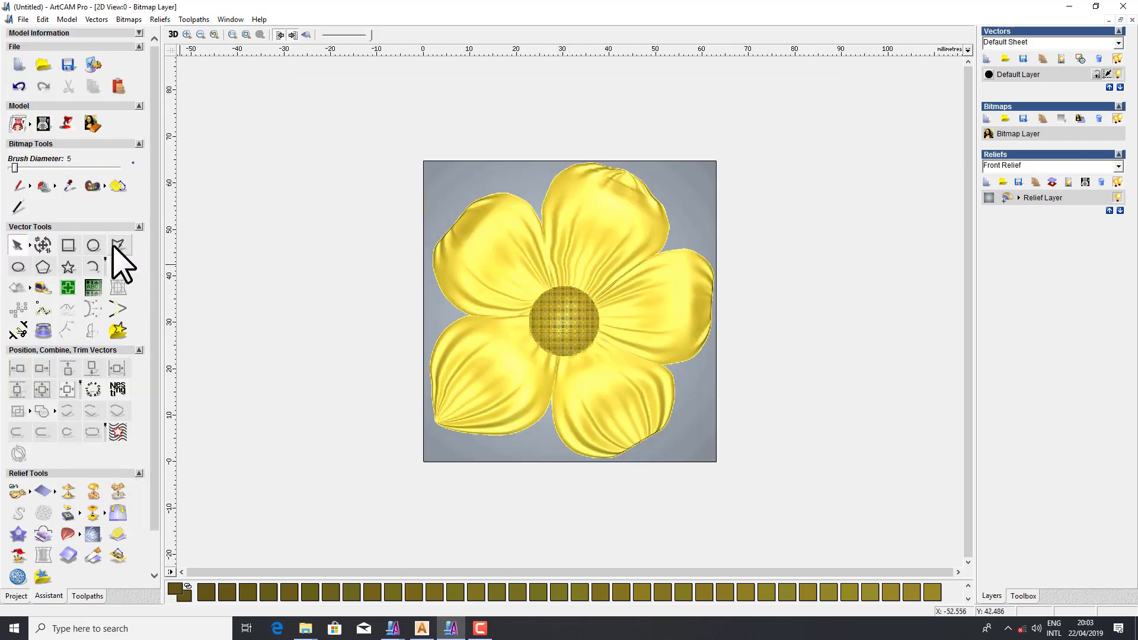
left_click(114, 245)
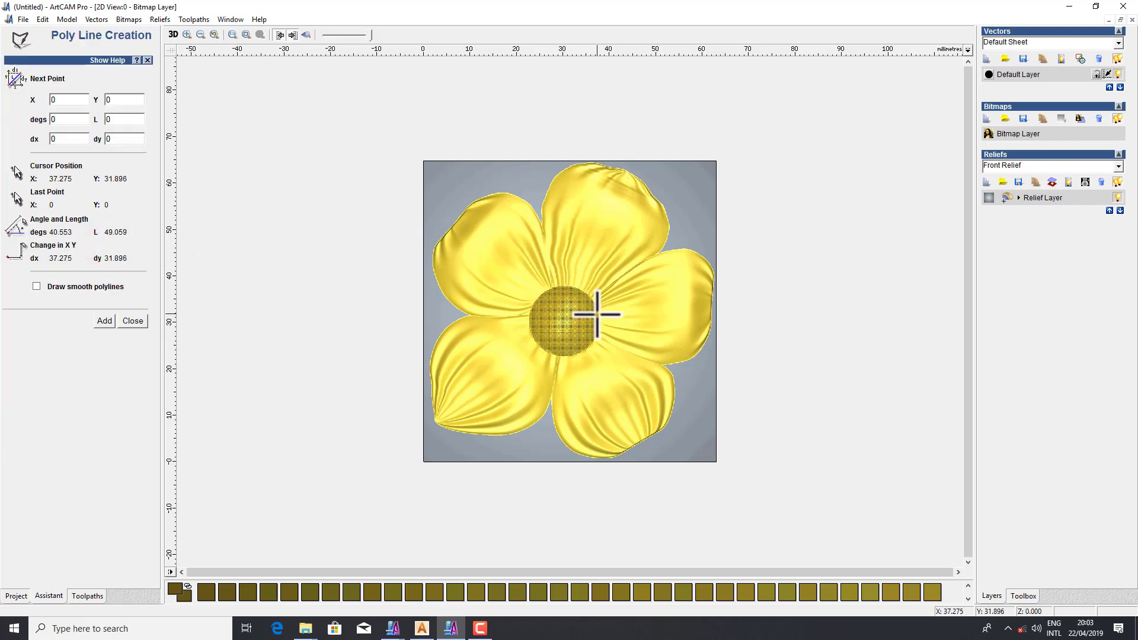
left_click_drag(371, 34, 350, 36)
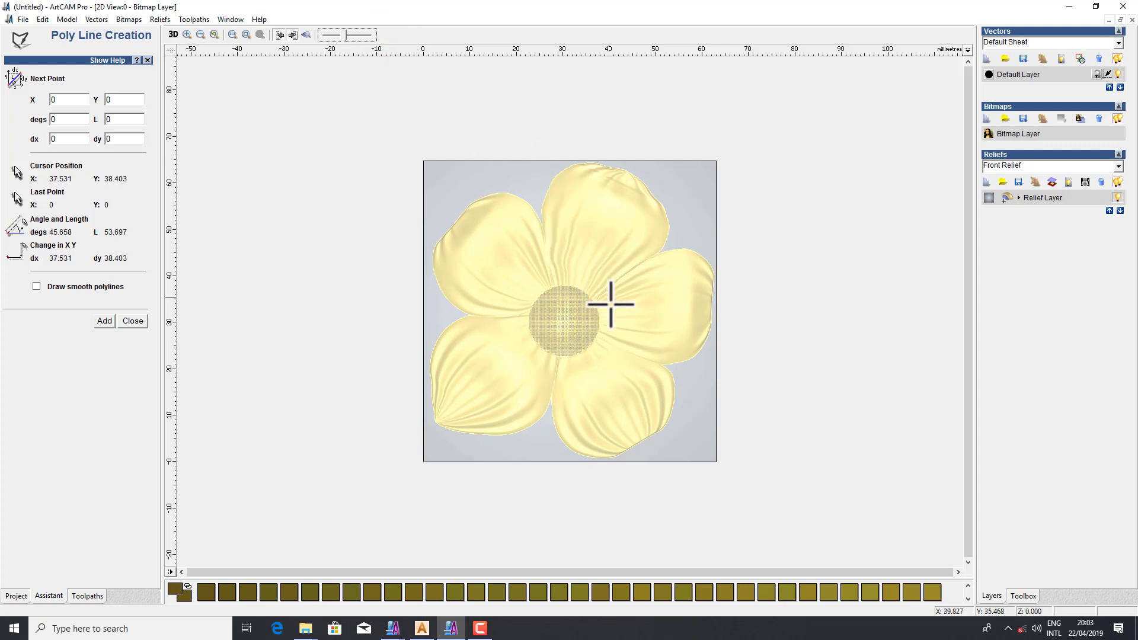
left_click(572, 317)
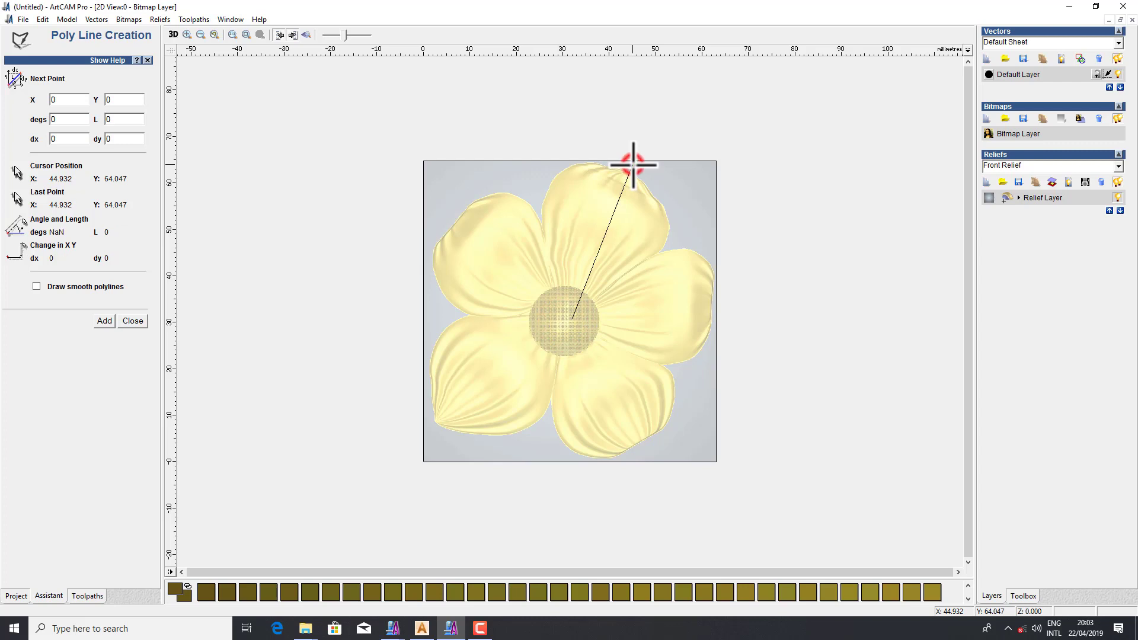
right_click(632, 164)
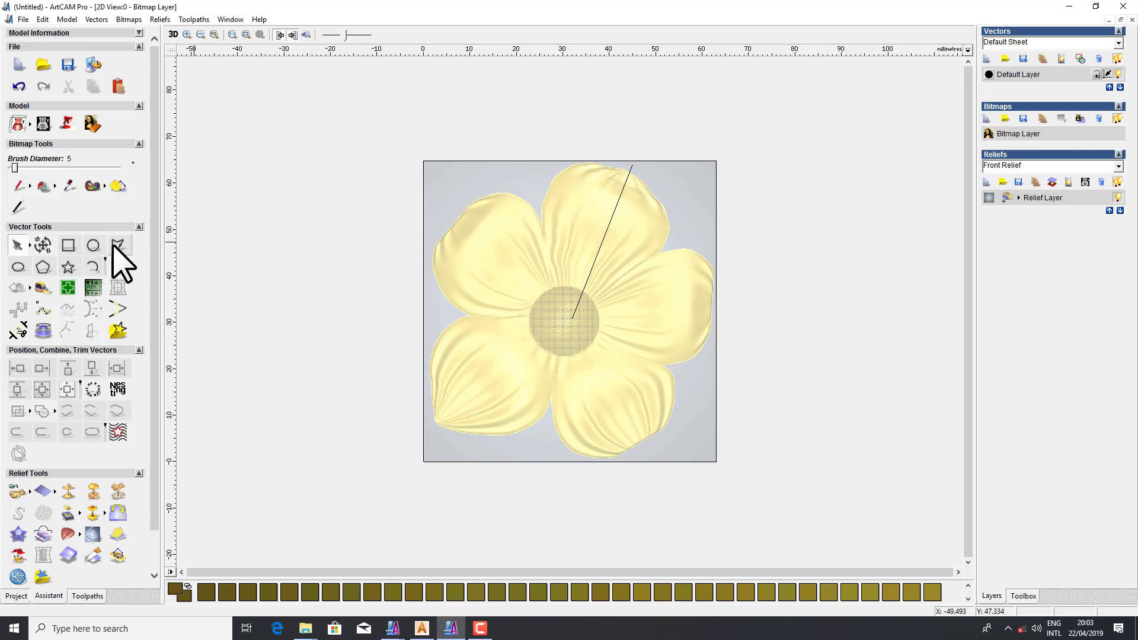
Trace the top petal's left edge from its tip back to the centre to close the outline
scroll(630, 170, "up", 2)
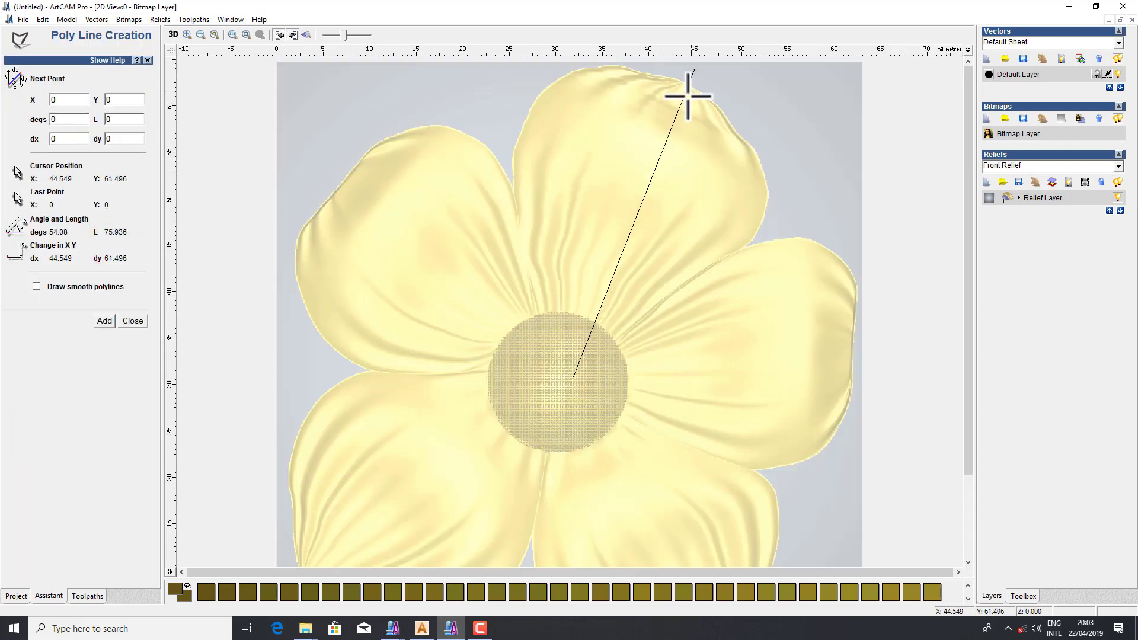
left_click(695, 69)
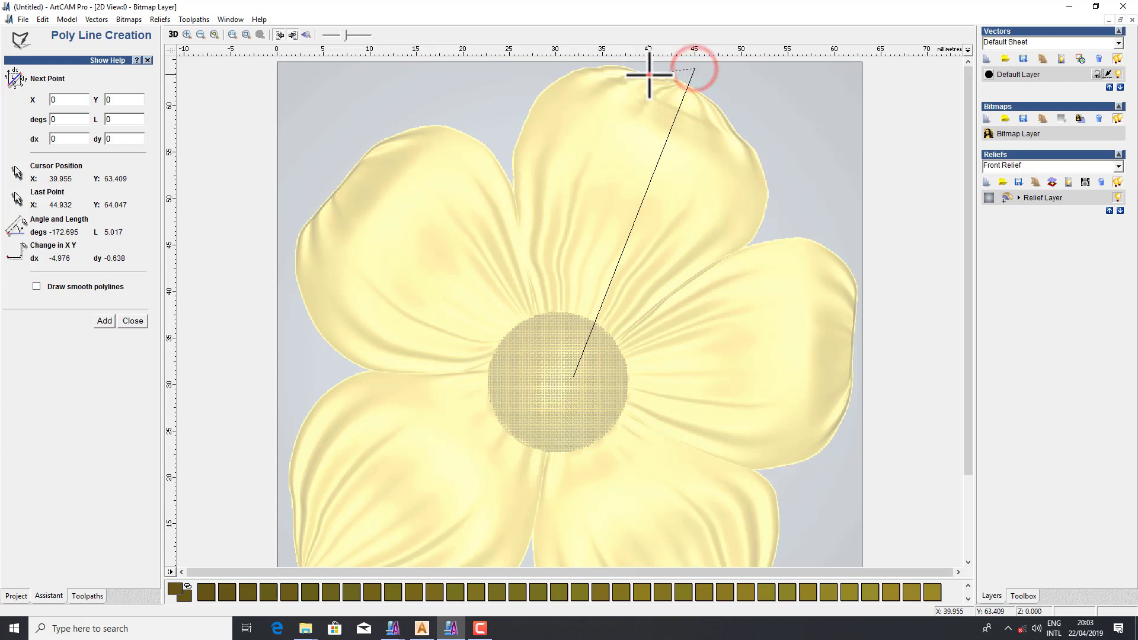
left_click(648, 74)
left_click(579, 70)
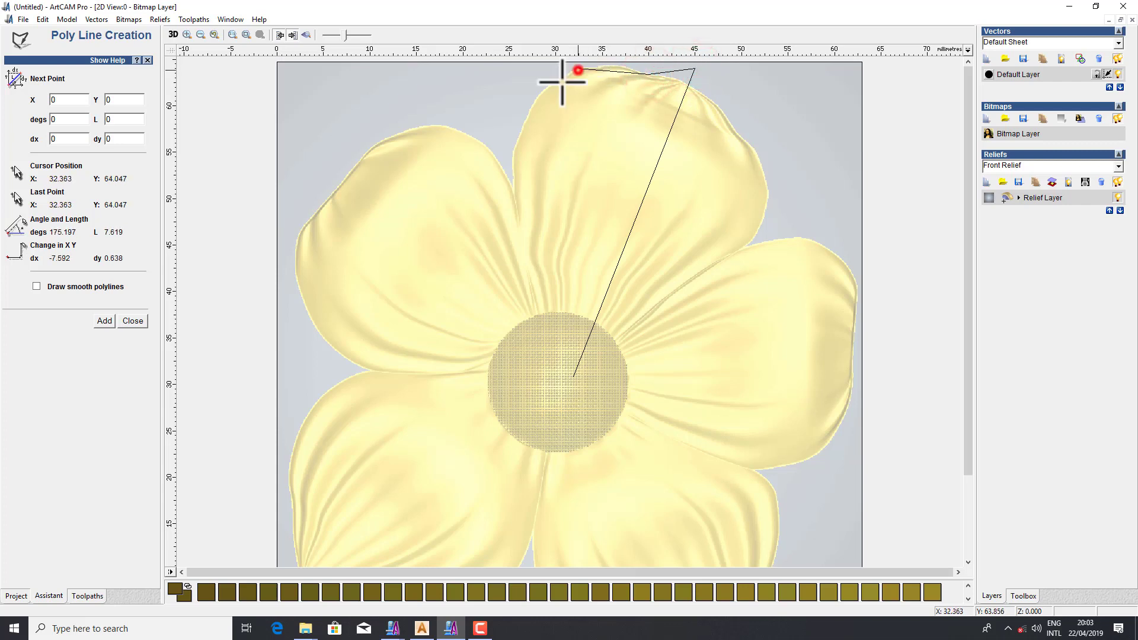
left_click(523, 127)
left_click(521, 227)
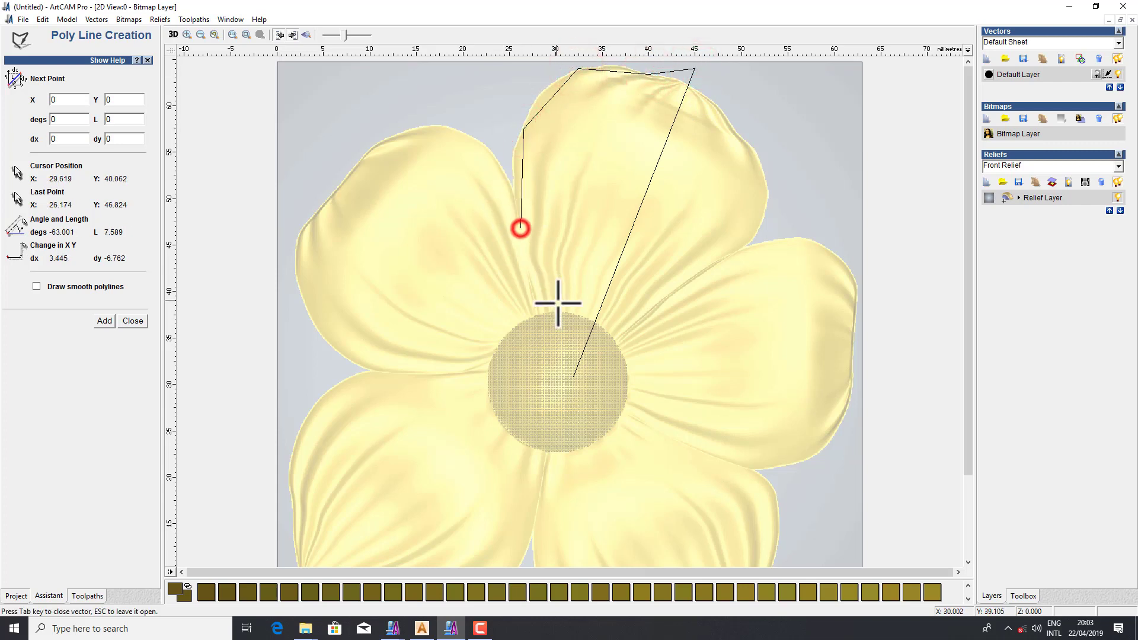
left_click(575, 373)
key("Escape")
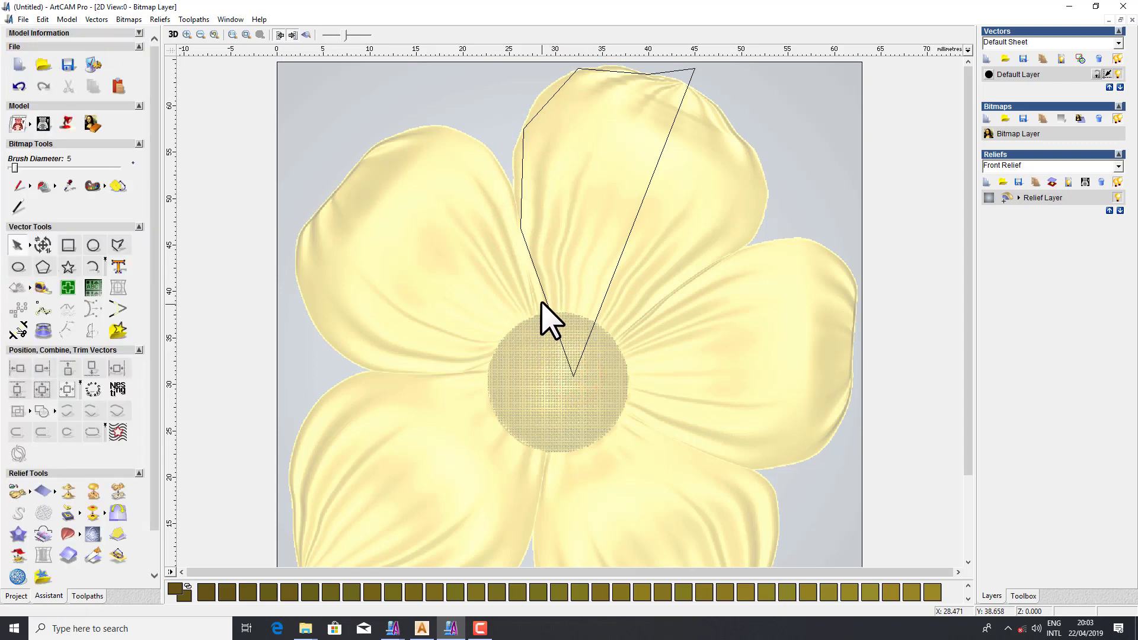
left_click(543, 295)
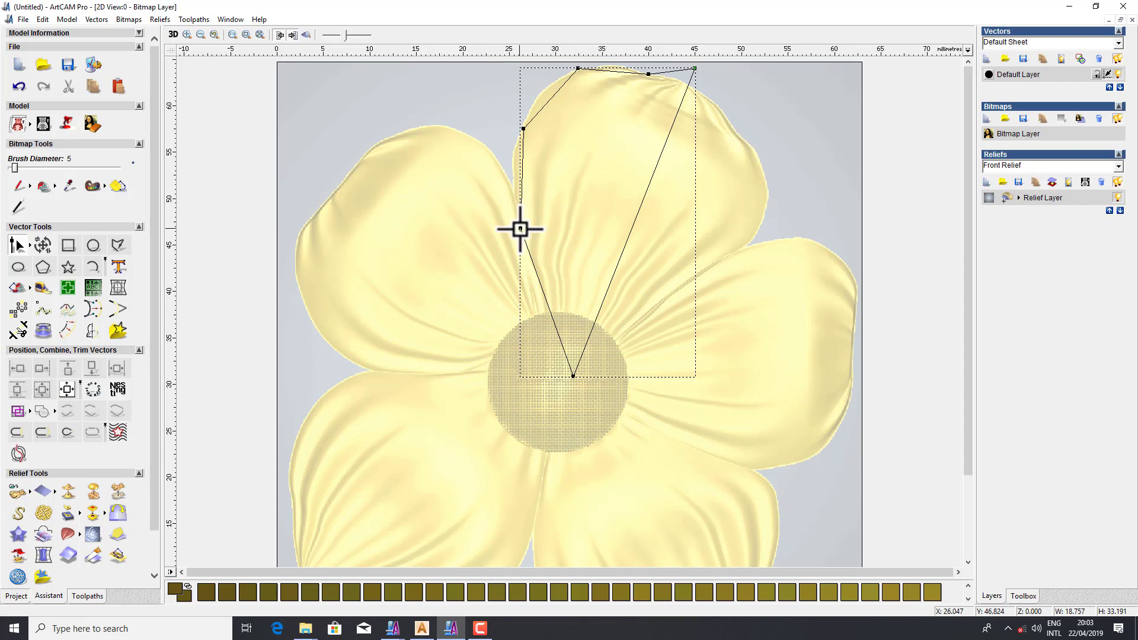
Convert the outline's left spans to Bezier curves and fit the top curve to the petal tip
key("s")
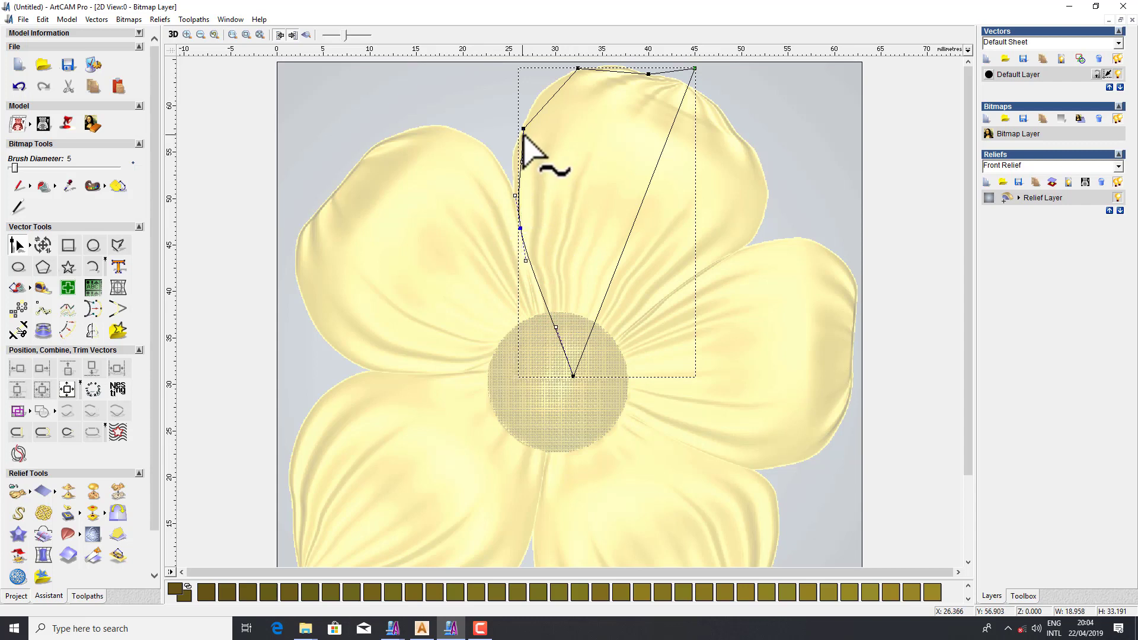
key("s")
key("s")
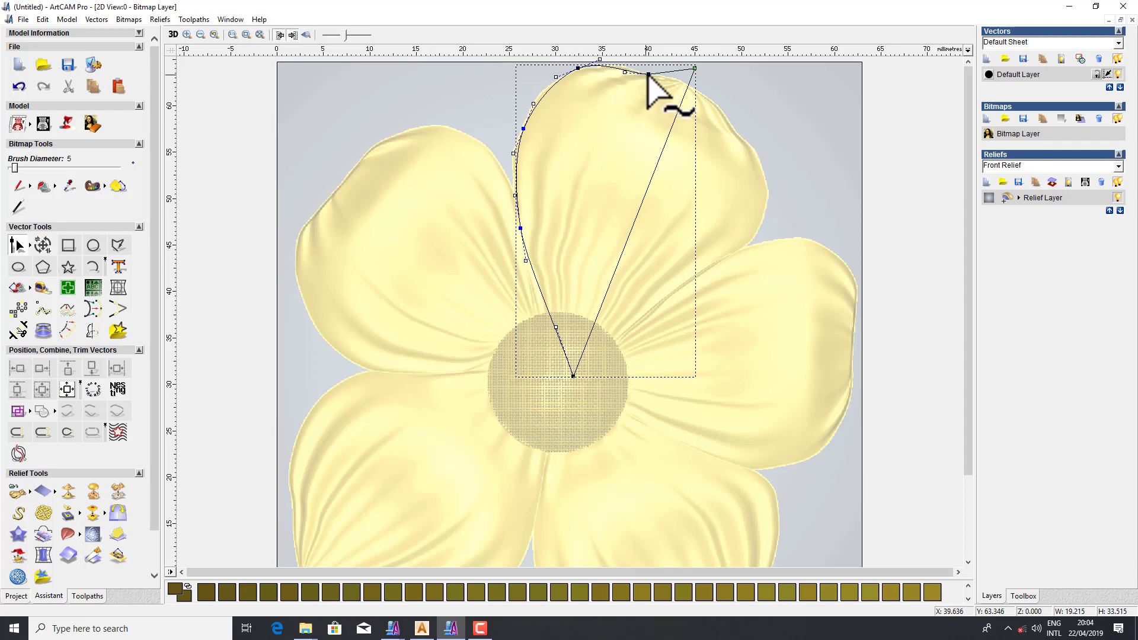
key("s")
scroll(661, 77, "up", 2)
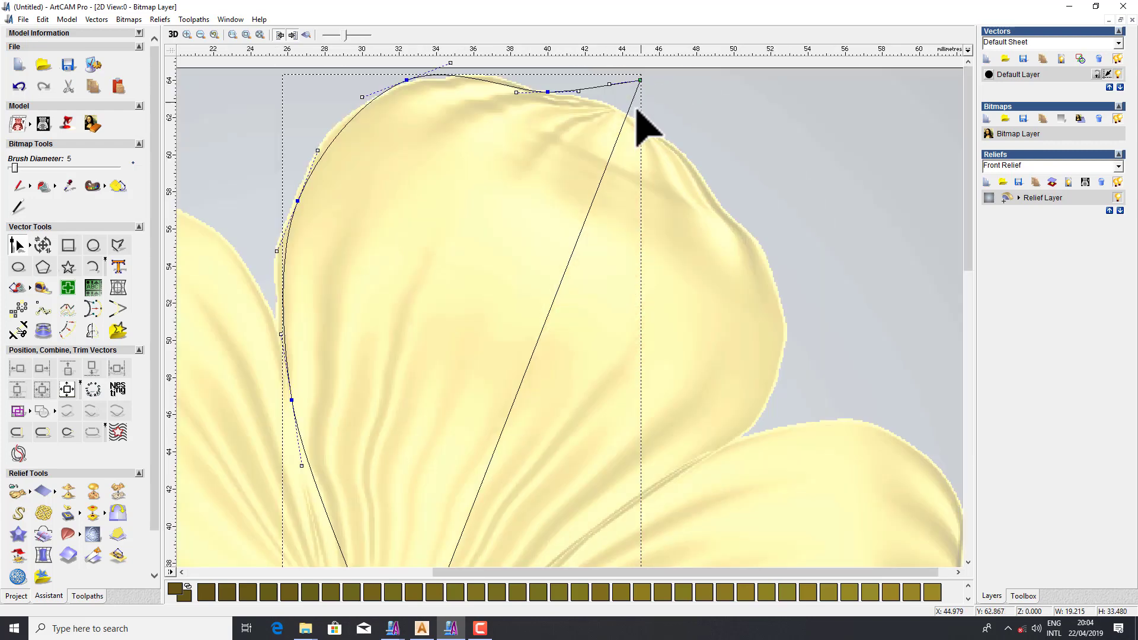
left_click_drag(407, 79, 408, 85)
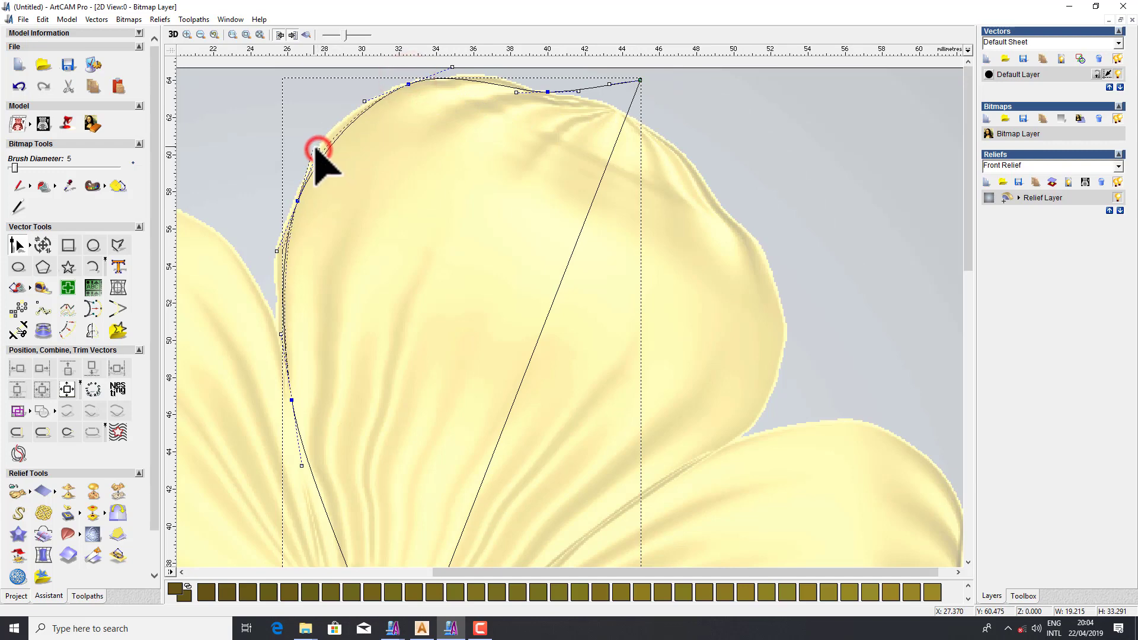
Reshape the lower-left curve to follow the petal edge, then reselect the finished outline
scroll(391, 267, "down", 2)
scroll(517, 225, "up", 5)
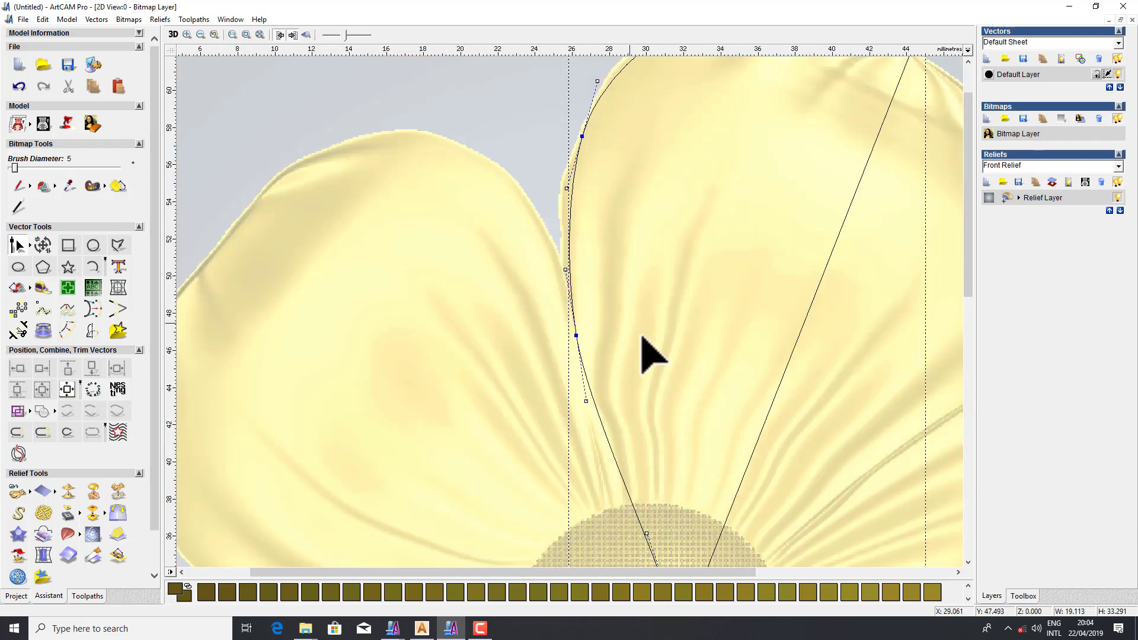
scroll(599, 385, "down", 6)
scroll(586, 320, "up", 1)
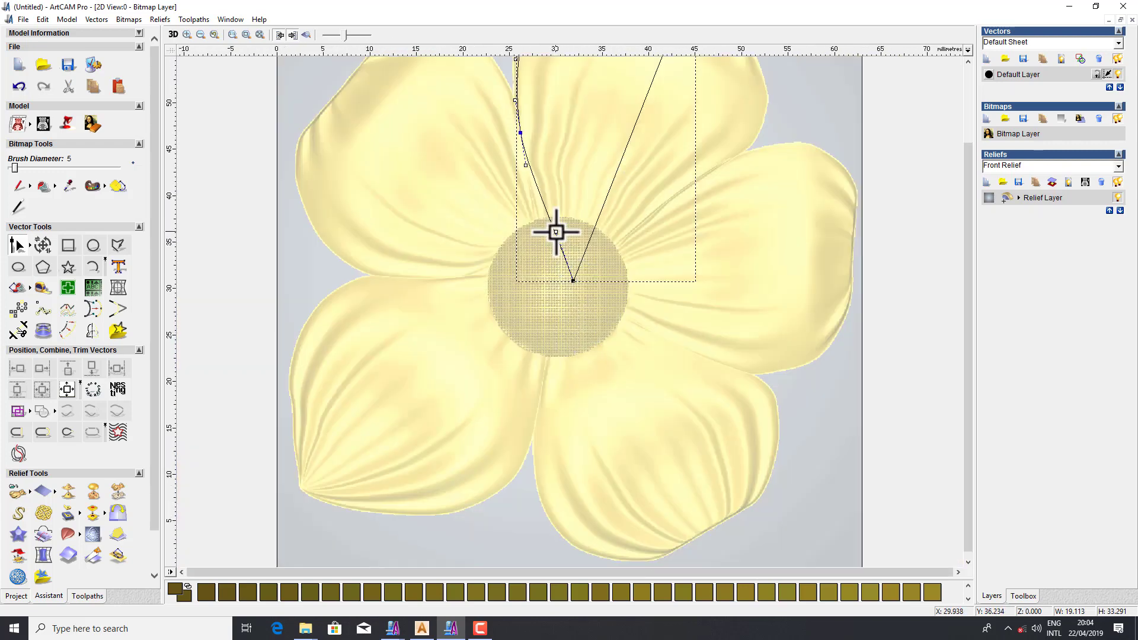
left_click_drag(556, 232, 545, 230)
scroll(587, 207, "down", 3)
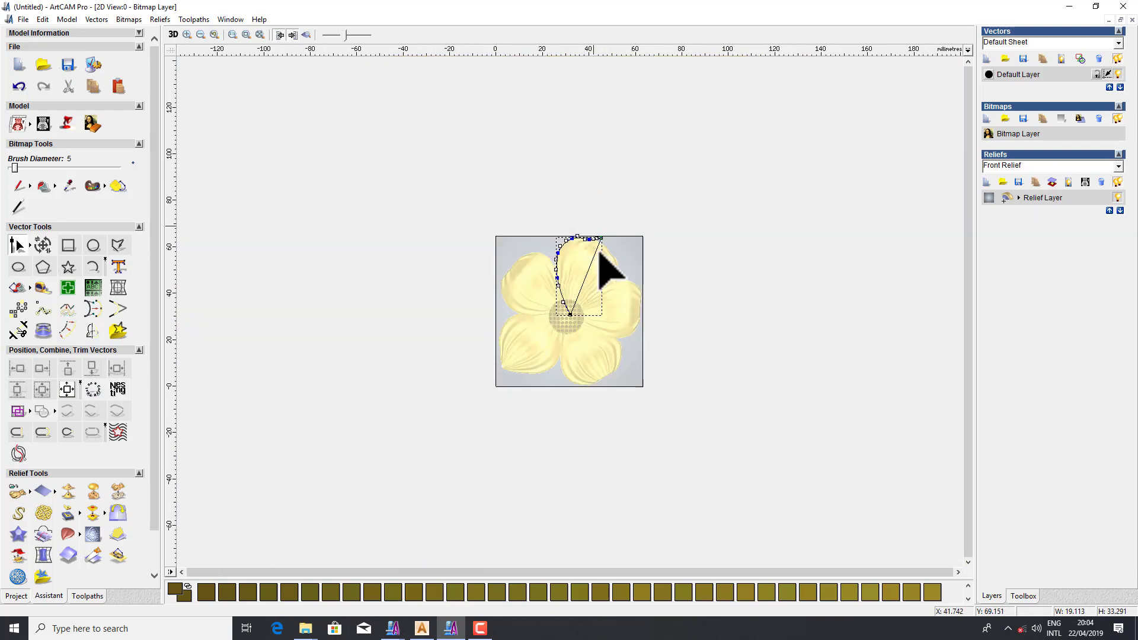
scroll(596, 249, "up", 3)
left_click(566, 166)
left_click(534, 101)
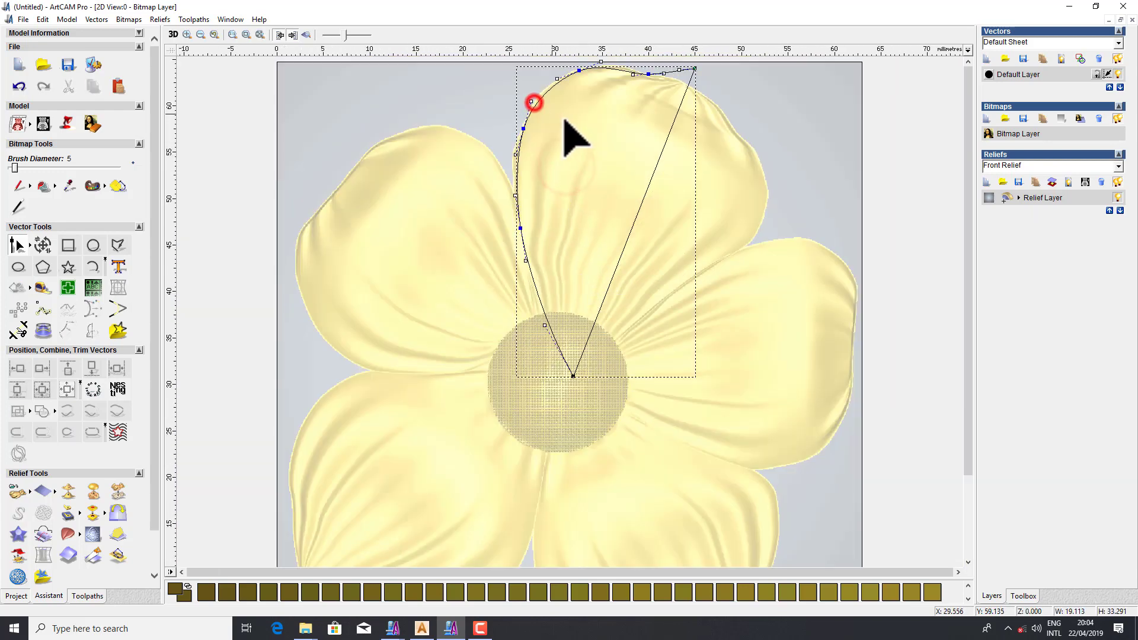
left_click(680, 110)
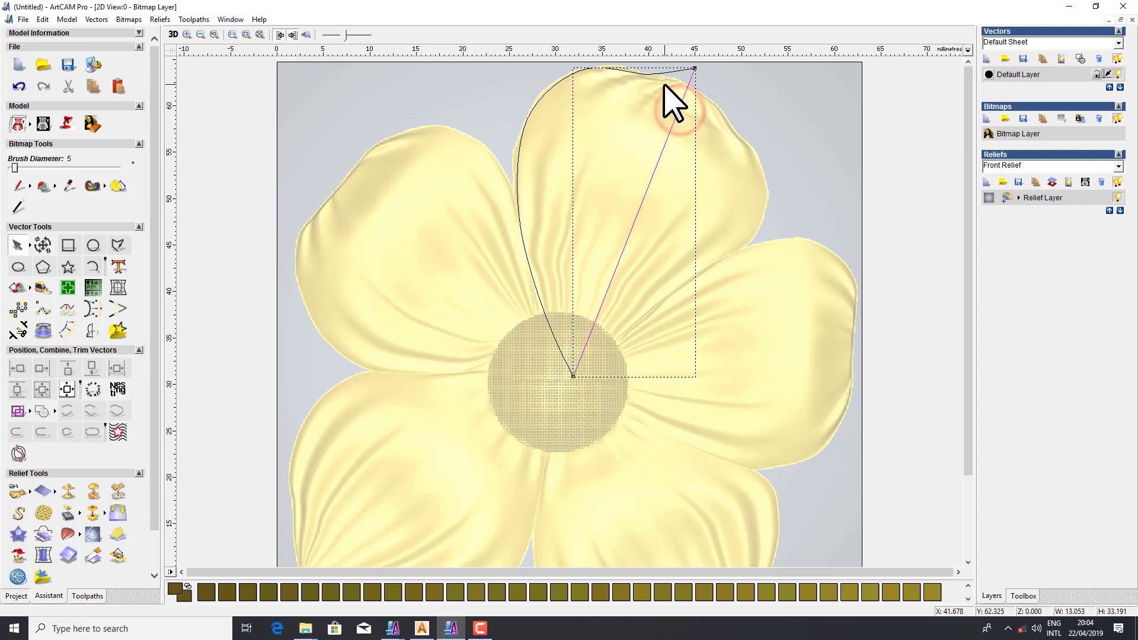
left_click(616, 150)
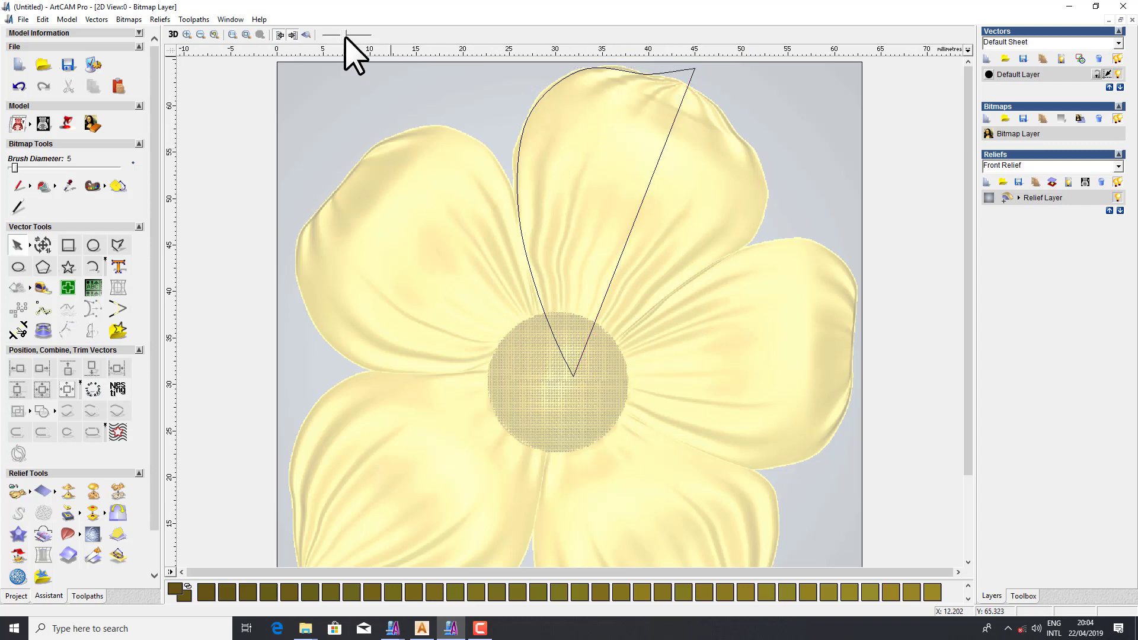
Fade the flower image and select the curved petal side plus the straight centre line
left_click_drag(345, 34, 325, 35)
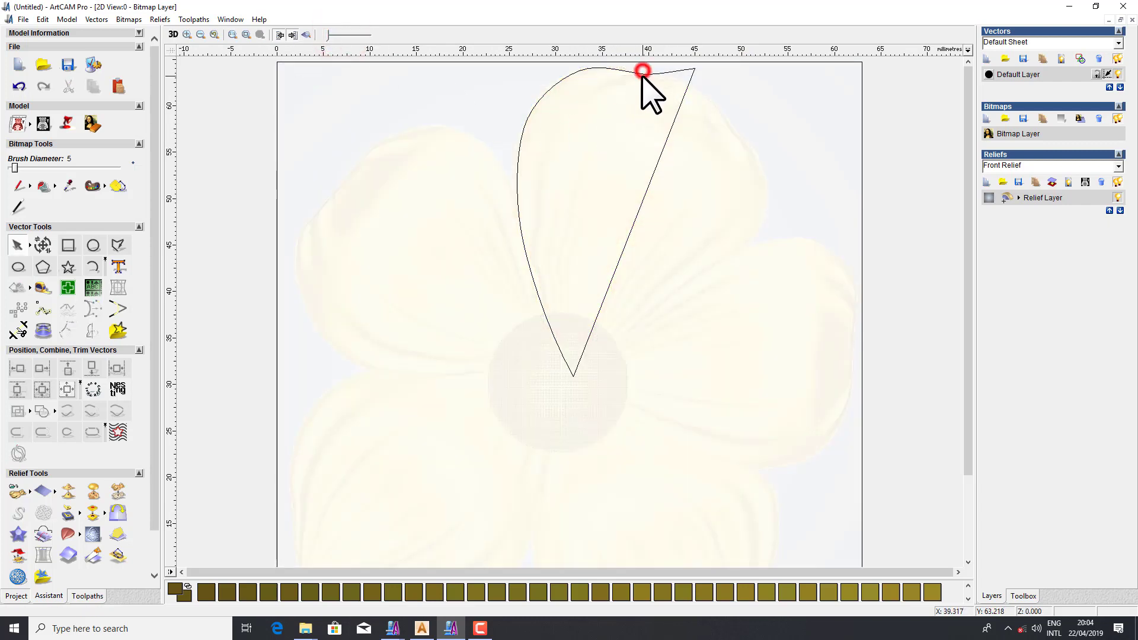
left_click(594, 69)
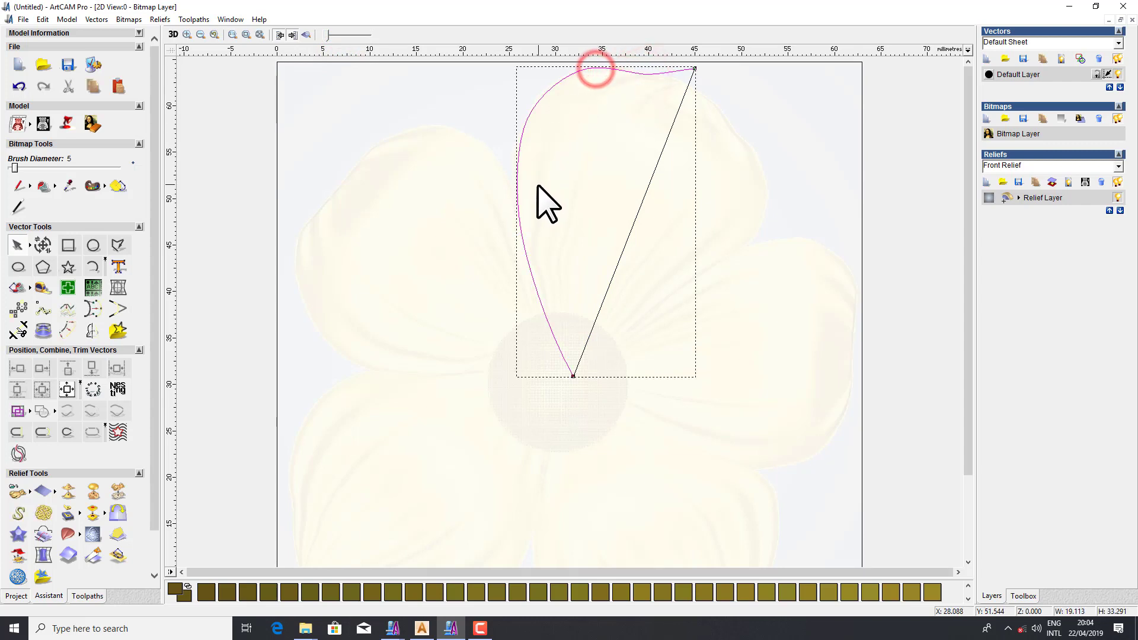
left_click(645, 92)
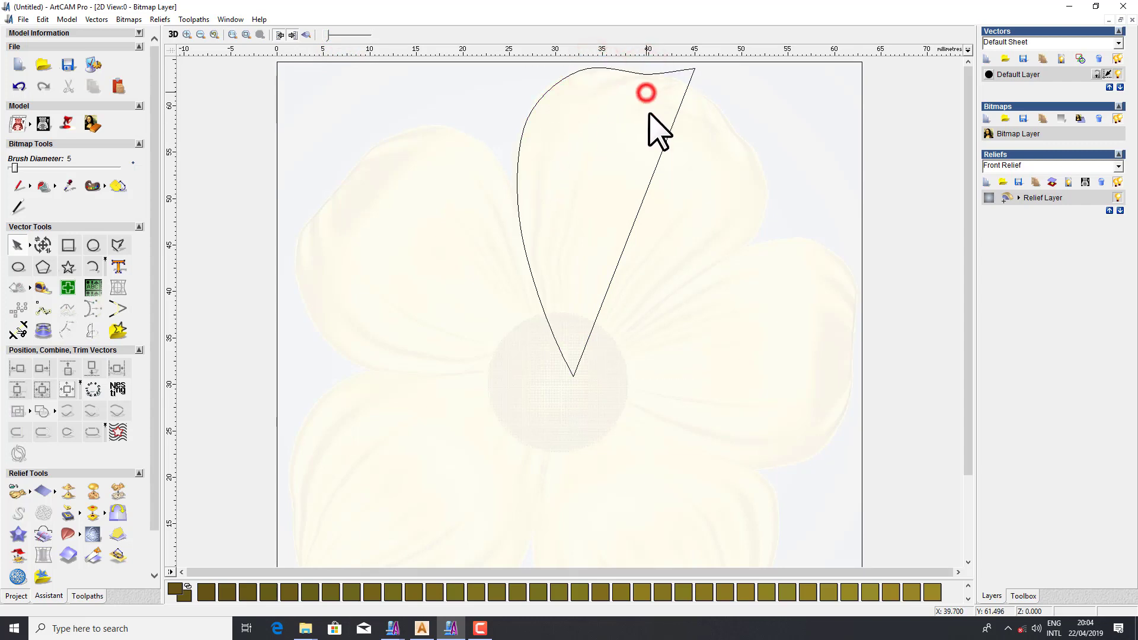
left_click(644, 197)
left_click(522, 117)
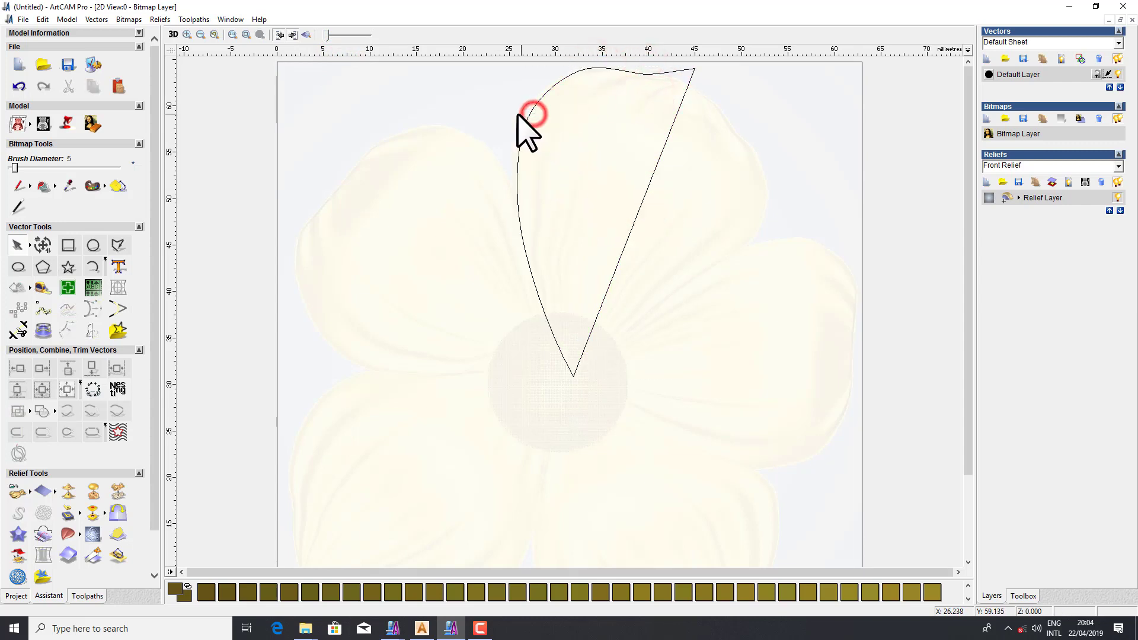
left_click(526, 124)
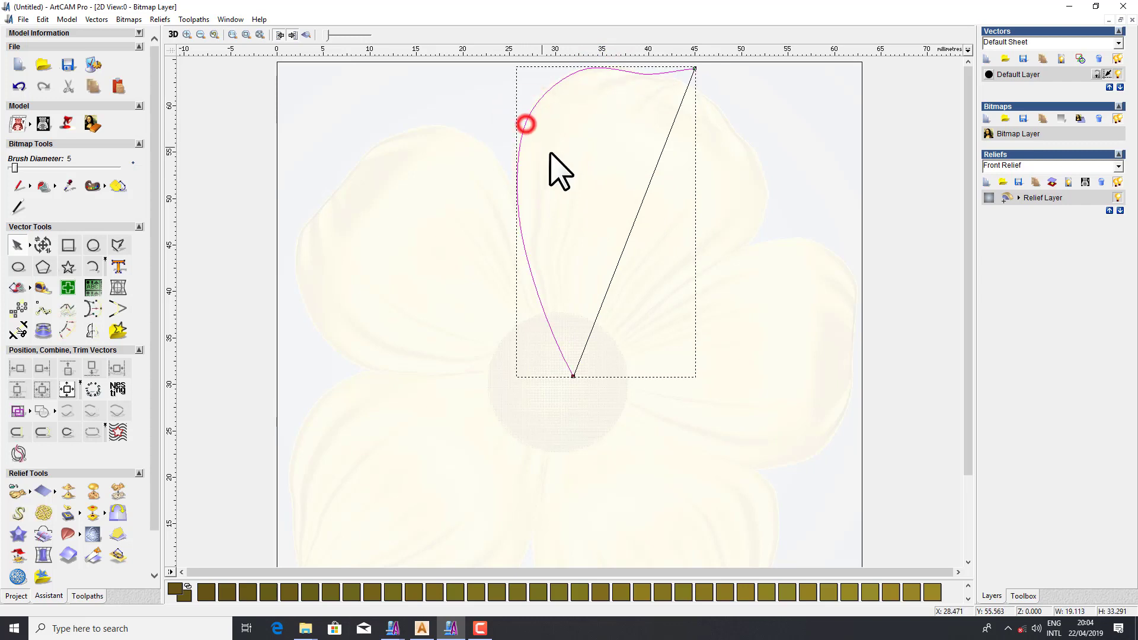
left_click(655, 172, "shift")
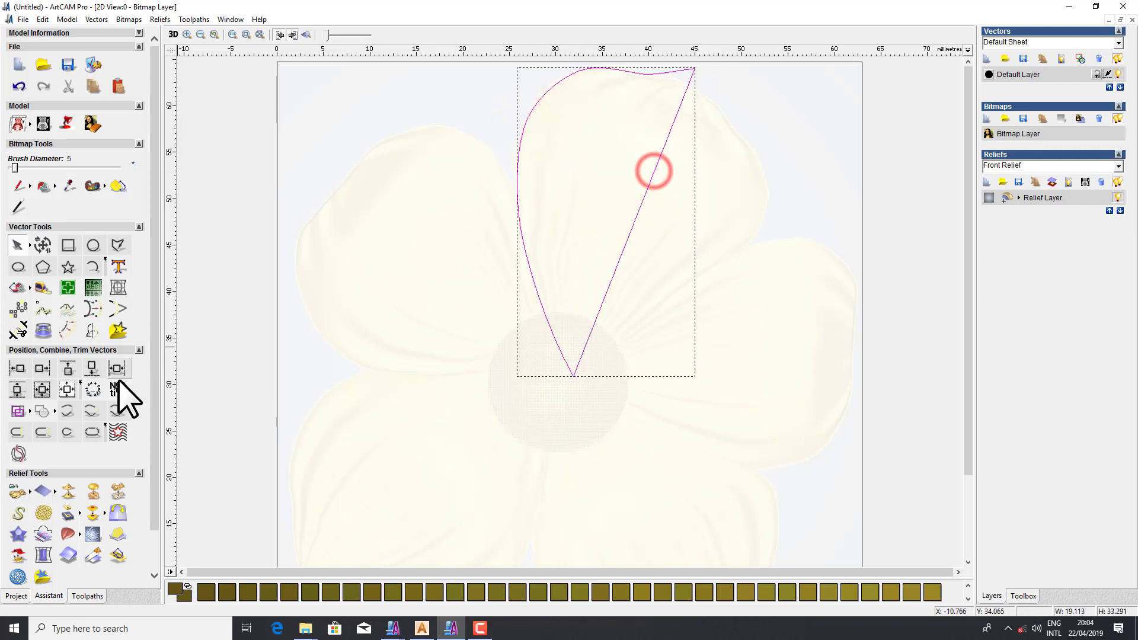
Mirror a copy of the curved side across the centre line, then show the full shaded relief
left_click(96, 332)
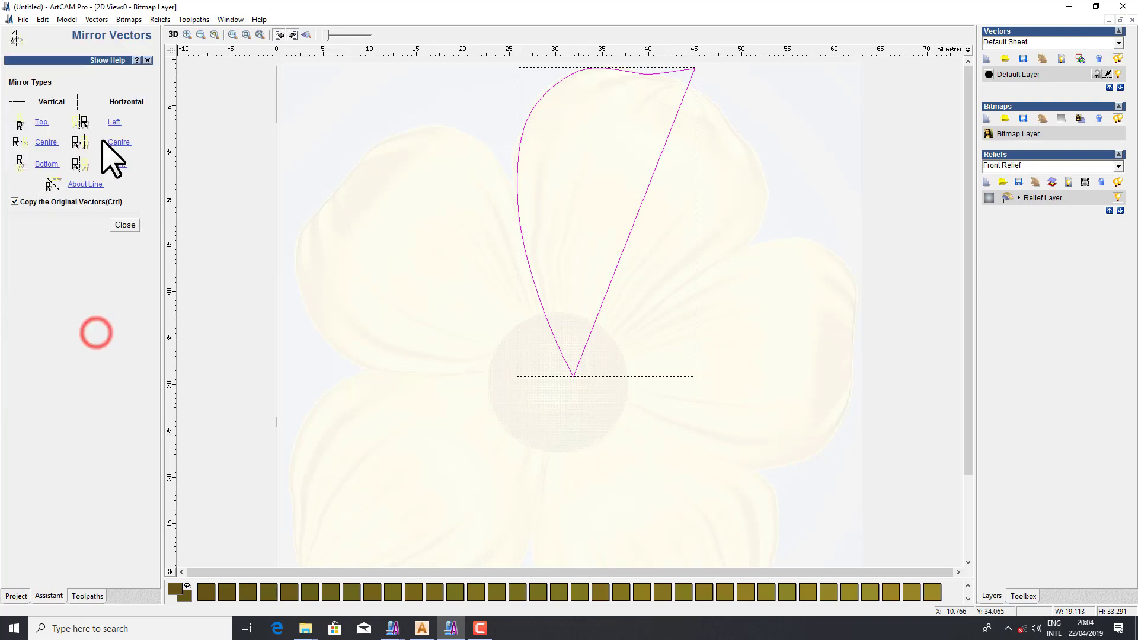
left_click(85, 185)
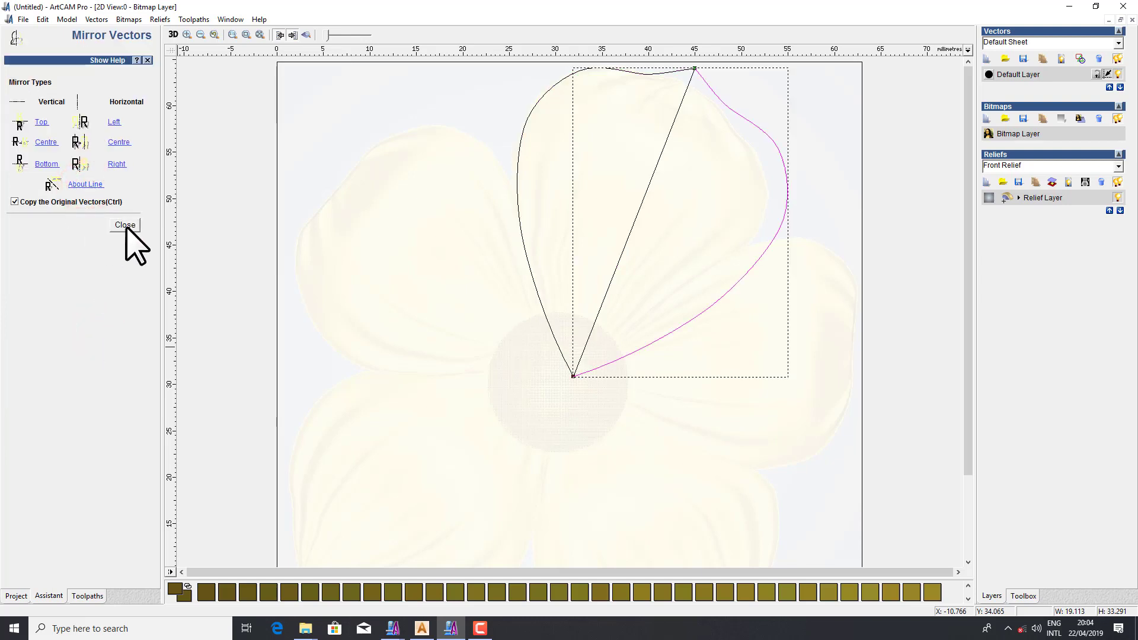
left_click(126, 225)
scroll(667, 226, "down", 2)
scroll(616, 297, "up", 1)
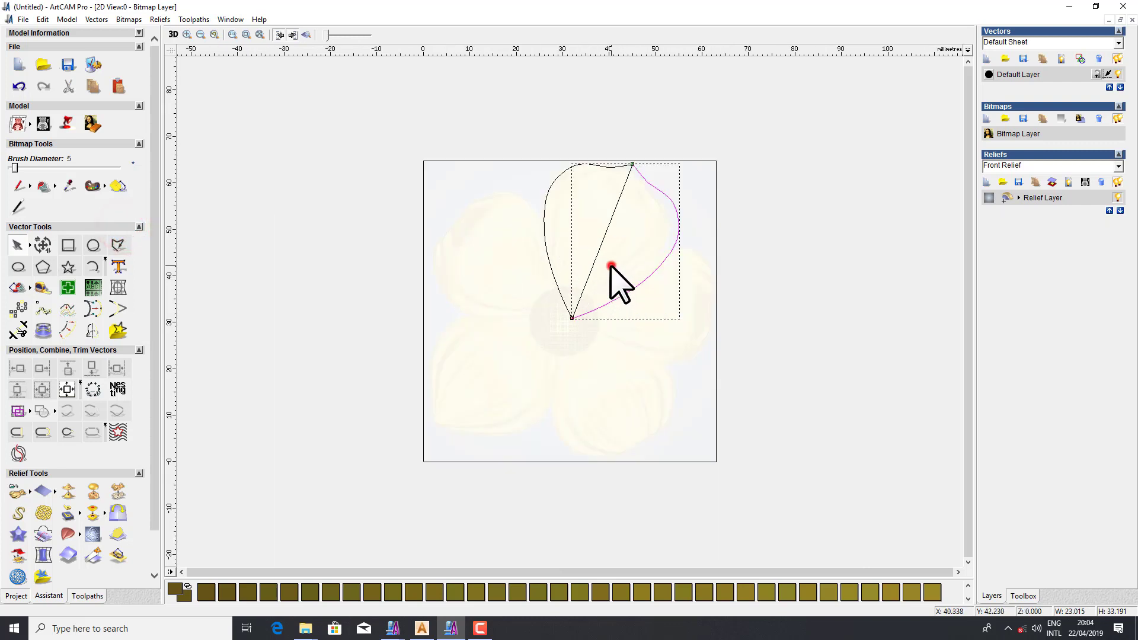
left_click(610, 267)
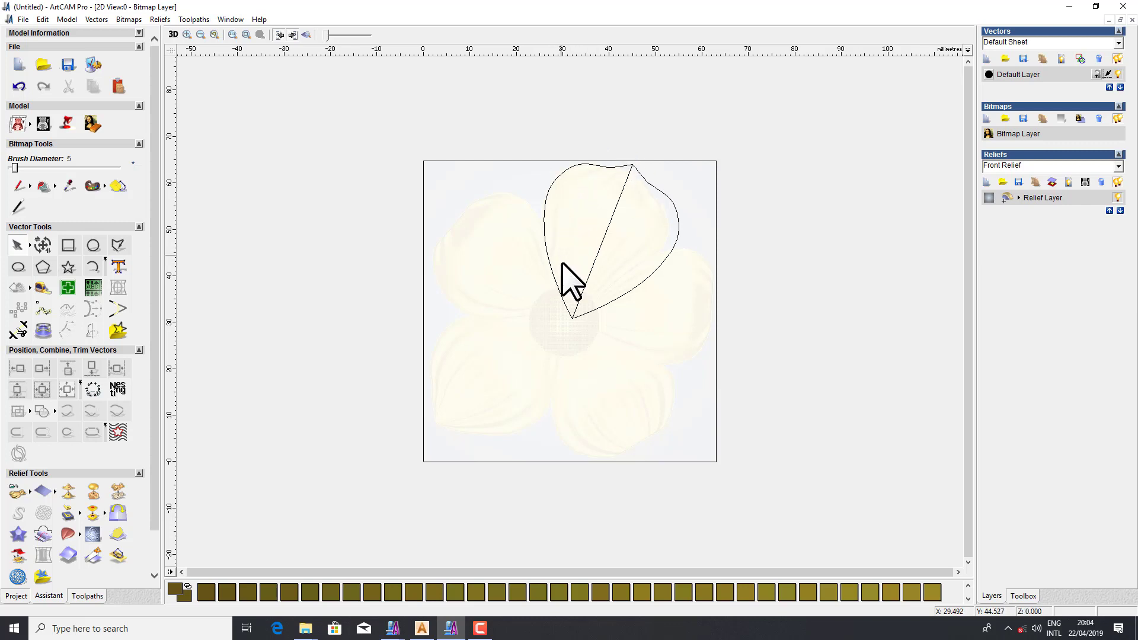
left_click_drag(329, 35, 372, 36)
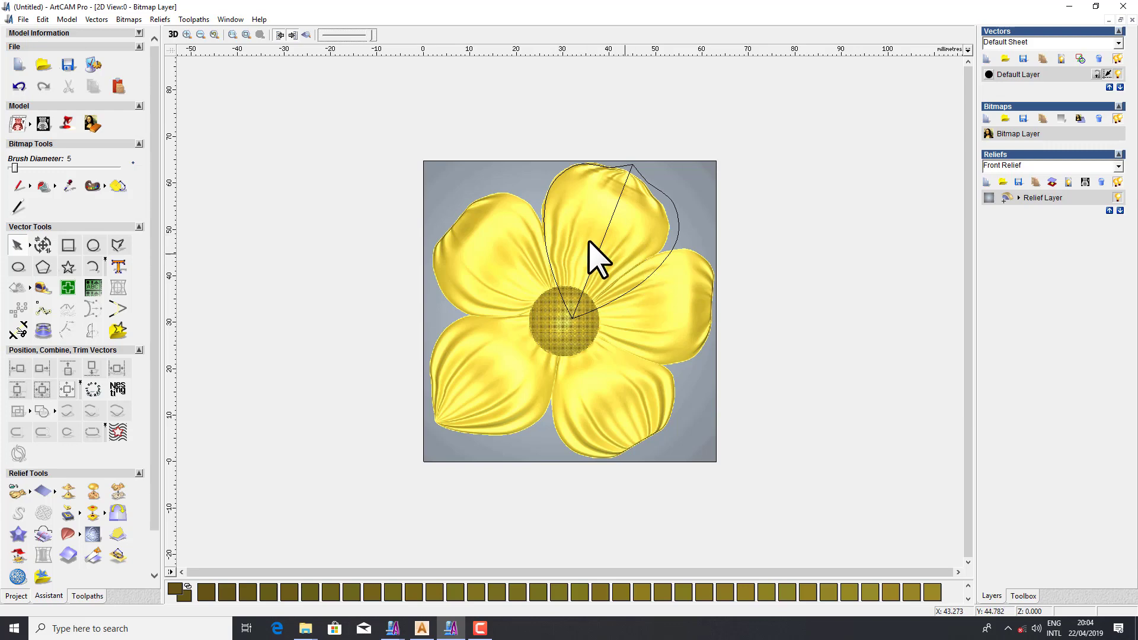
scroll(618, 244, "up", 2)
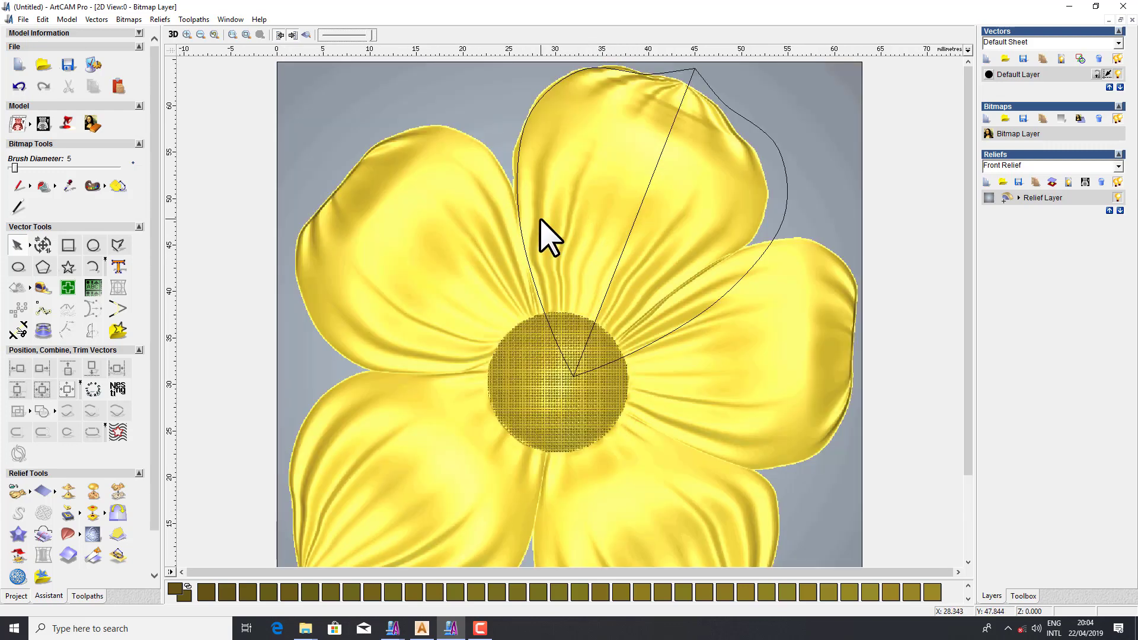
Draw a short straight horizontal line across the upper-left petal and select it
left_click(117, 247)
scroll(557, 250, "down", 2)
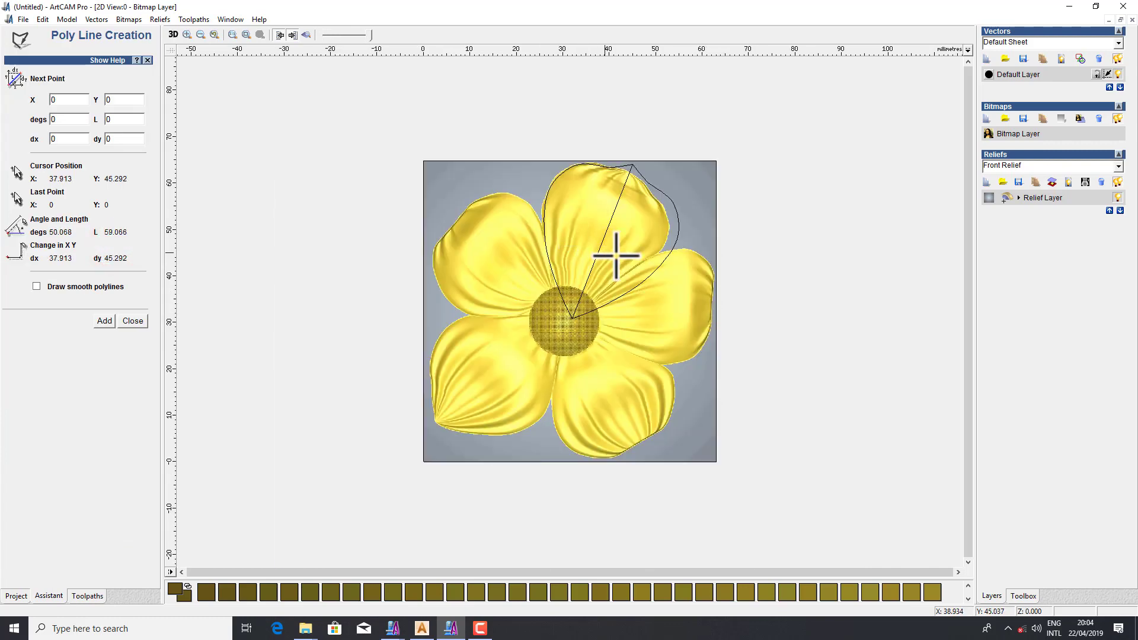
scroll(621, 255, "up", 2)
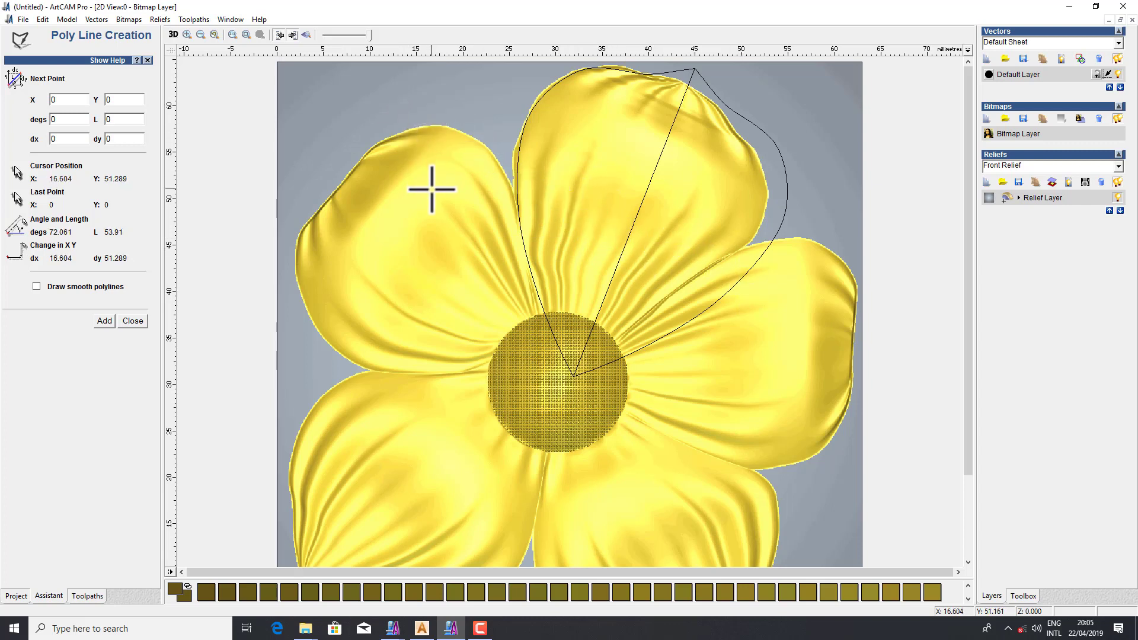
left_click(435, 218)
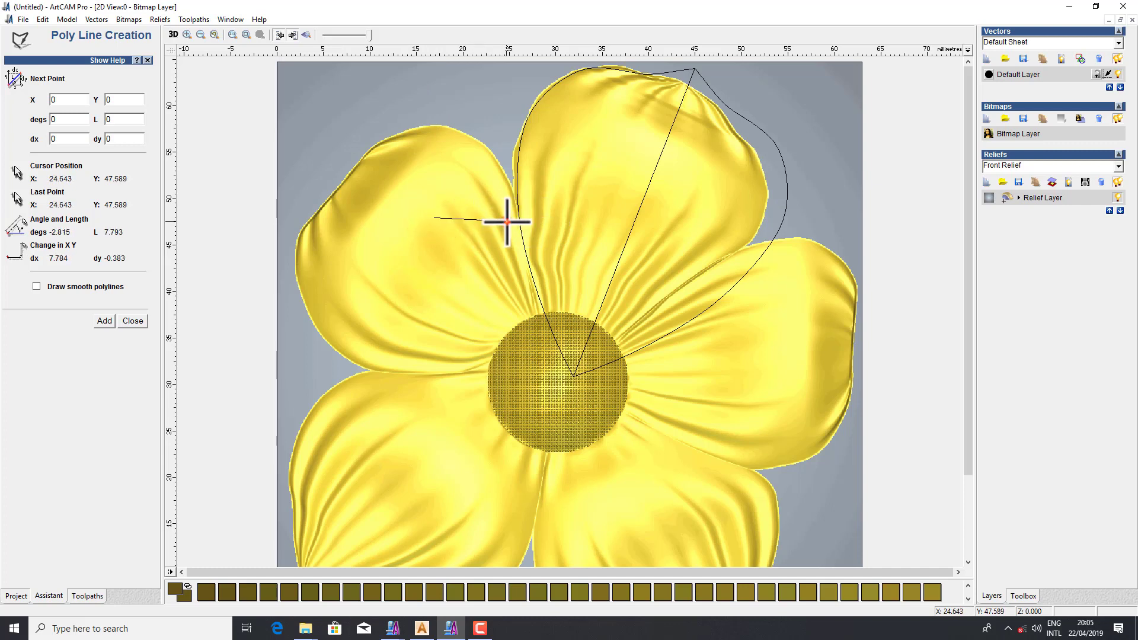
key("Escape")
left_click(486, 221)
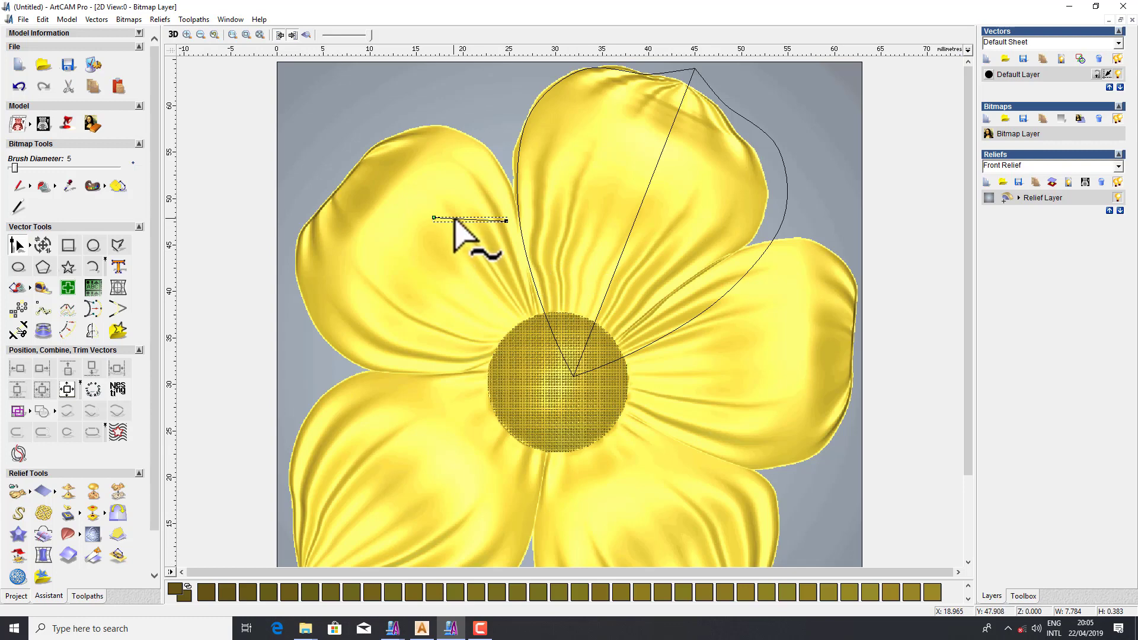
Add two nodes to the line, zigzag them, and turn the middle spans into curves
key("i")
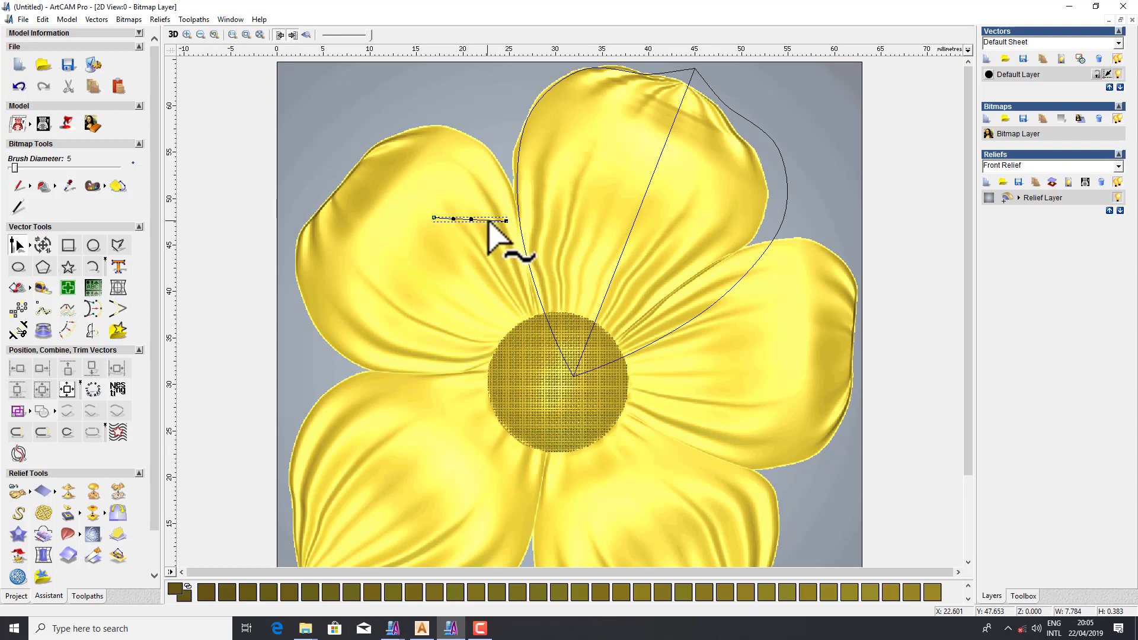
key("i")
scroll(495, 228, "up", 1)
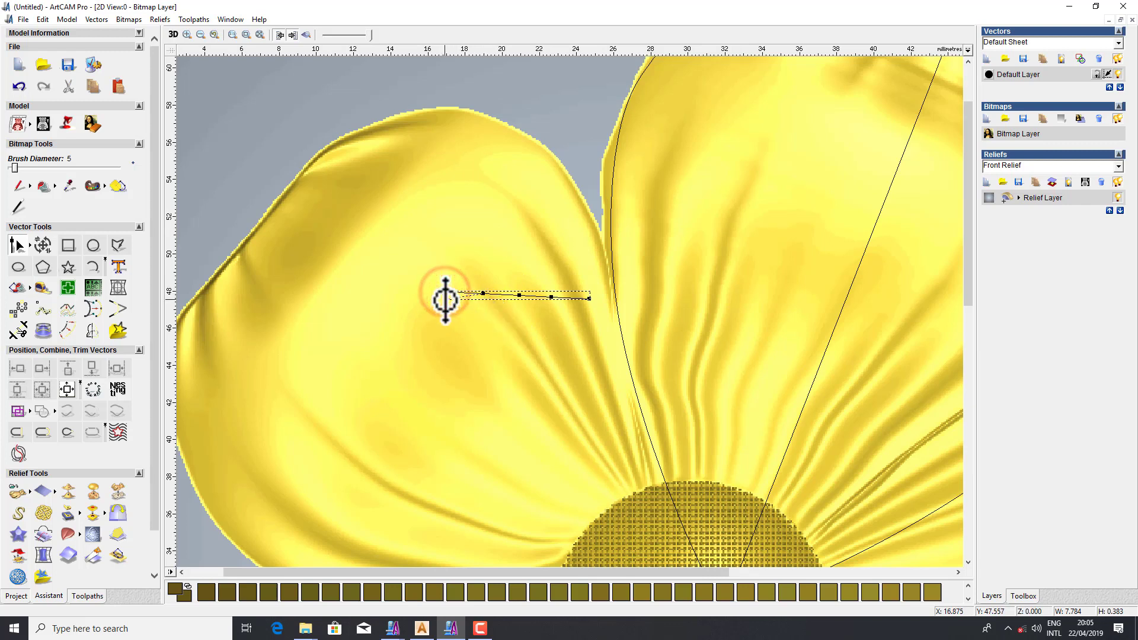
left_click_drag(445, 295, 484, 276)
left_click_drag(552, 296, 549, 278)
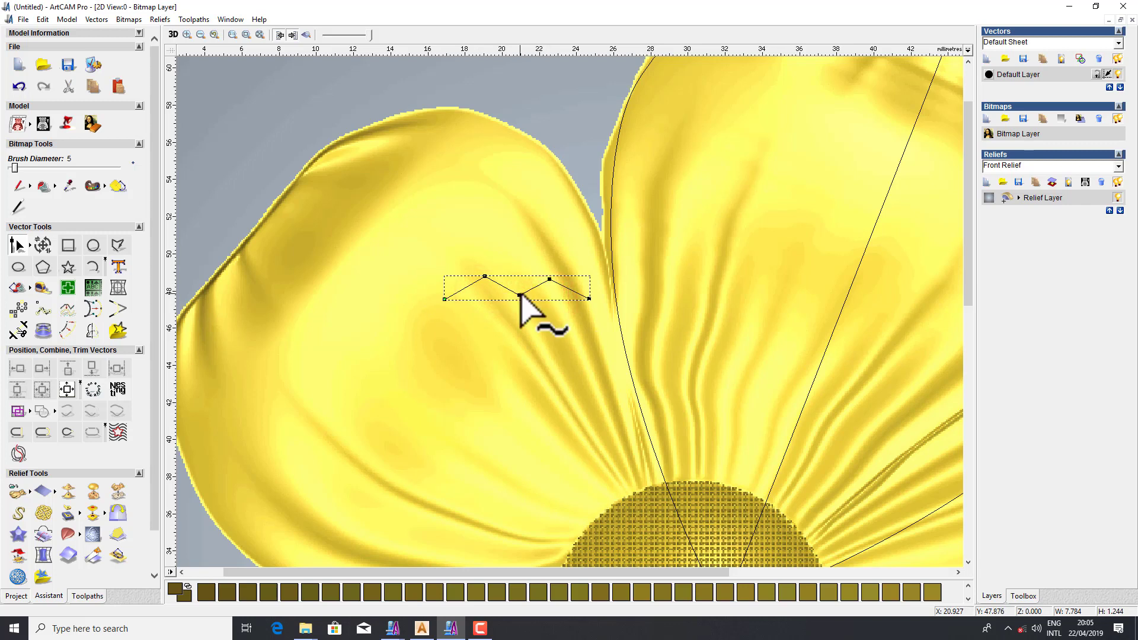
key("b")
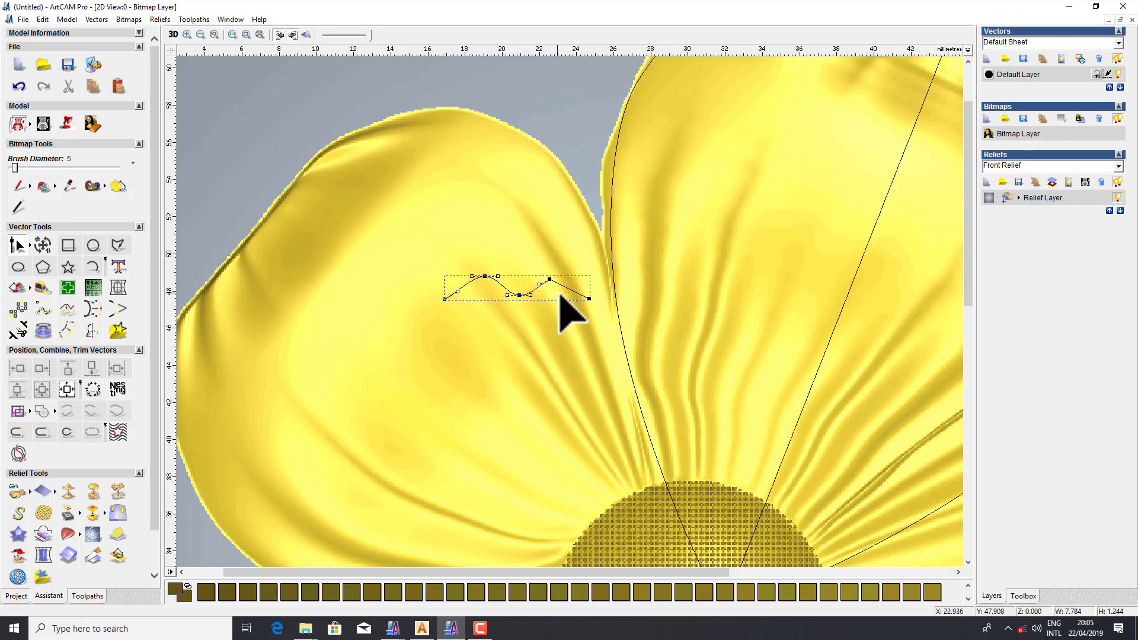
Turn the wave's last span into a curve and reposition its first node
scroll(607, 323, "down", 1)
scroll(605, 341, "up", 1)
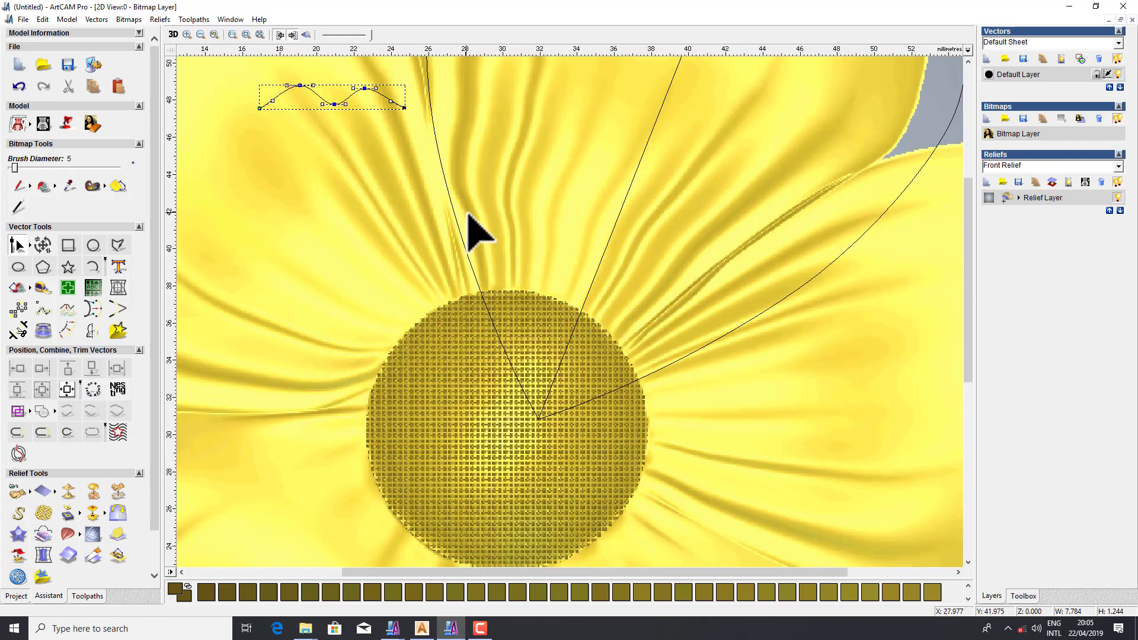
scroll(470, 228, "down", 1)
scroll(501, 242, "up", 1)
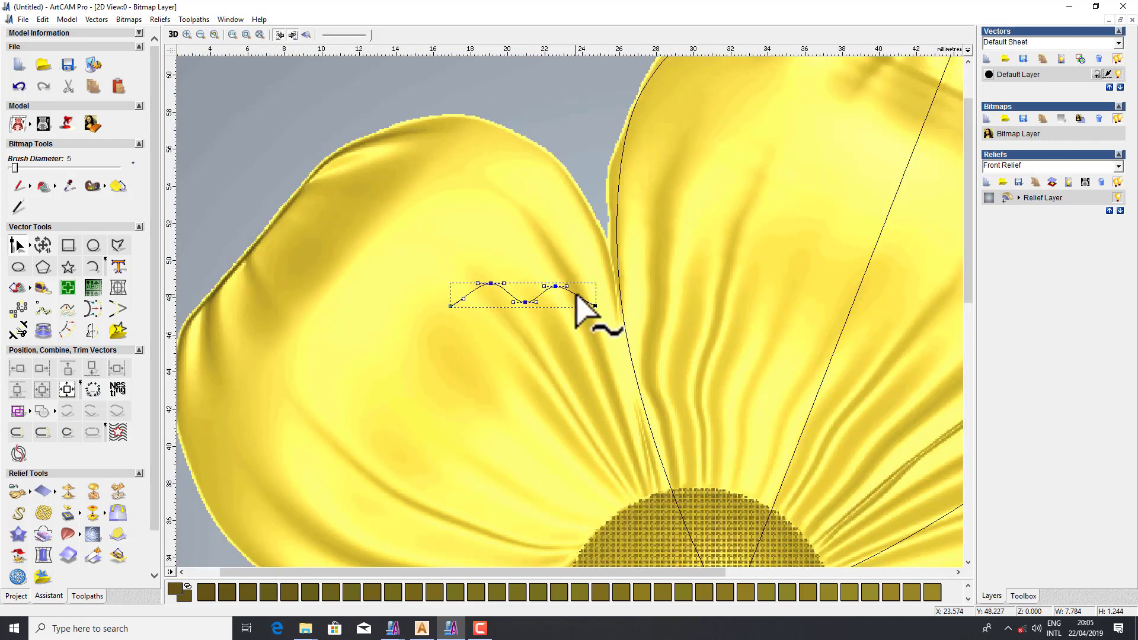
key("b")
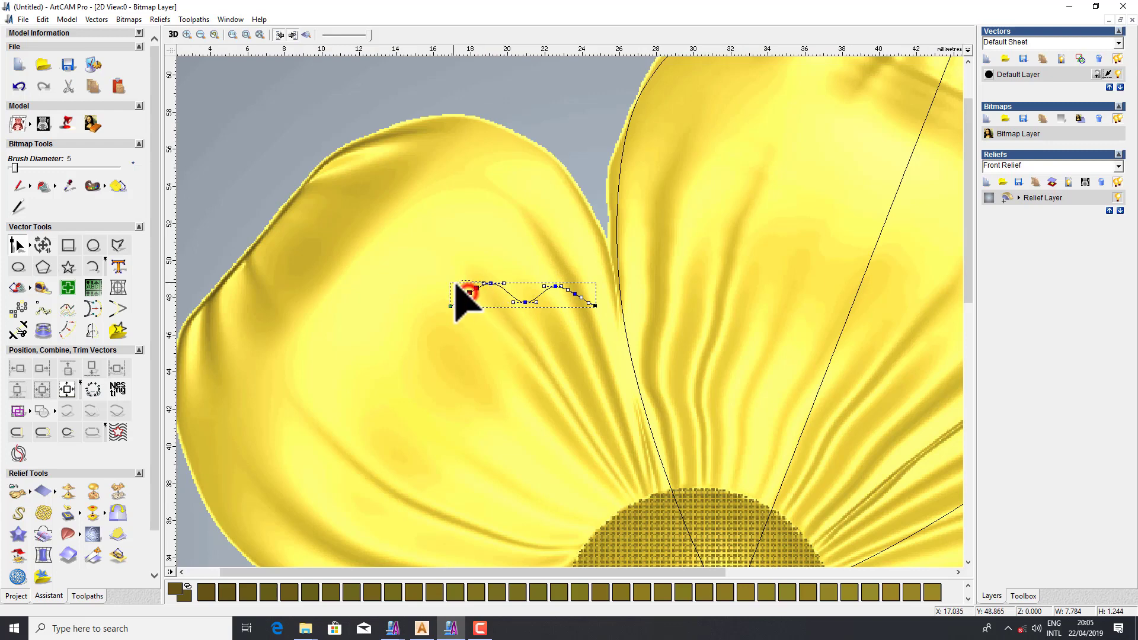
left_click_drag(468, 292, 452, 284)
scroll(466, 296, "up", 1)
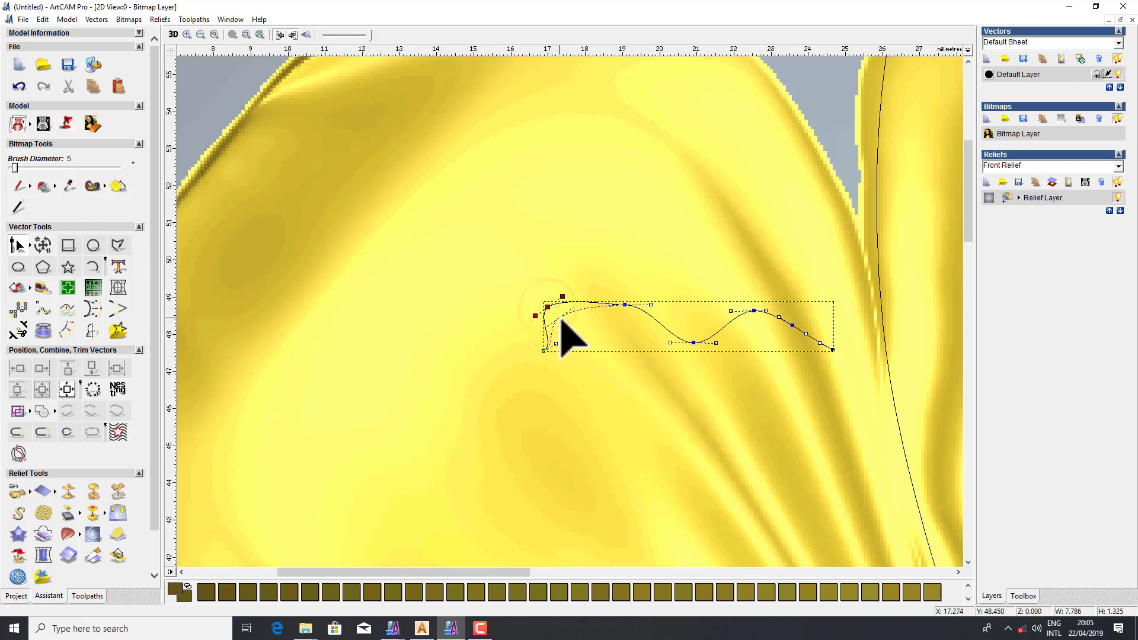
left_click_drag(560, 321, 559, 319)
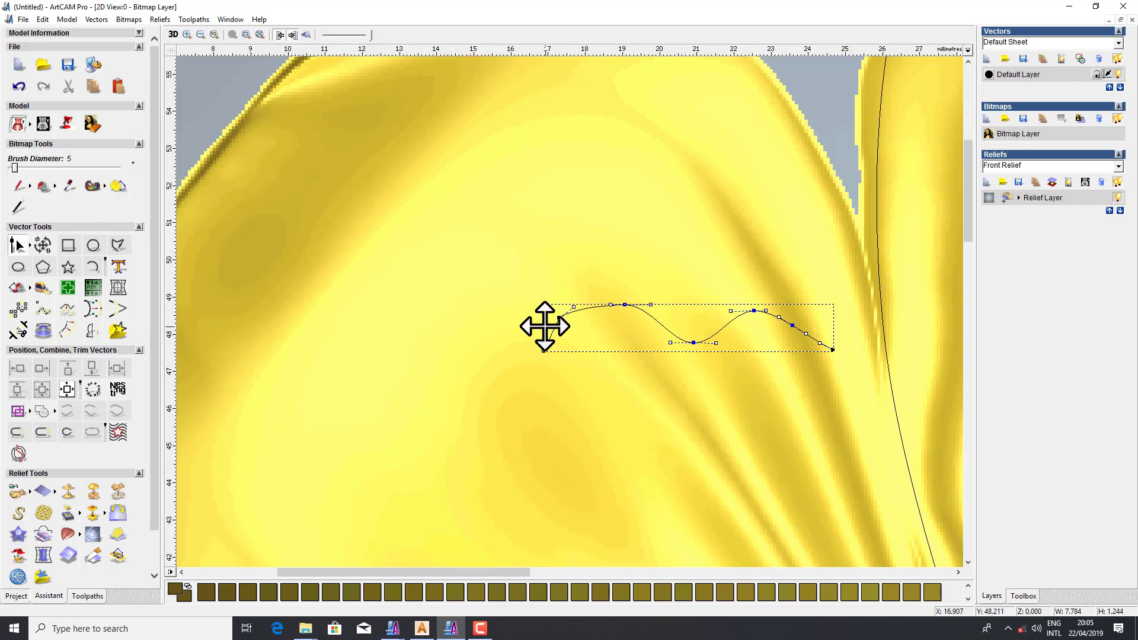
scroll(562, 335, "down", 1)
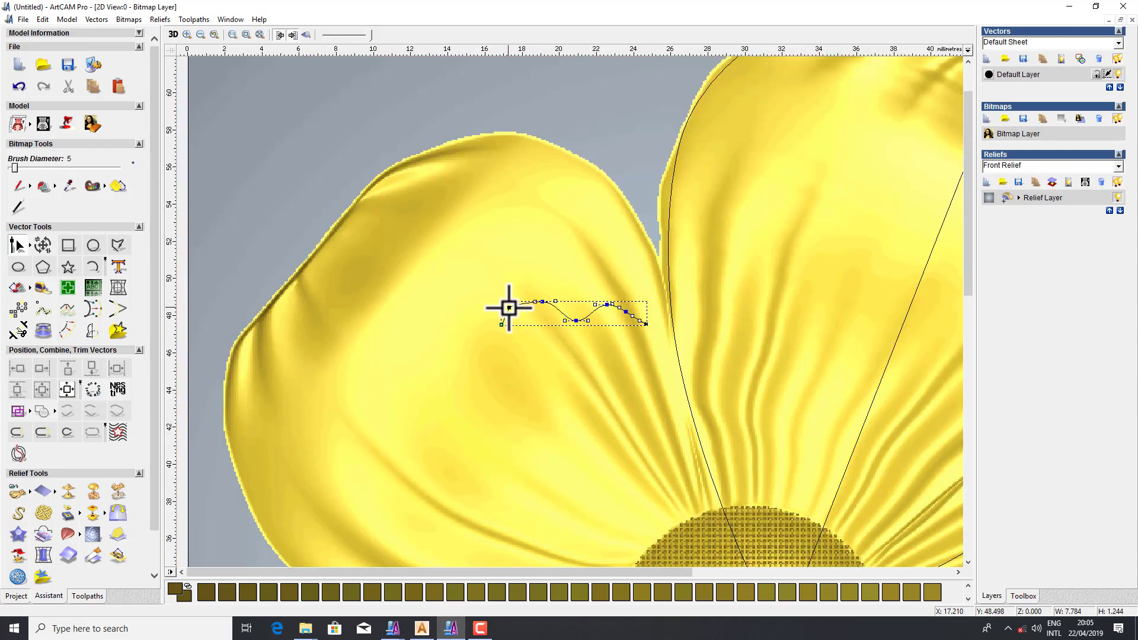
scroll(551, 316, "up", 1)
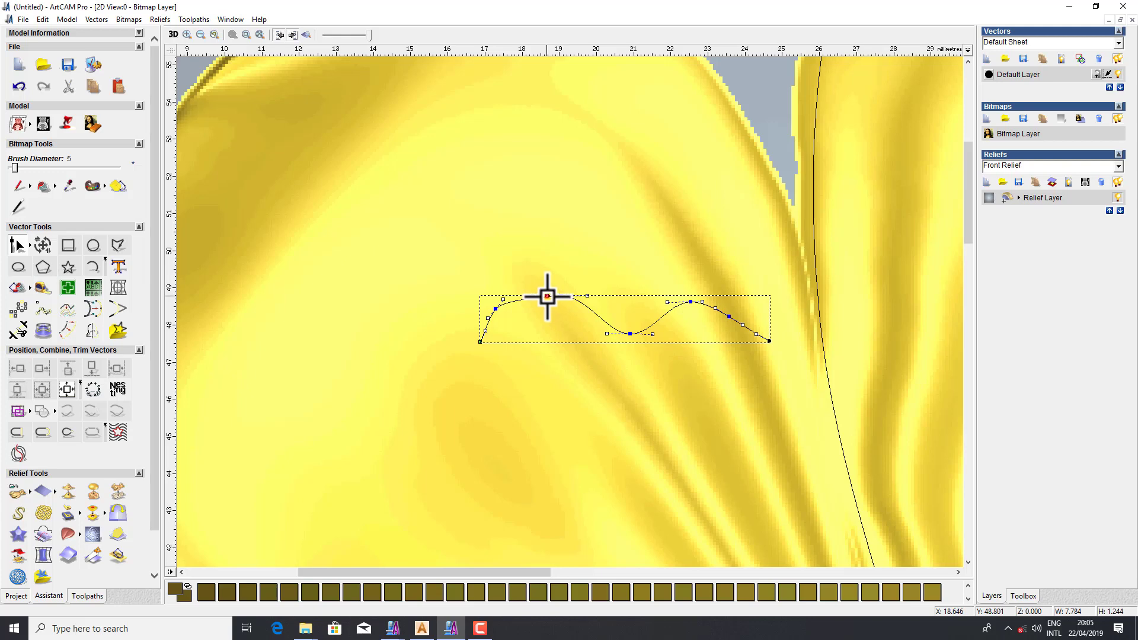
Shift the first peak right and reshape the peaks, humps and tail into smooth bumps
left_click_drag(547, 296, 561, 295)
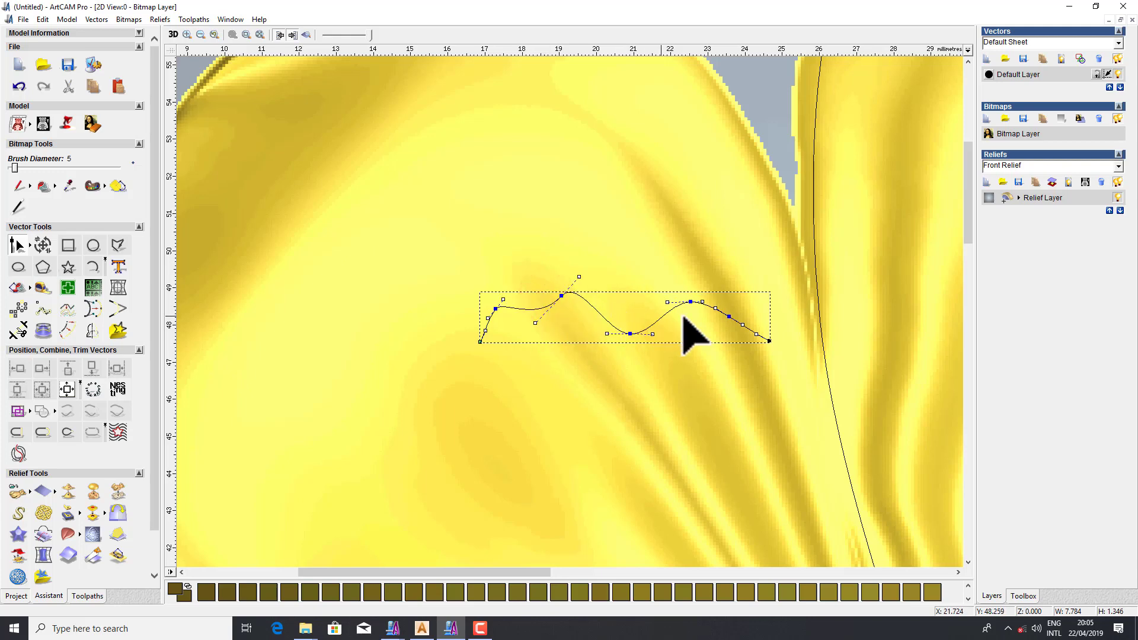
scroll(684, 320, "down", 1)
scroll(578, 323, "up", 2)
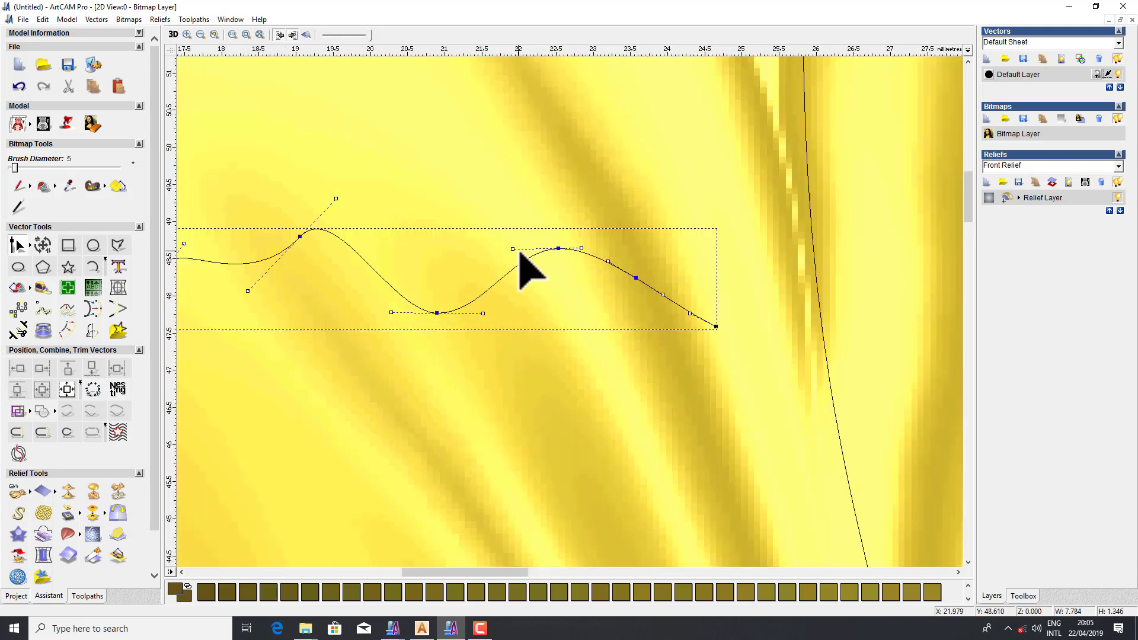
left_click_drag(513, 249, 506, 236)
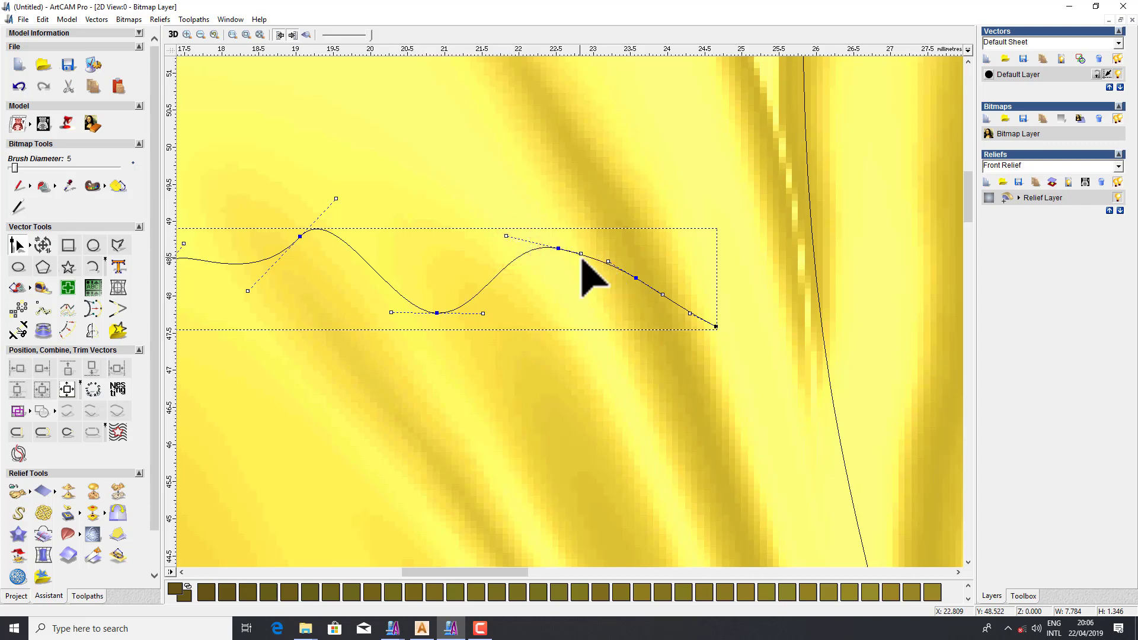
left_click_drag(581, 254, 596, 289)
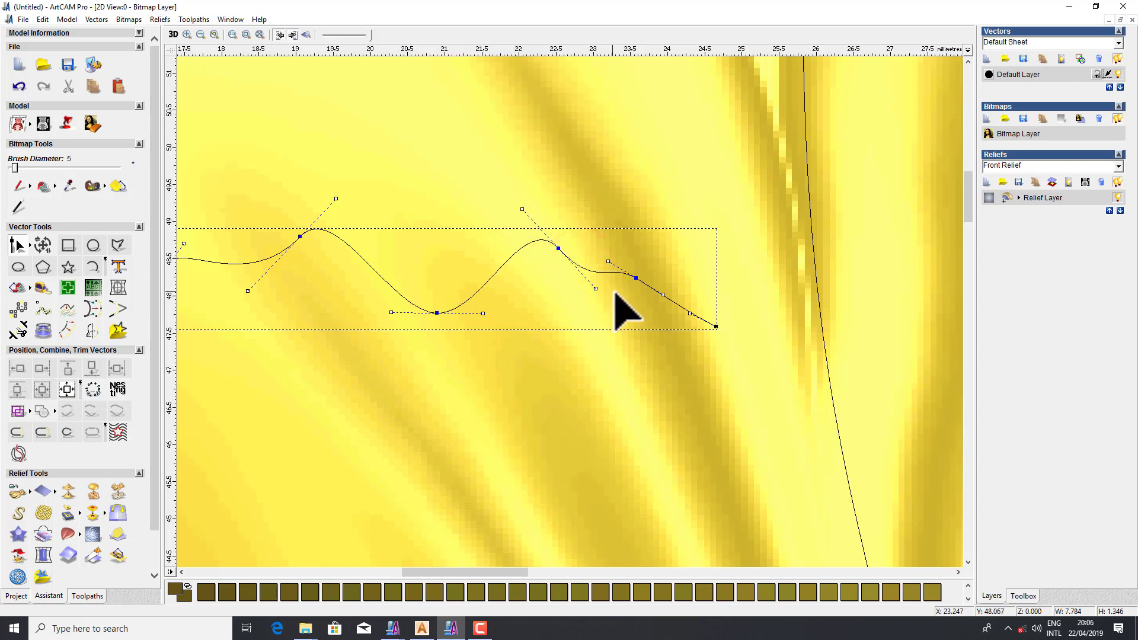
scroll(640, 299, "down", 1)
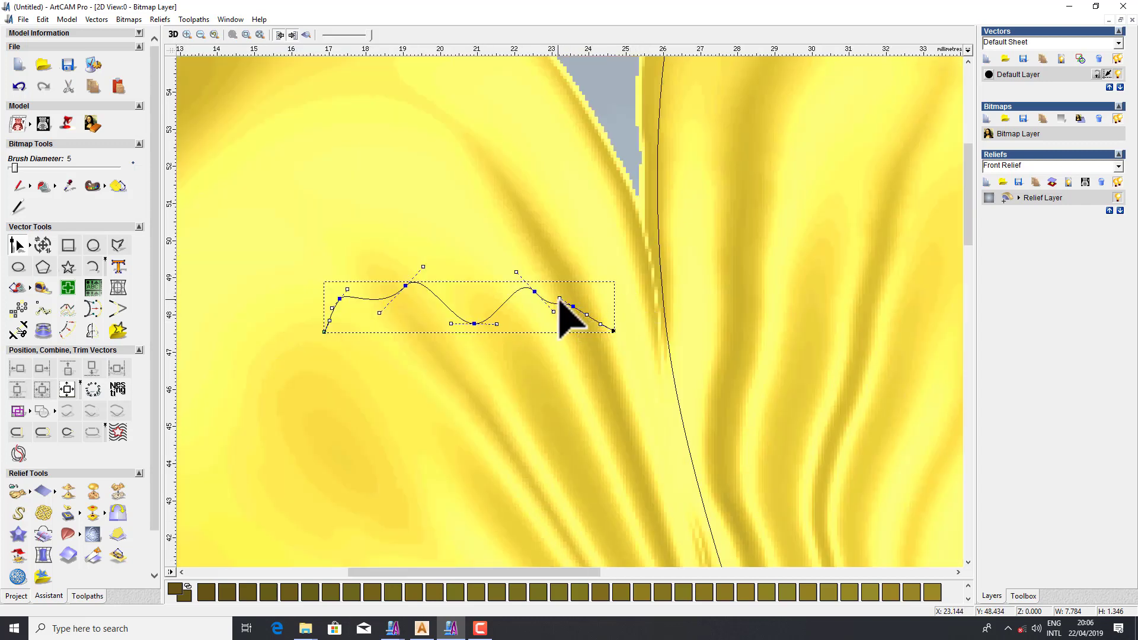
left_click(588, 314)
left_click_drag(596, 304, 613, 330)
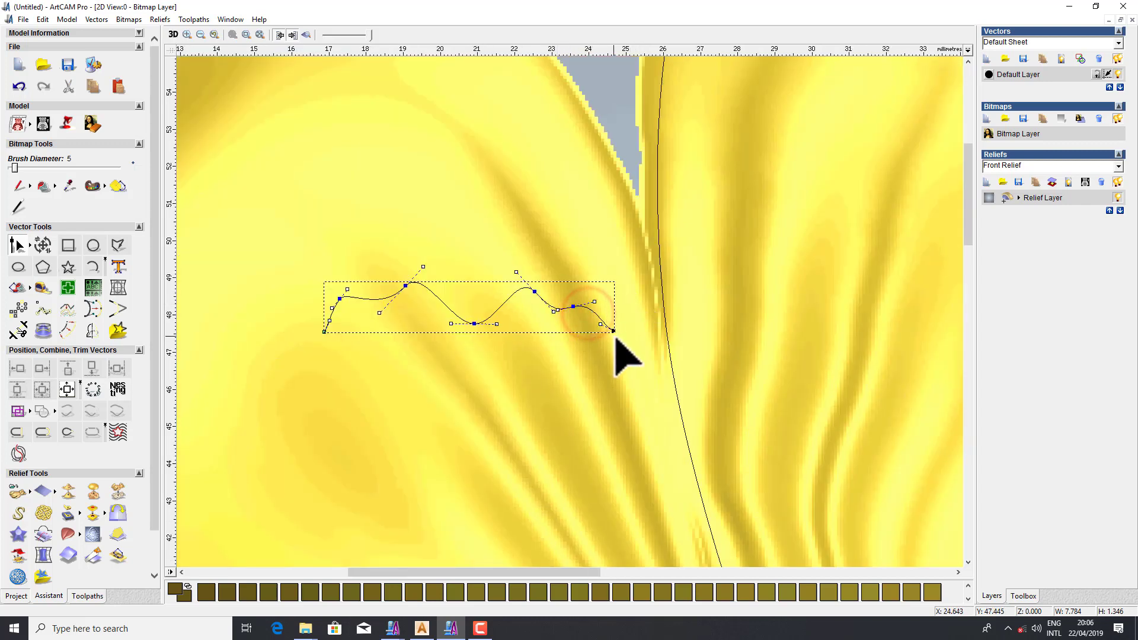
left_click(534, 291)
left_click_drag(533, 291, 535, 302)
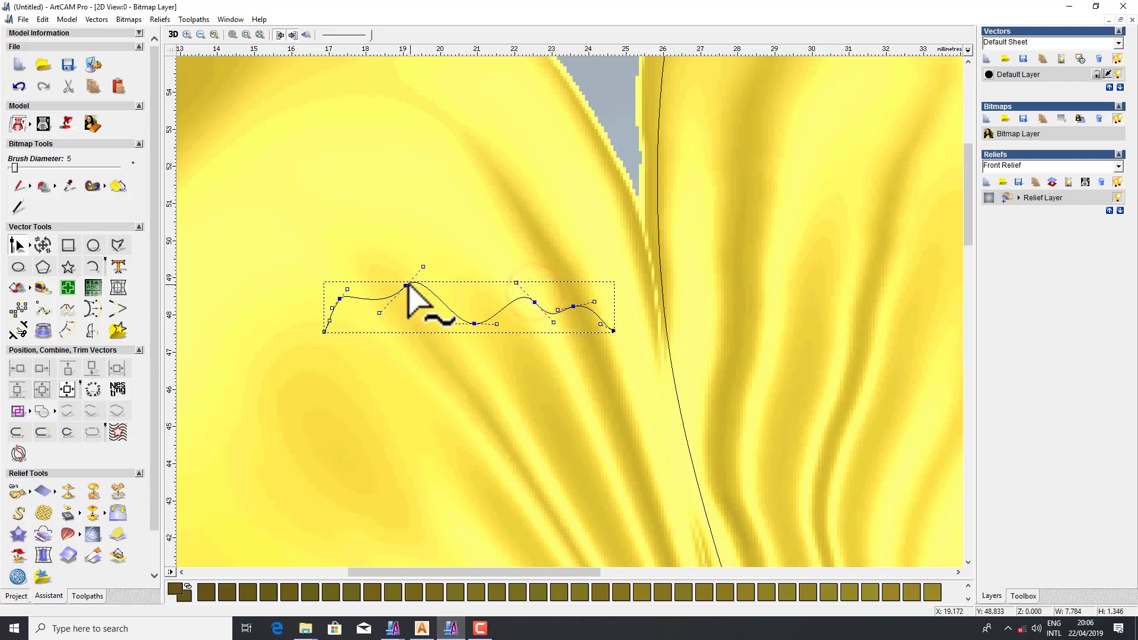
left_click_drag(406, 286, 403, 296)
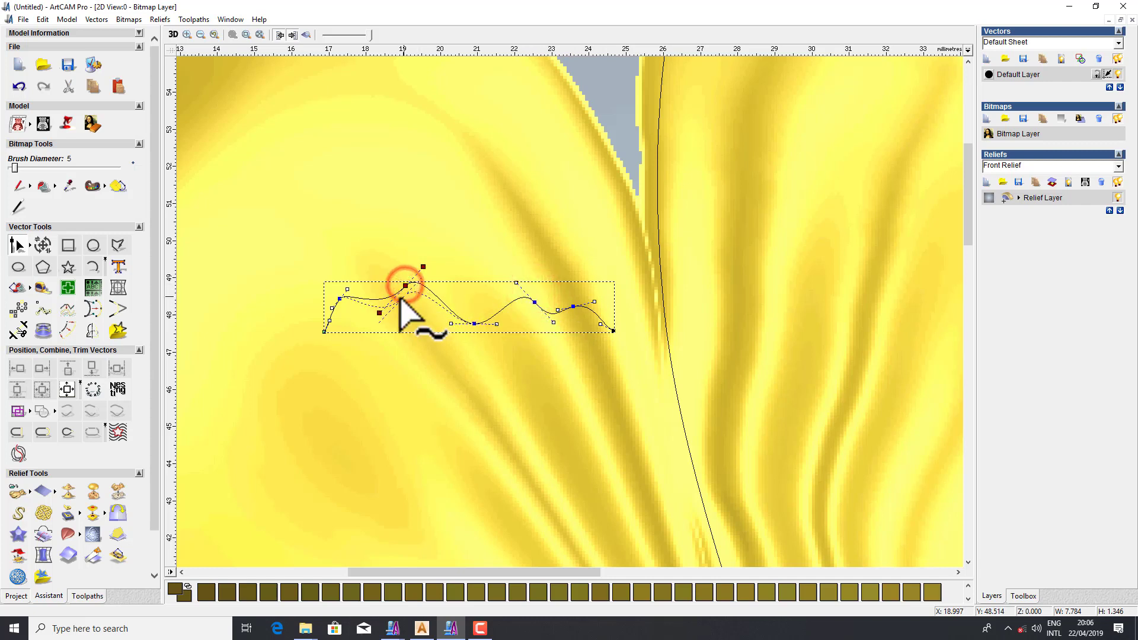
Check the wave's shape, then nudge its right end up slightly
left_click(350, 317)
scroll(473, 323, "down", 2)
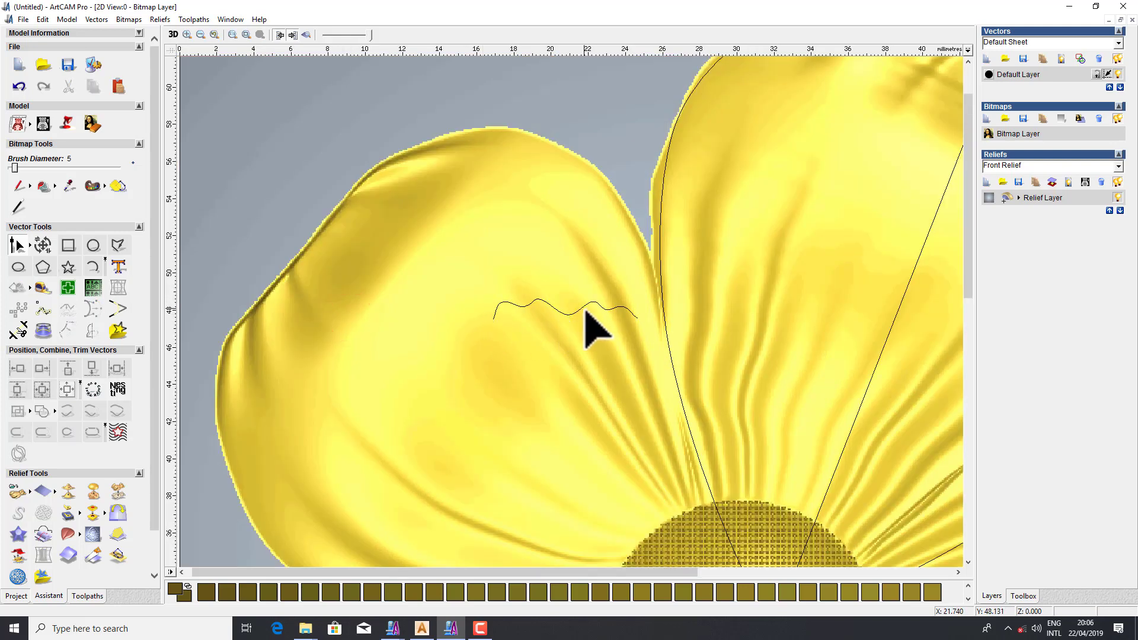
left_click(584, 309)
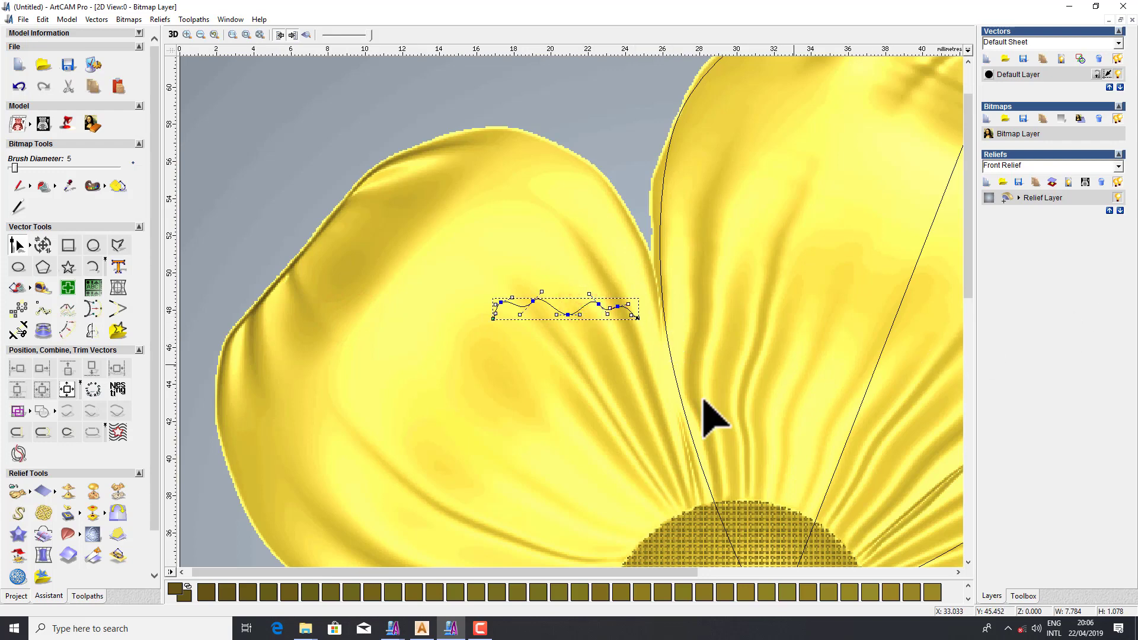
scroll(652, 335, "down", 2)
scroll(533, 267, "up", 2)
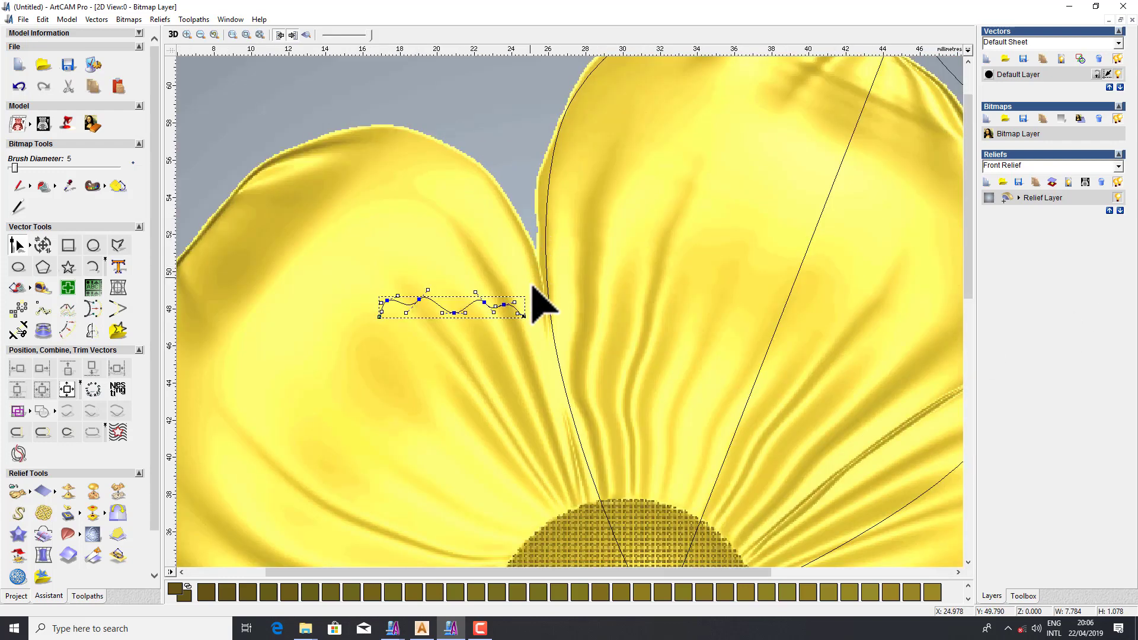
scroll(526, 329, "up", 2)
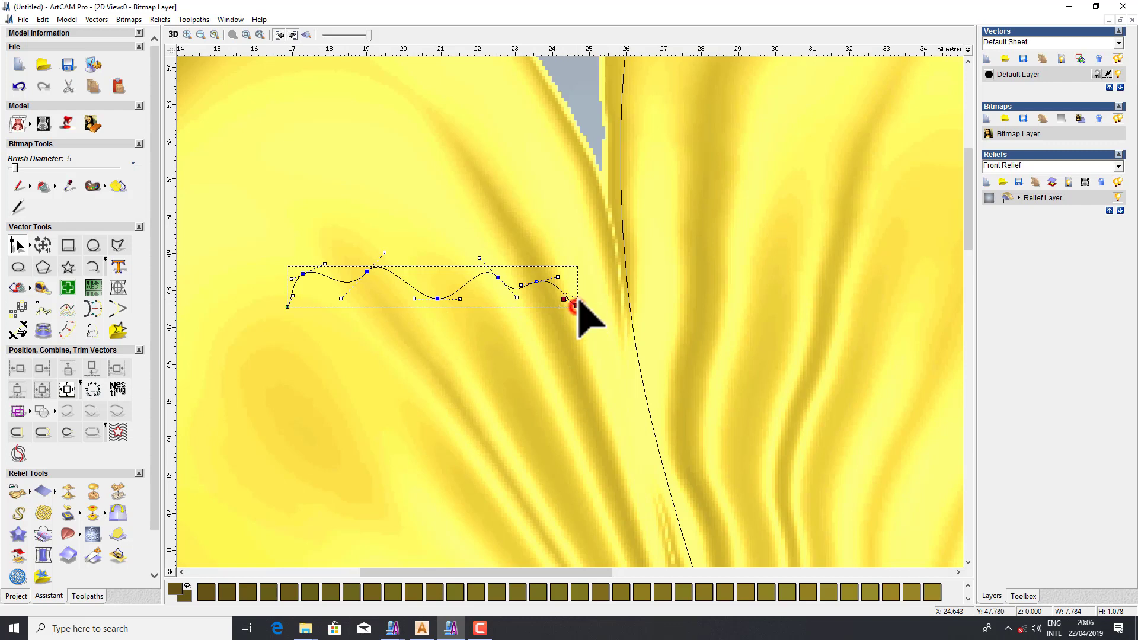
left_click_drag(576, 300, 575, 294)
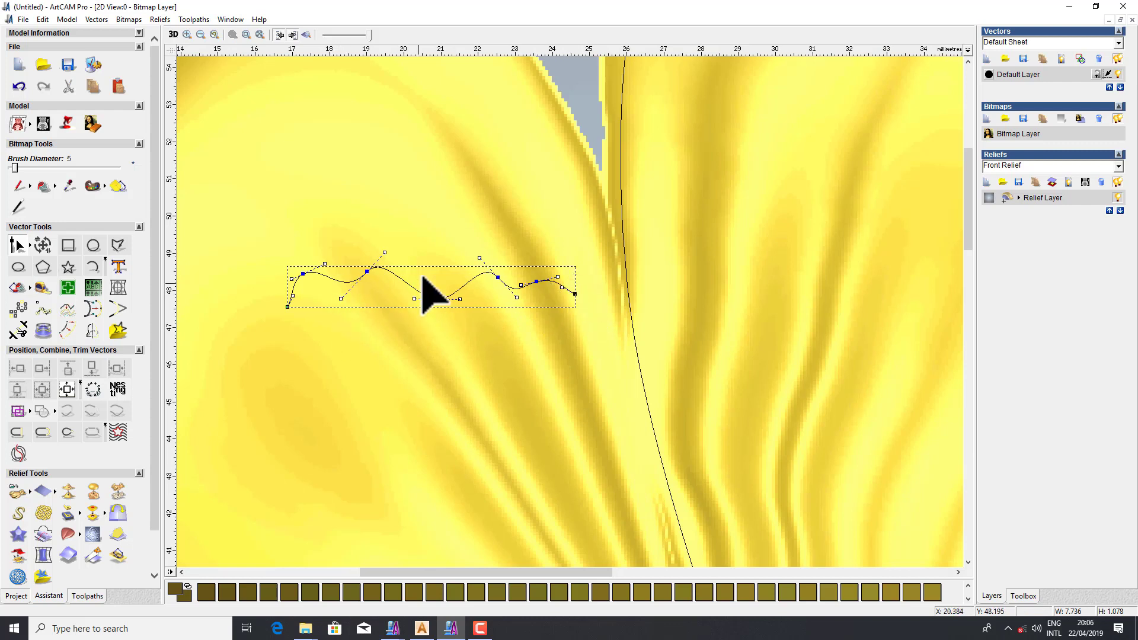
mouse_move(315, 325)
left_mouse_down()
mouse_move(263, 241)
mouse_move(569, 363)
left_mouse_up()
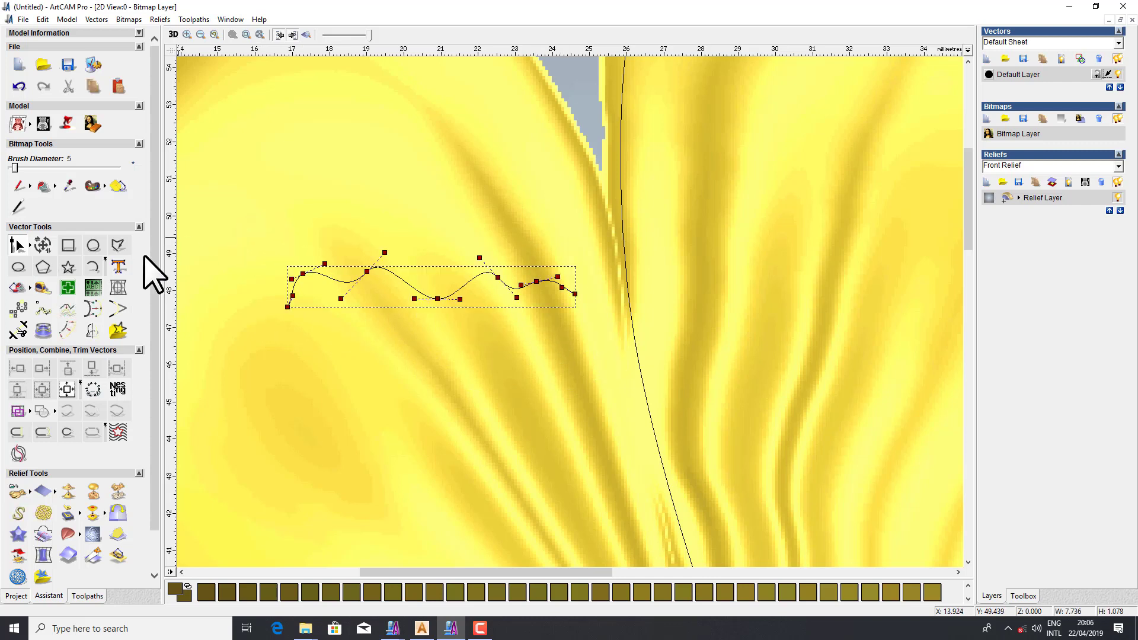
Mirror a copy of the wavy curve to its right and select both halves
key("n")
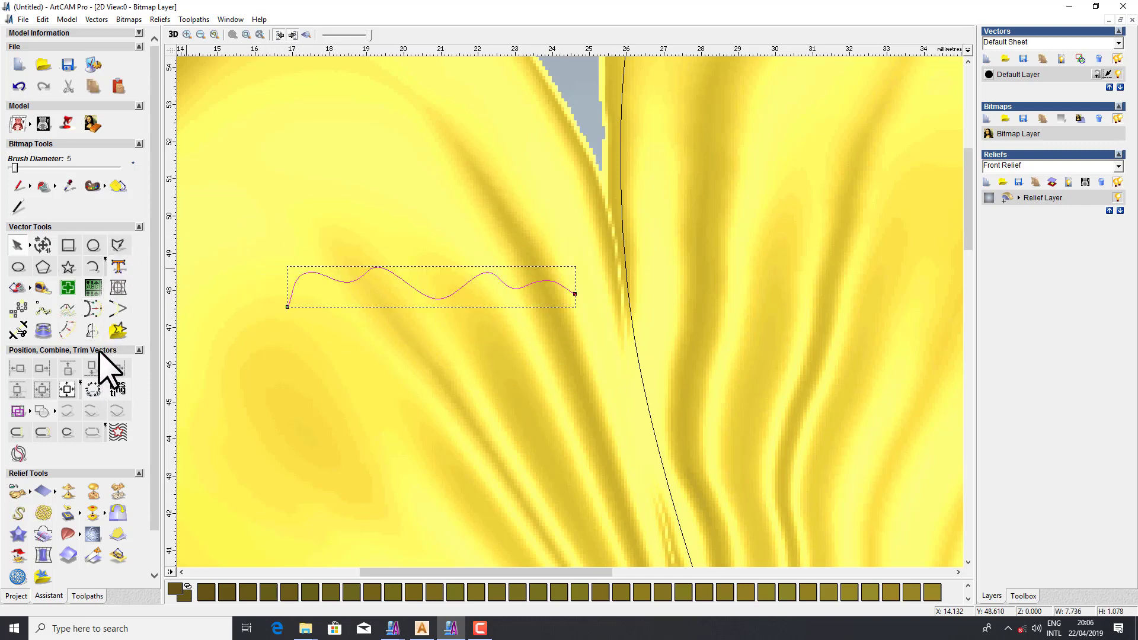
left_click(89, 330)
left_click(117, 164)
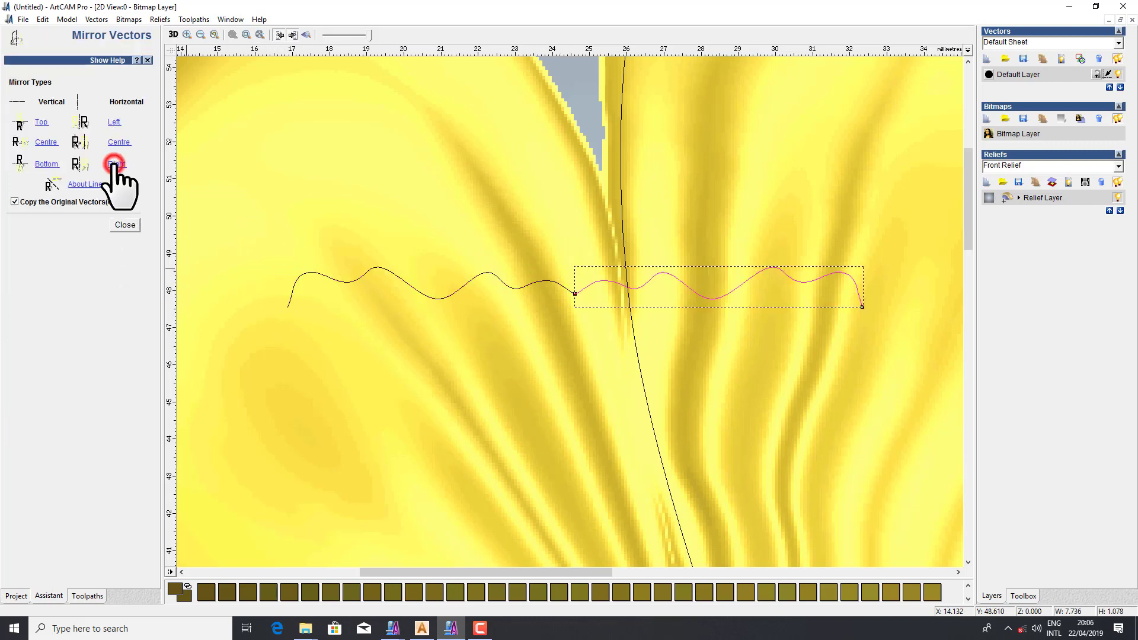
scroll(562, 299, "down", 2)
left_click_drag(390, 264, 782, 361)
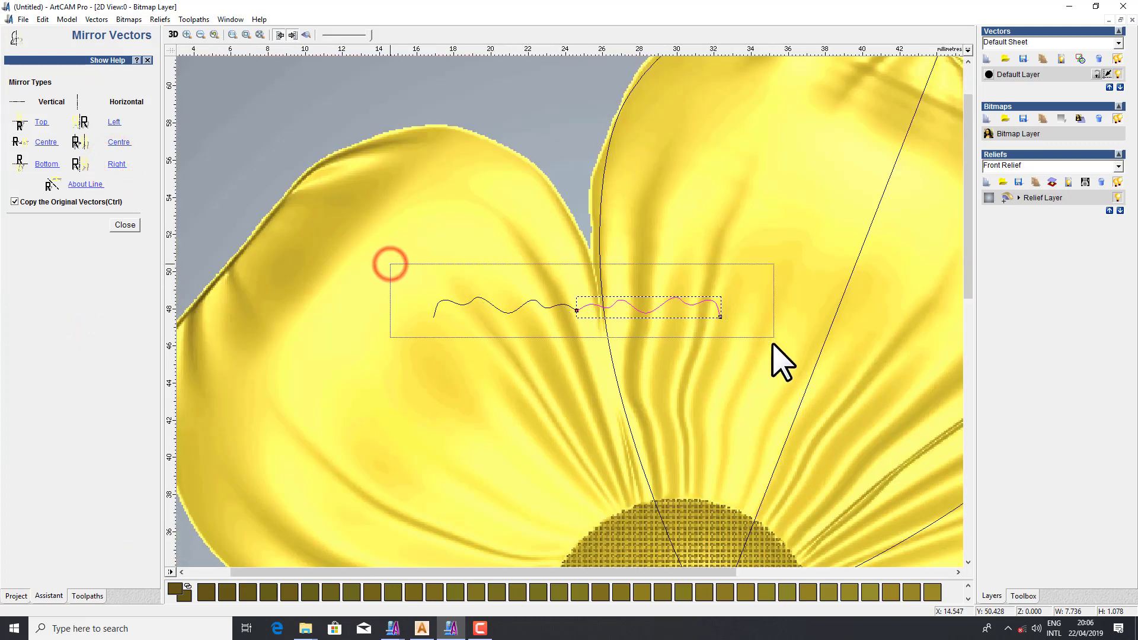
left_click(126, 226)
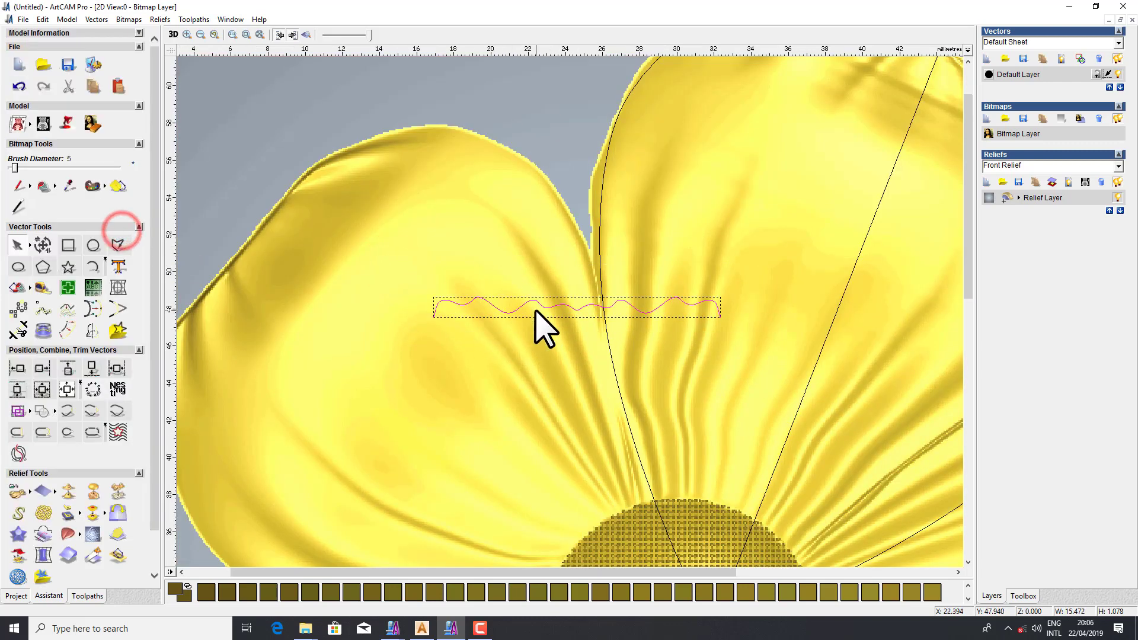
Join the two wave halves into one continuous curve and select it
key("j")
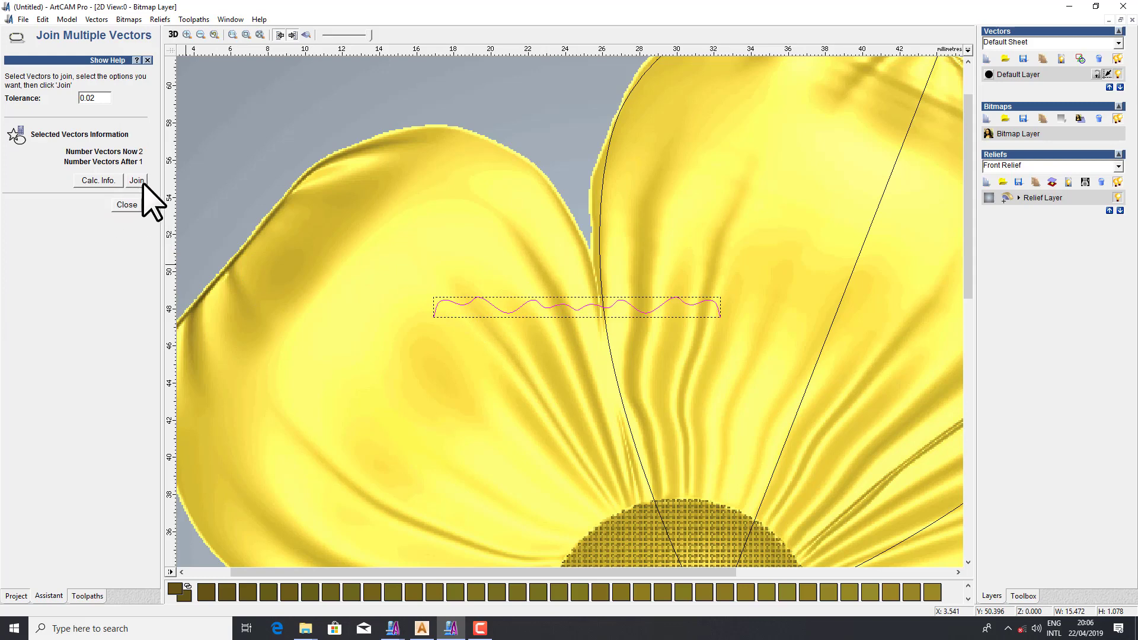
left_click(137, 180)
left_click(127, 204)
left_click(520, 306)
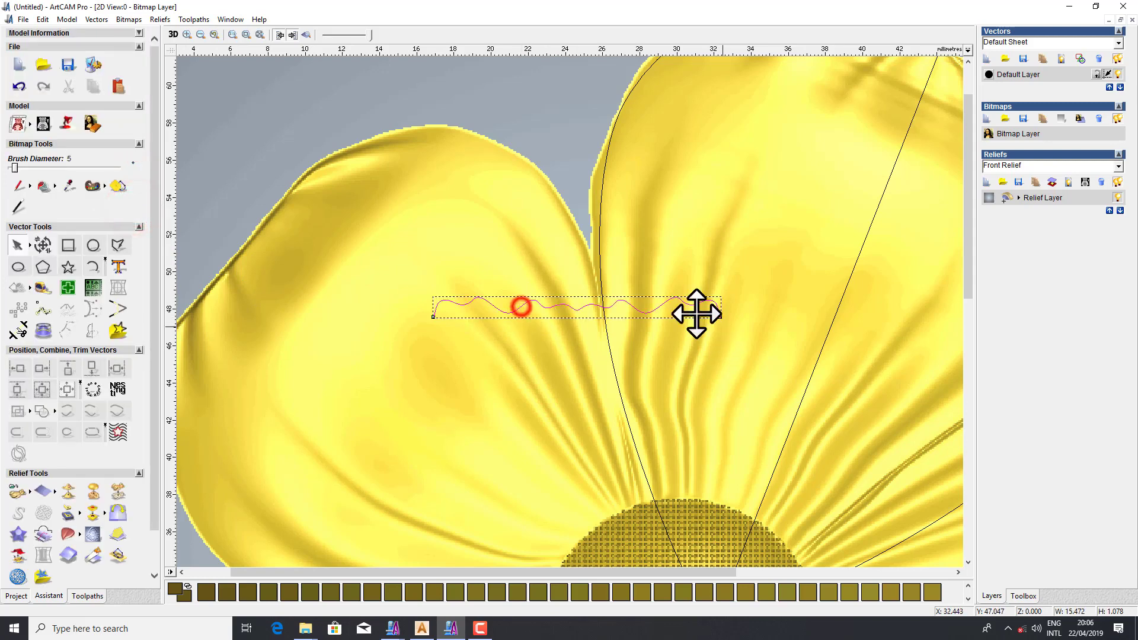
key("F4")
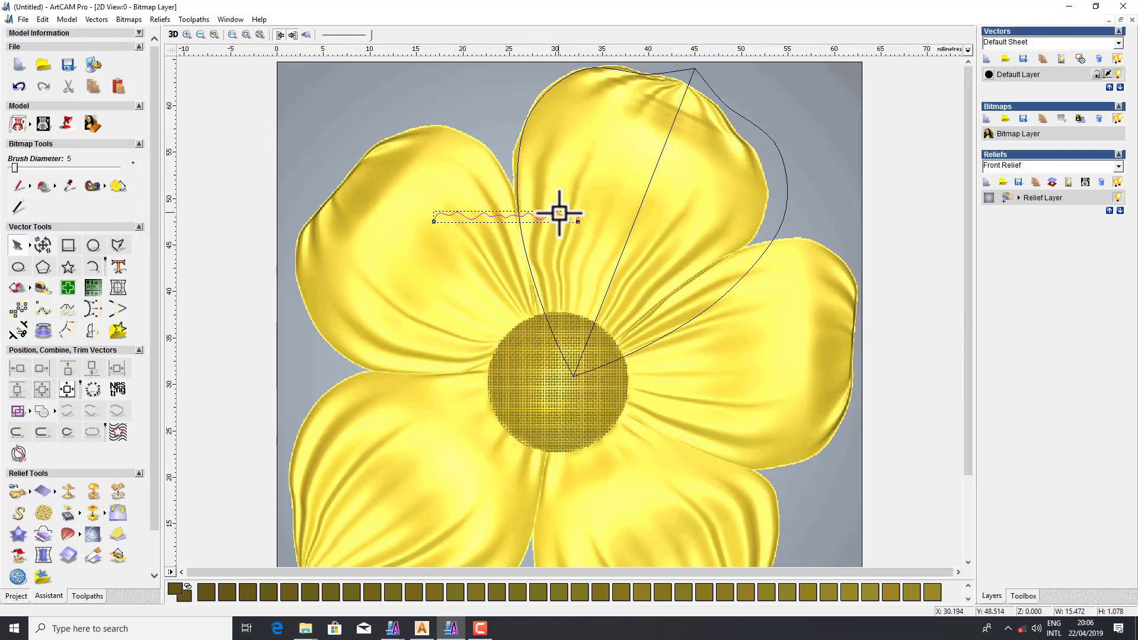
Ctrl-drag a copy of the joined wave higher up on the petals
scroll(508, 322, "up", 1)
scroll(500, 330, "down", 1)
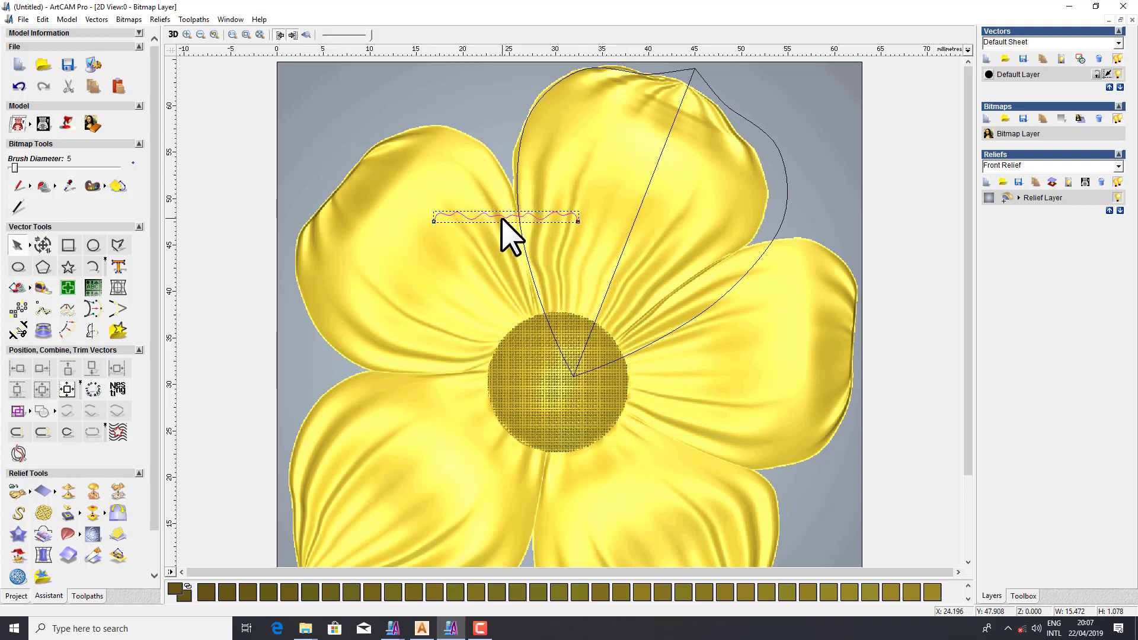
left_click_drag(501, 219, 498, 173, "ctrl")
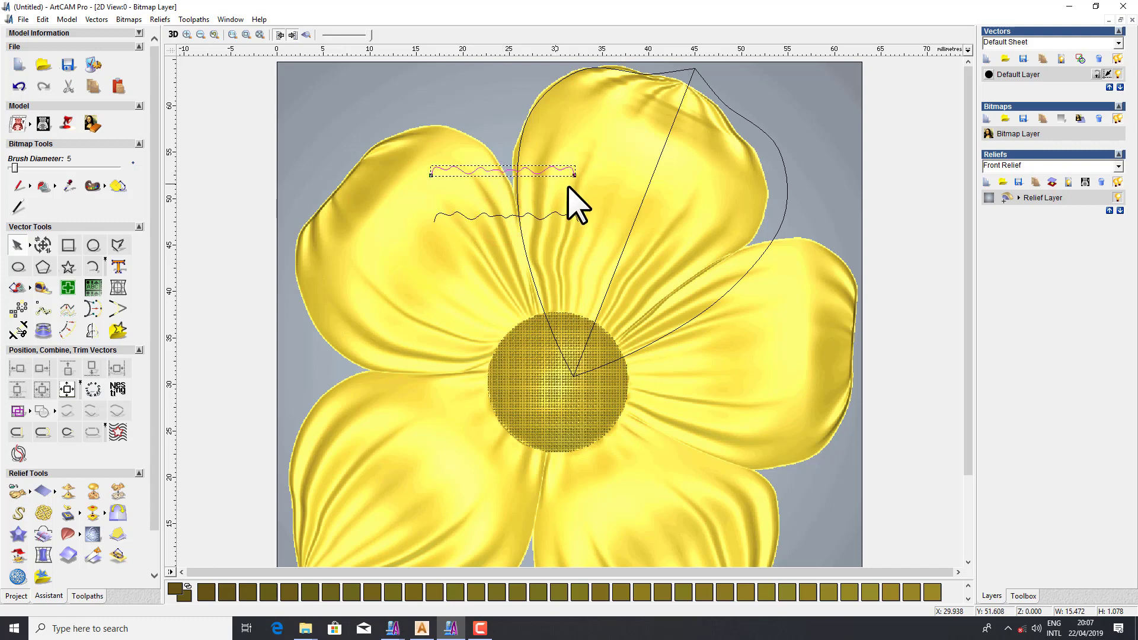
left_click(541, 172)
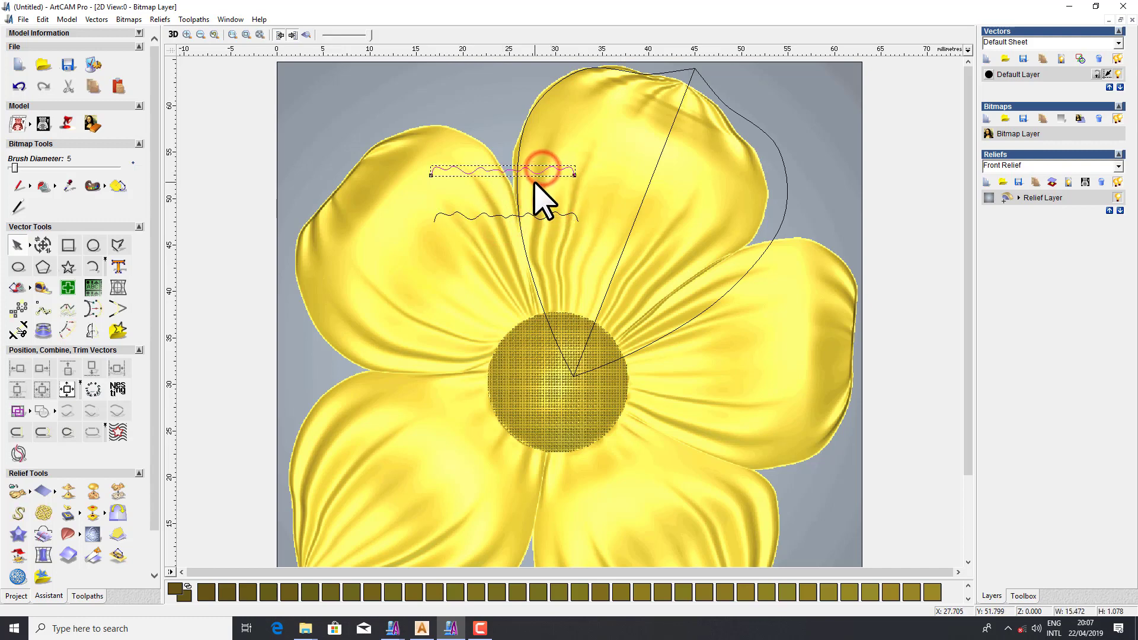
Scale the wave copy down to 7.176 × 0.497 mm in Transform Vector(s)
key("t")
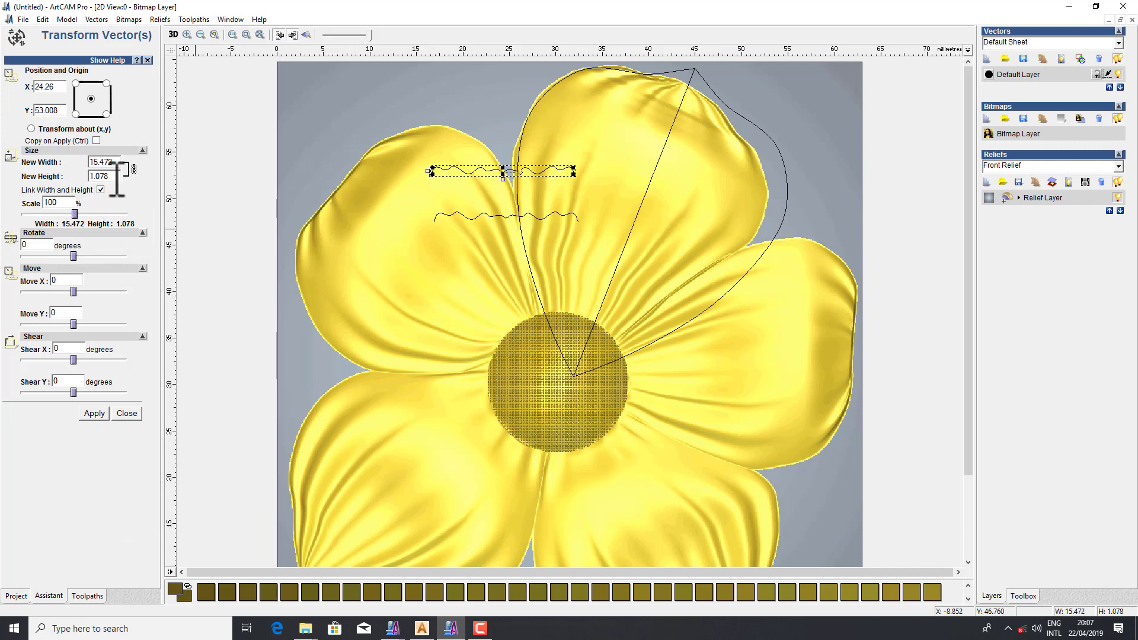
double_click(113, 176)
left_click(94, 414)
type("5.002")
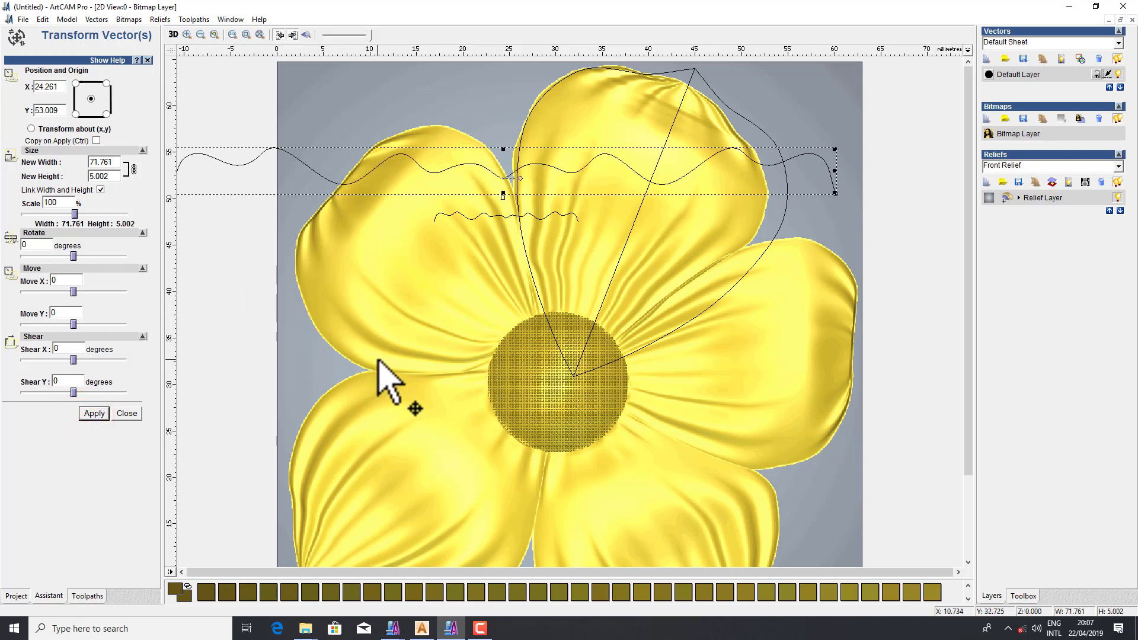
key("ctrl+z")
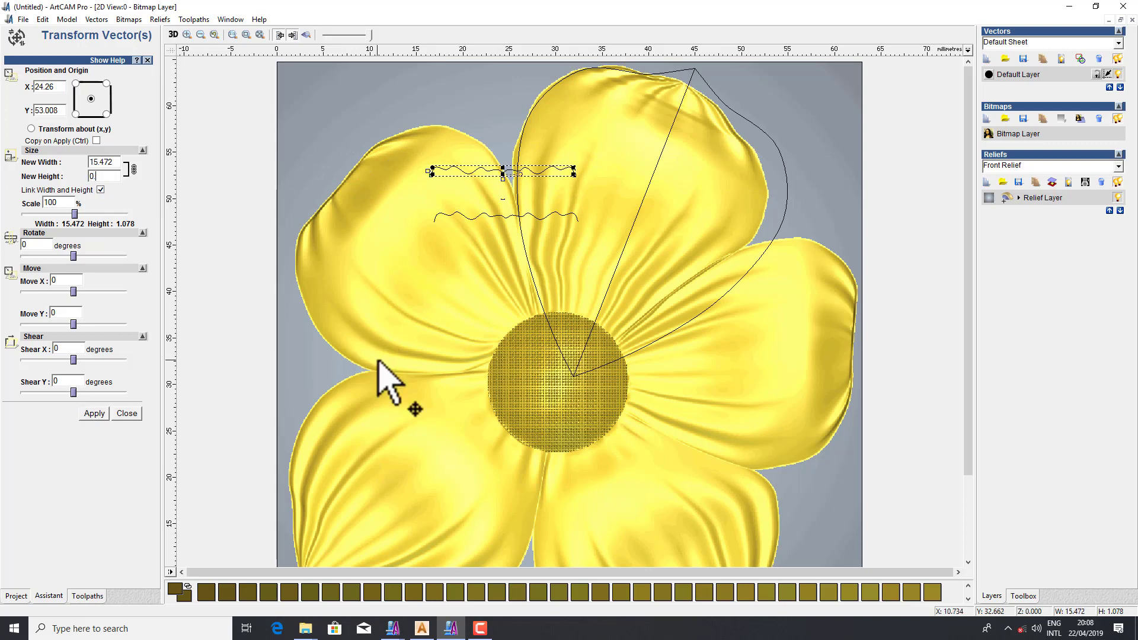
type(".5")
left_click(93, 413)
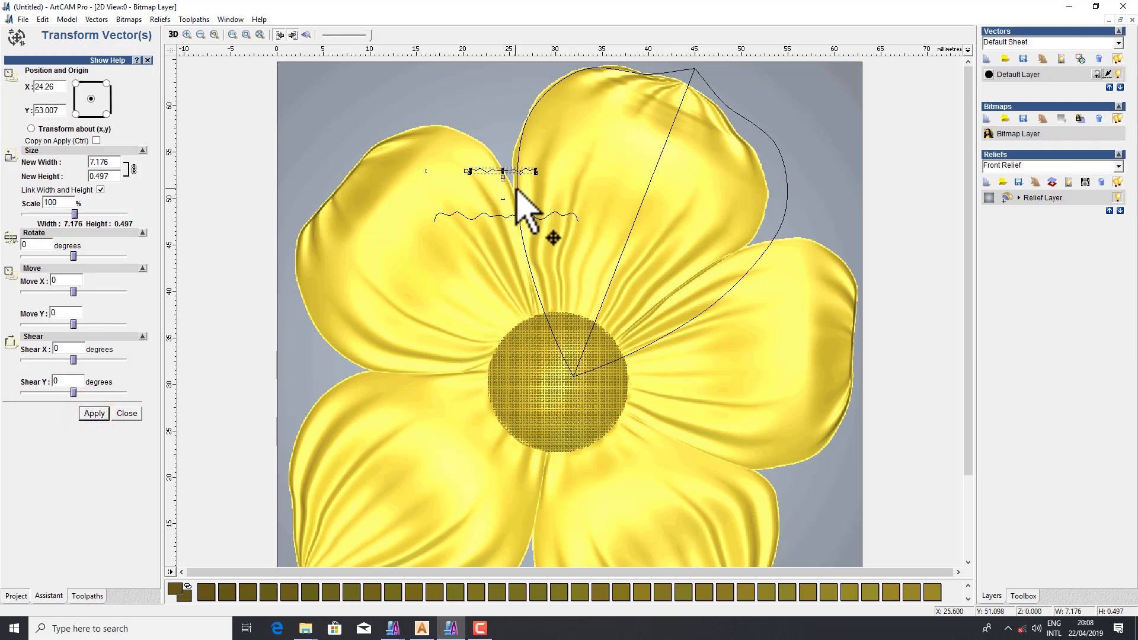
scroll(522, 208, "up", 2)
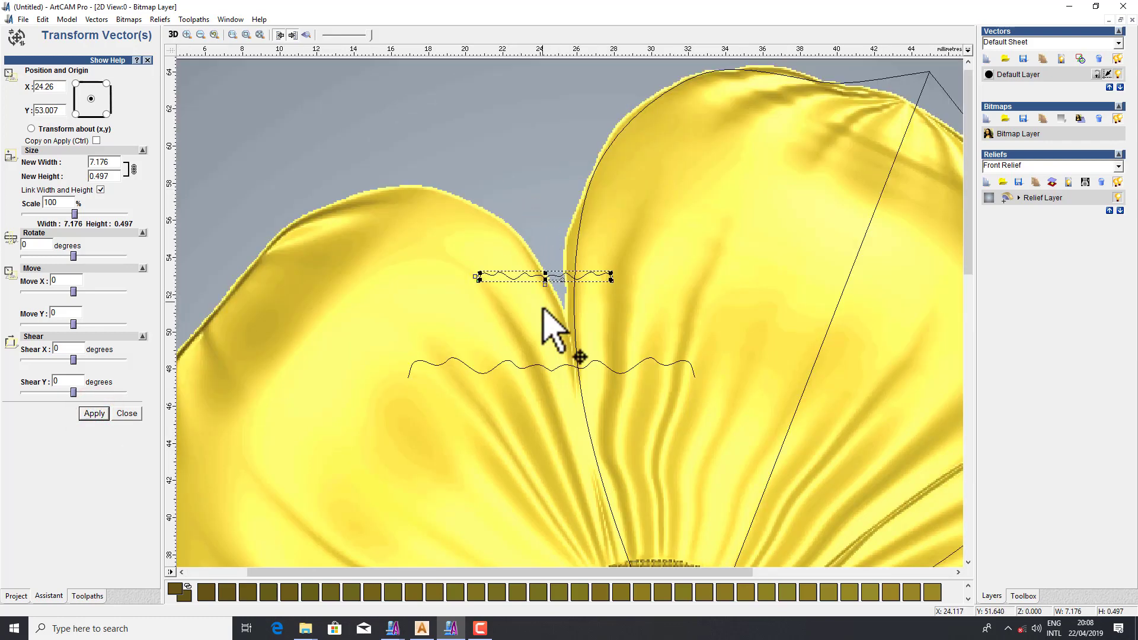
left_click(126, 413)
Place a full-size 15.47 × 1.08 mm copy of the long wave above the petal tops
left_click(556, 218)
left_click(568, 366)
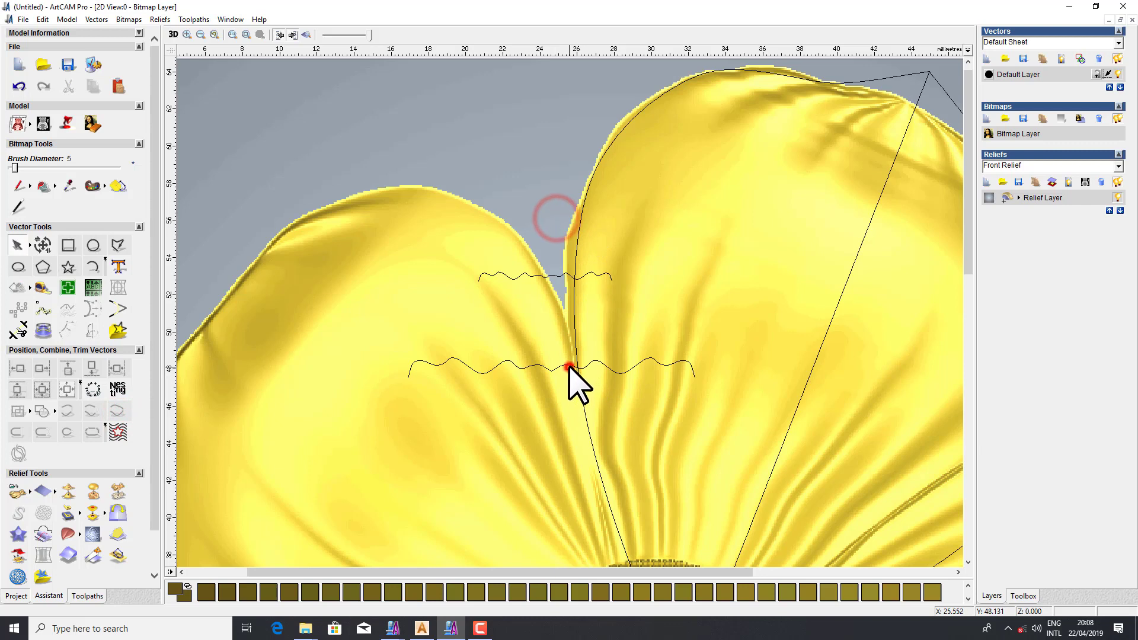
left_click(565, 366)
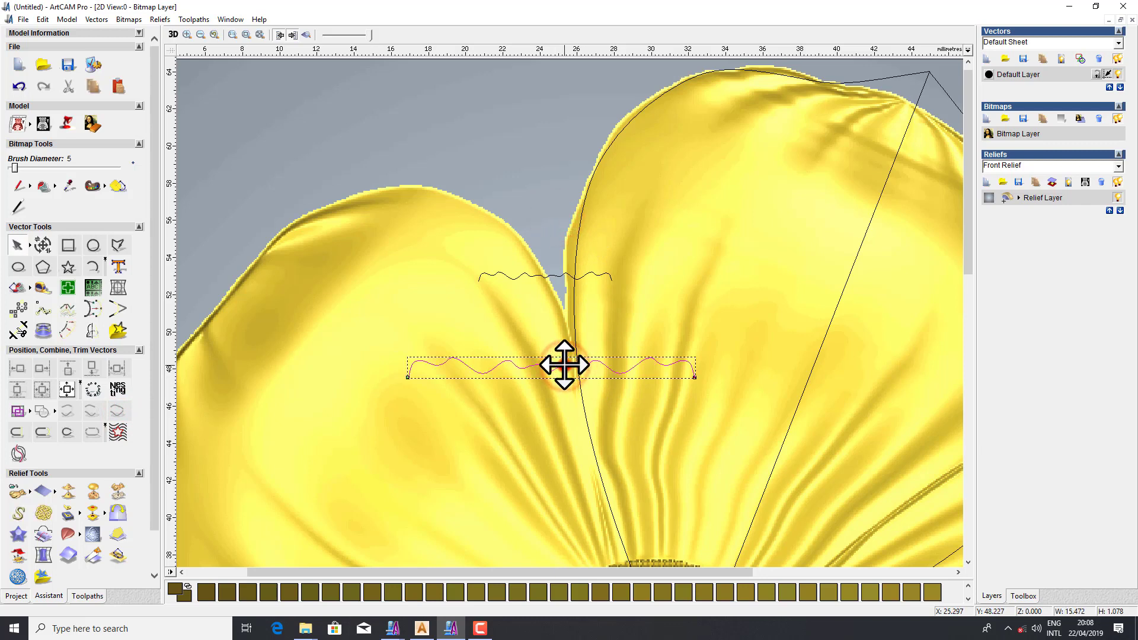
left_click_drag(565, 366, 546, 177)
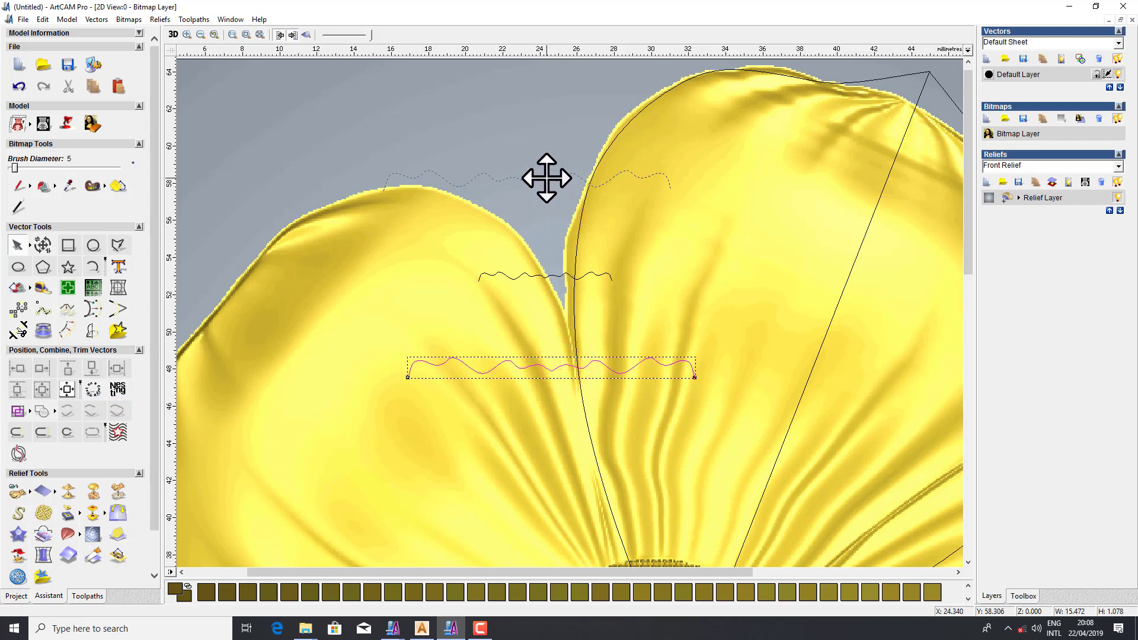
left_click_drag(546, 178, 546, 178)
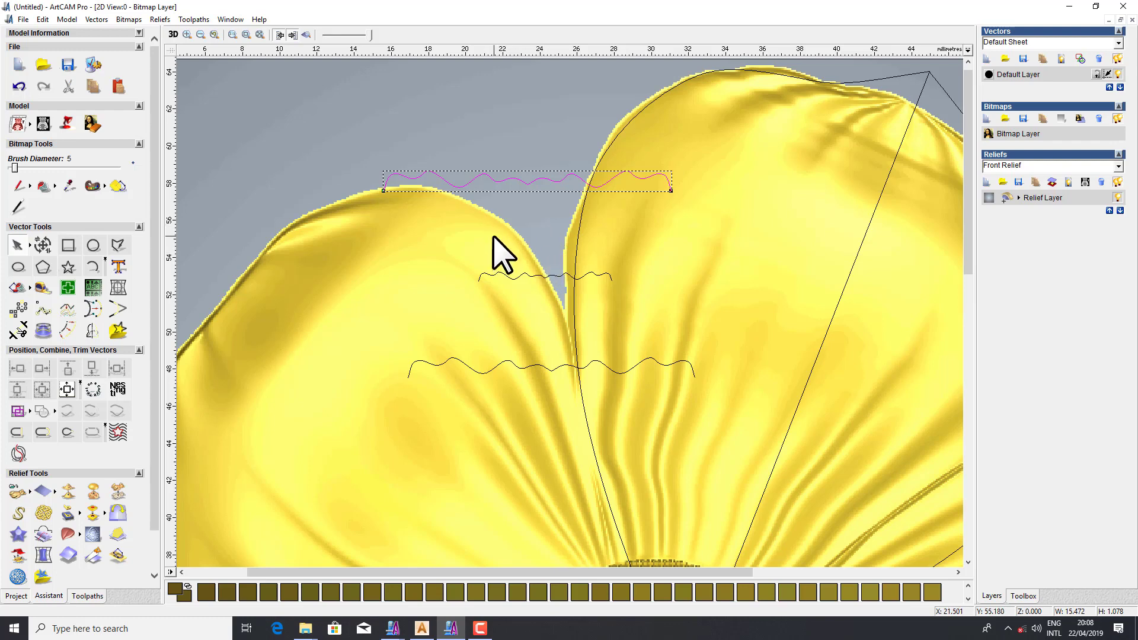
scroll(491, 232, "down", 1)
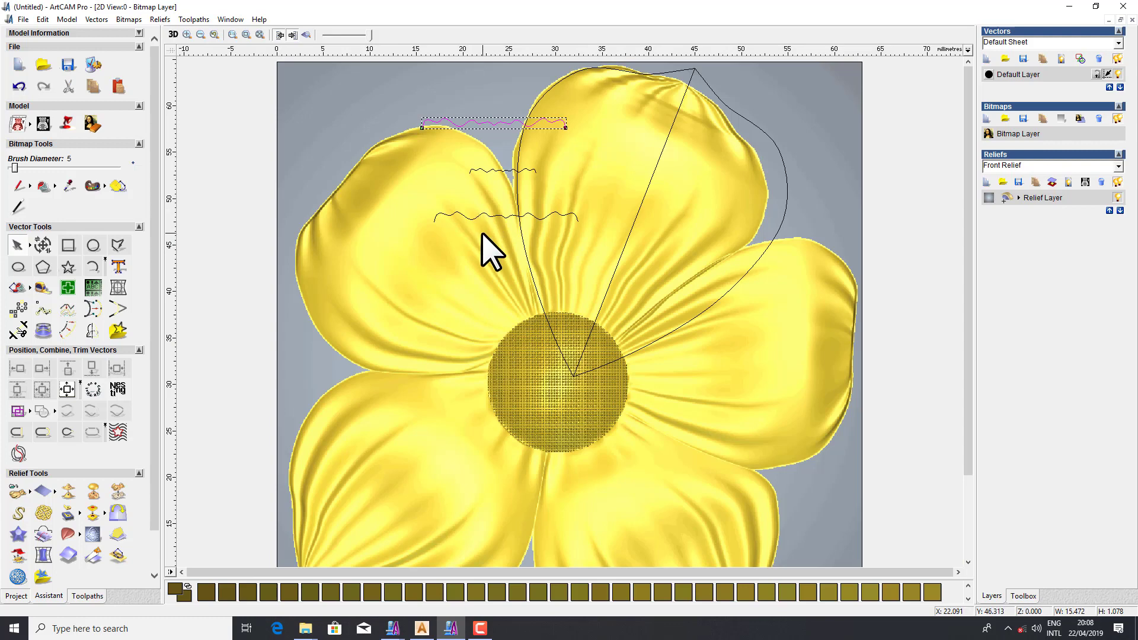
key("ctrl+t")
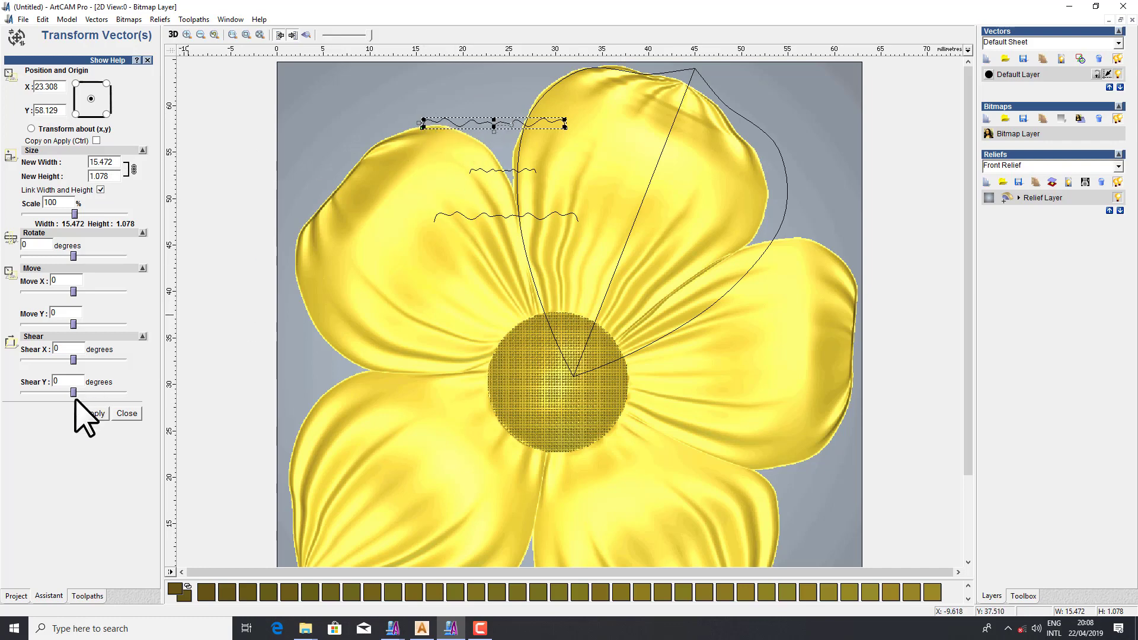
left_click(127, 413)
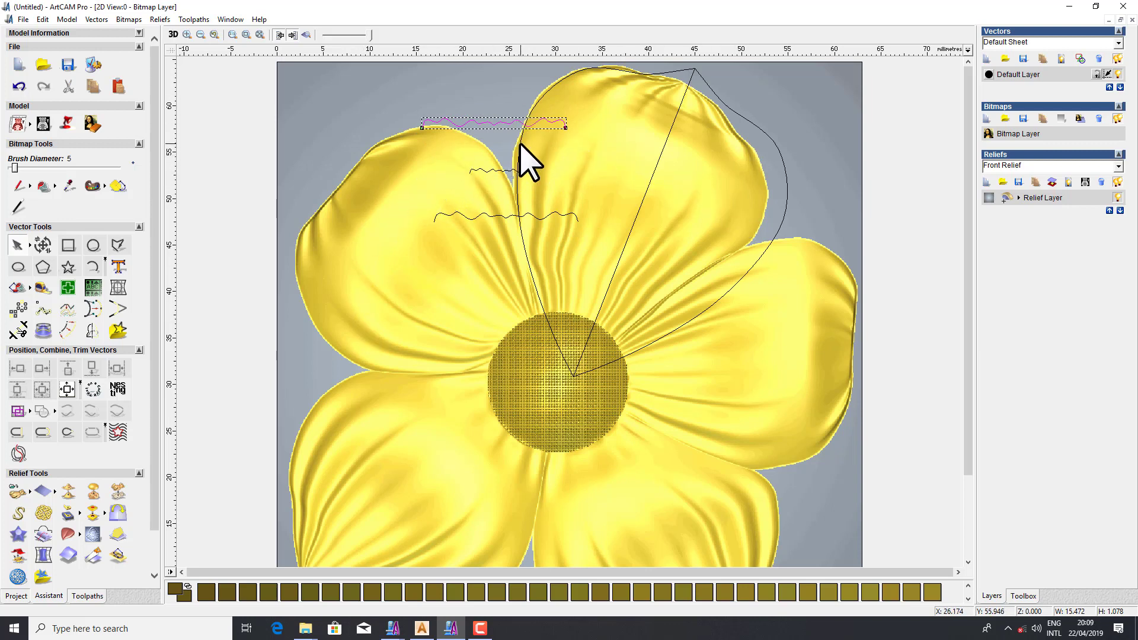
Delete the top wave's wavy nodes so it becomes a straight line
key("n")
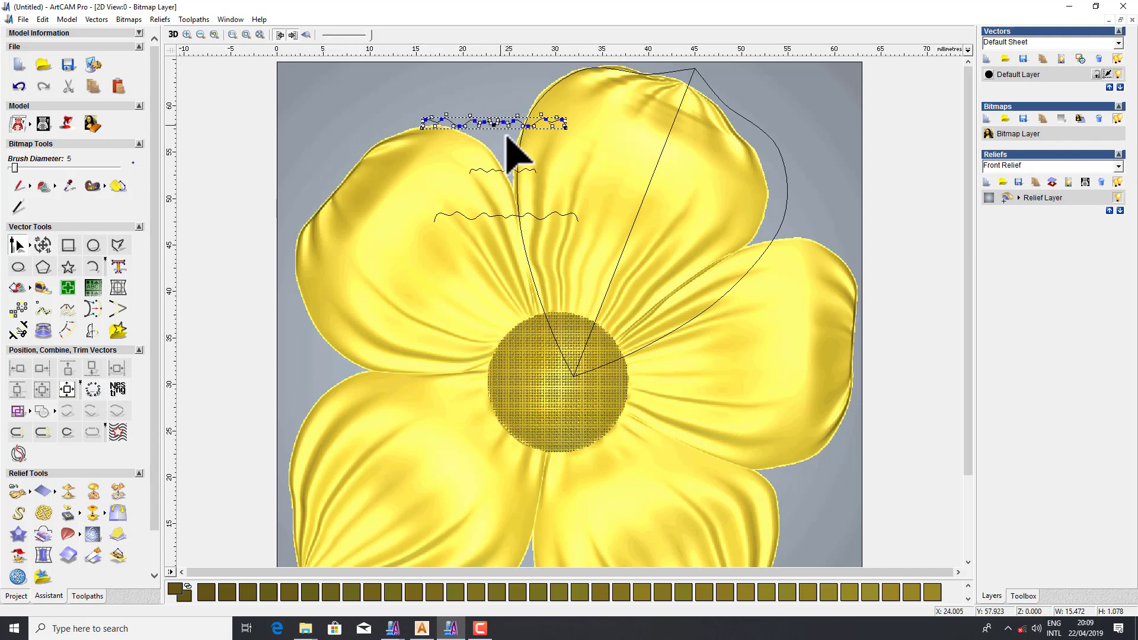
scroll(462, 140, "up", 2)
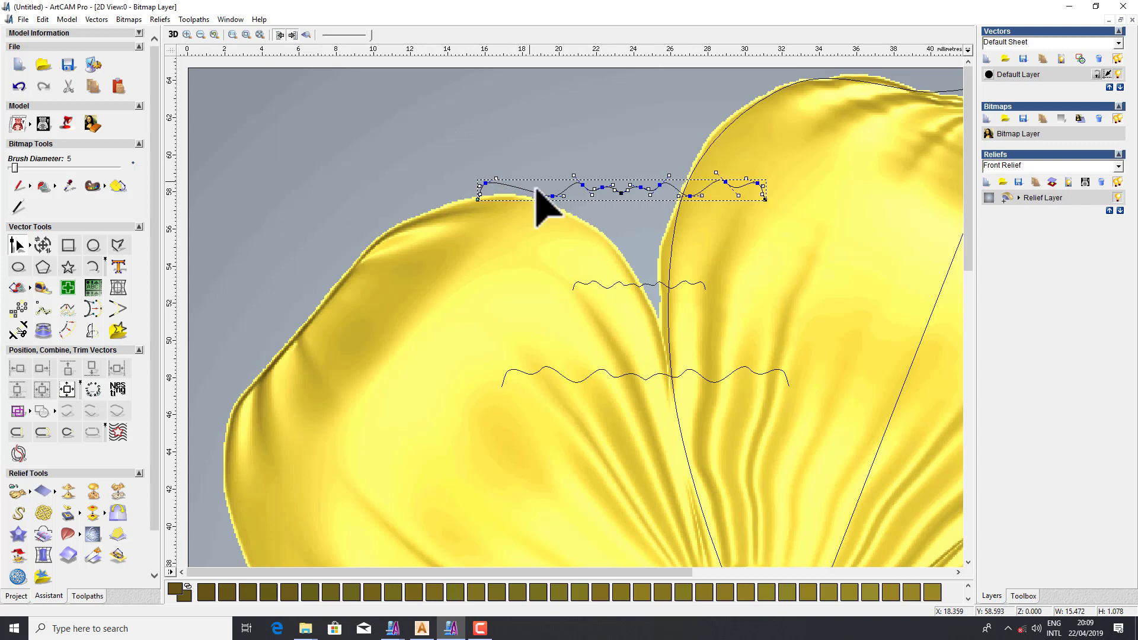
key("Delete")
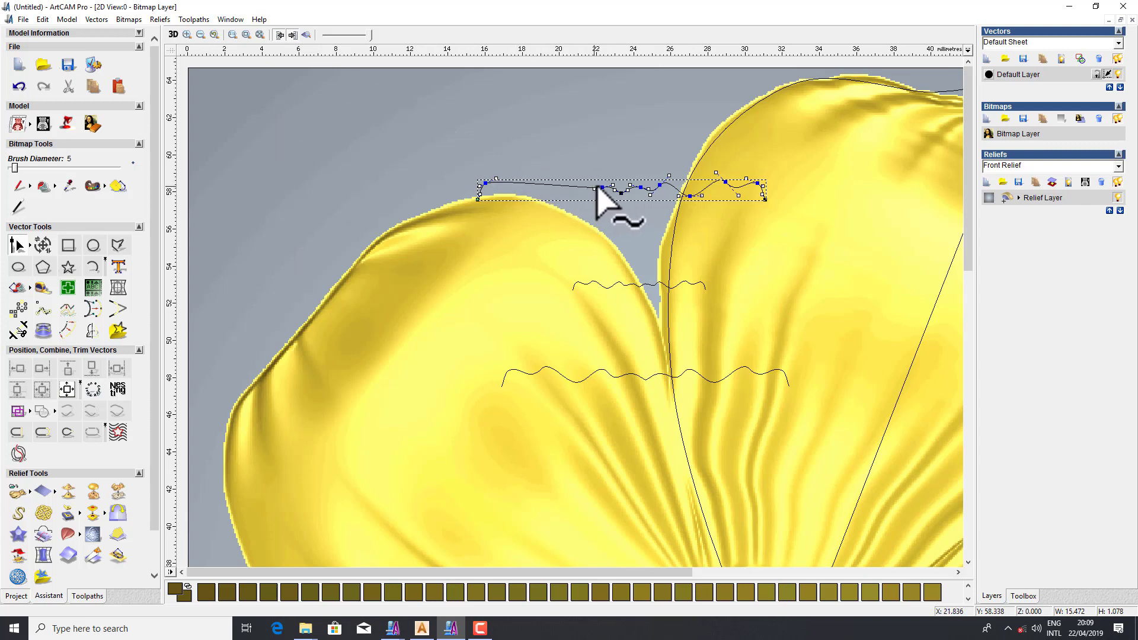
left_click(602, 187)
key("Delete")
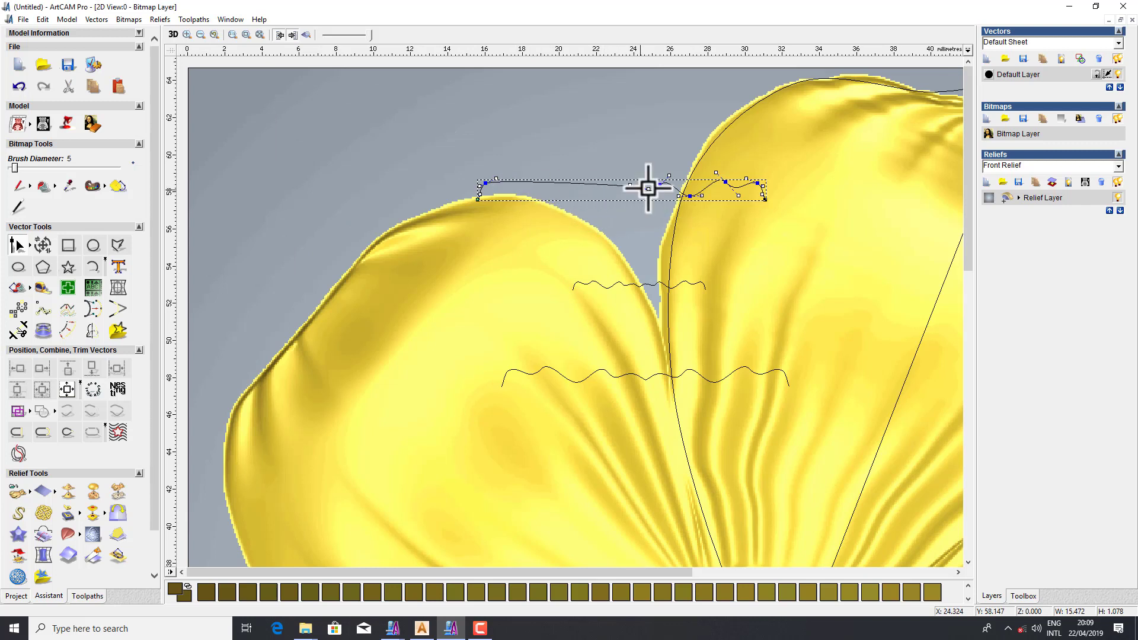
left_click(660, 185)
key("Delete")
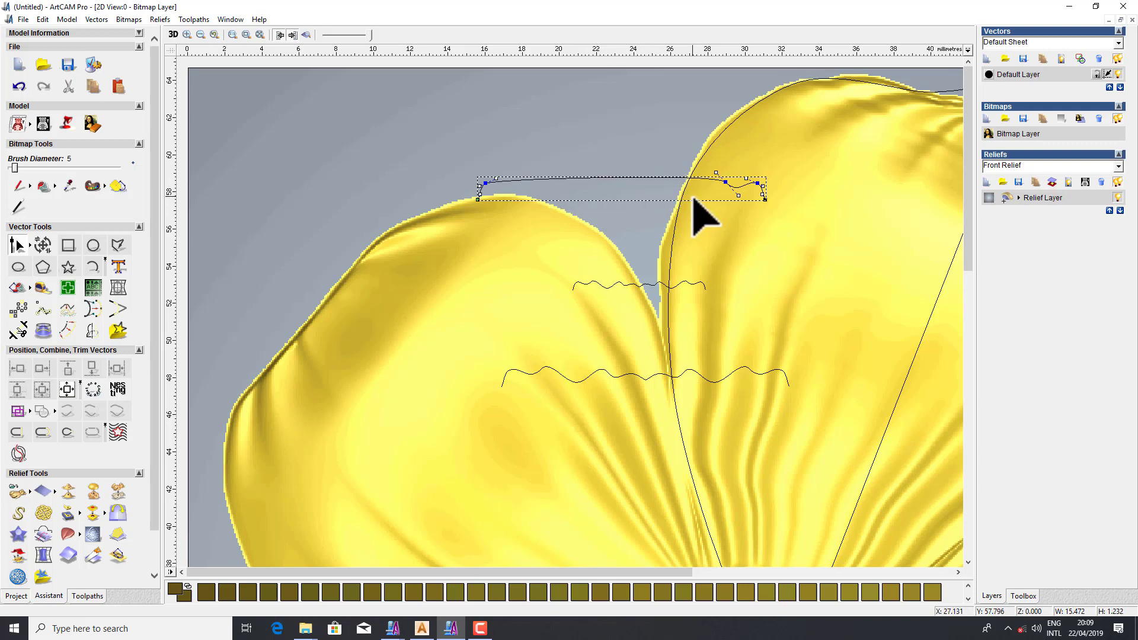
left_click(736, 198)
key("Delete")
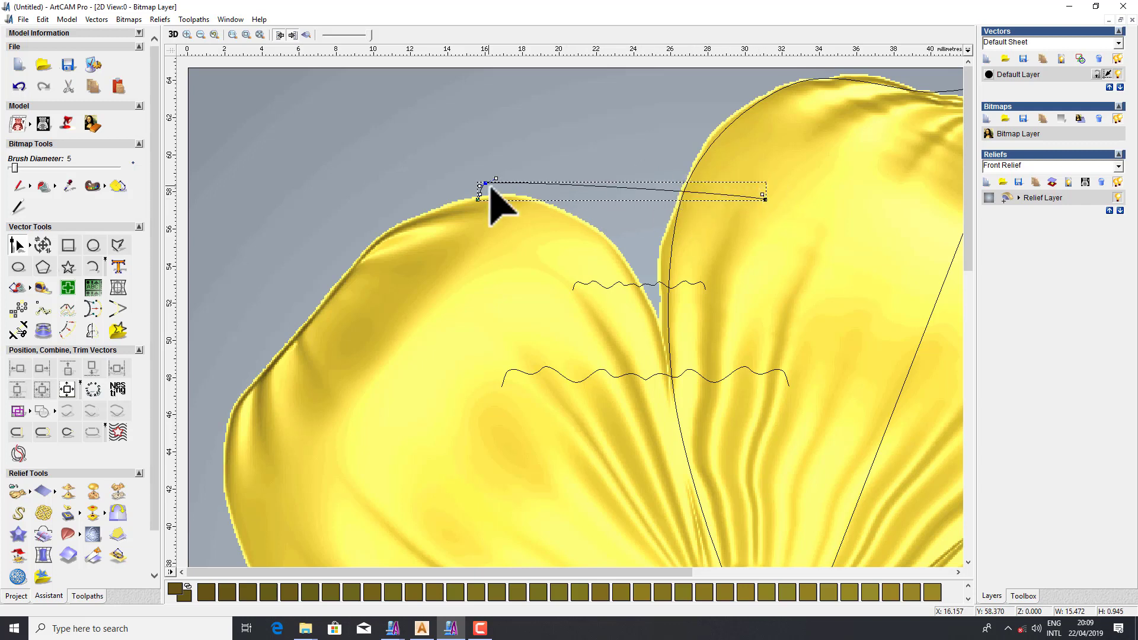
left_click(485, 181)
key("Delete")
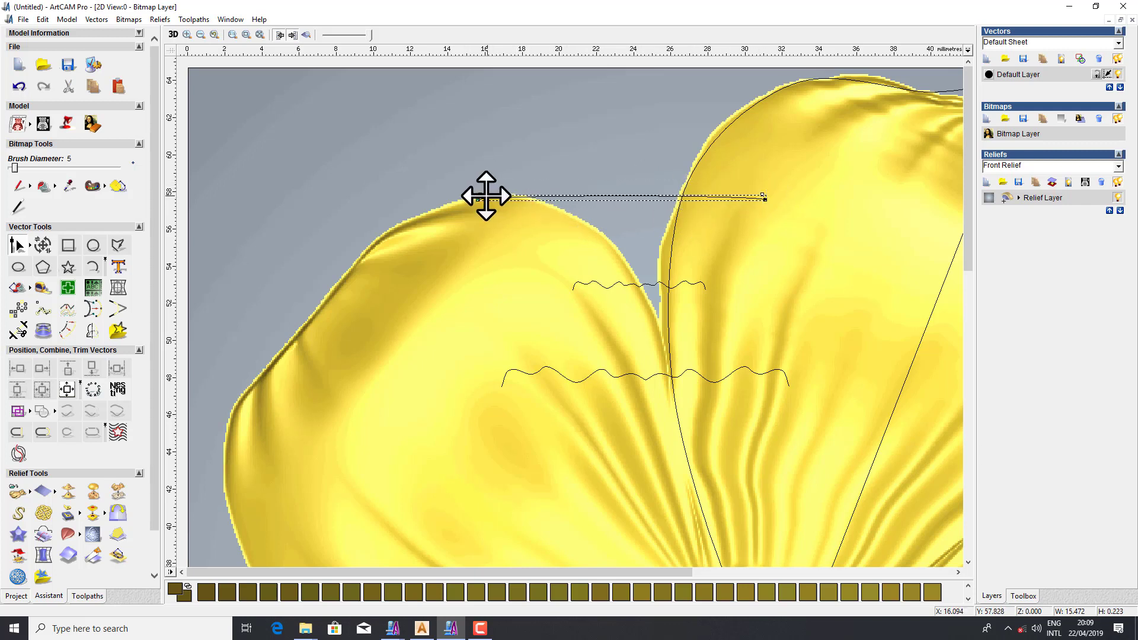
Bend the line into a smooth arch linking the upper-left and top petals
left_click_drag(480, 194, 508, 176)
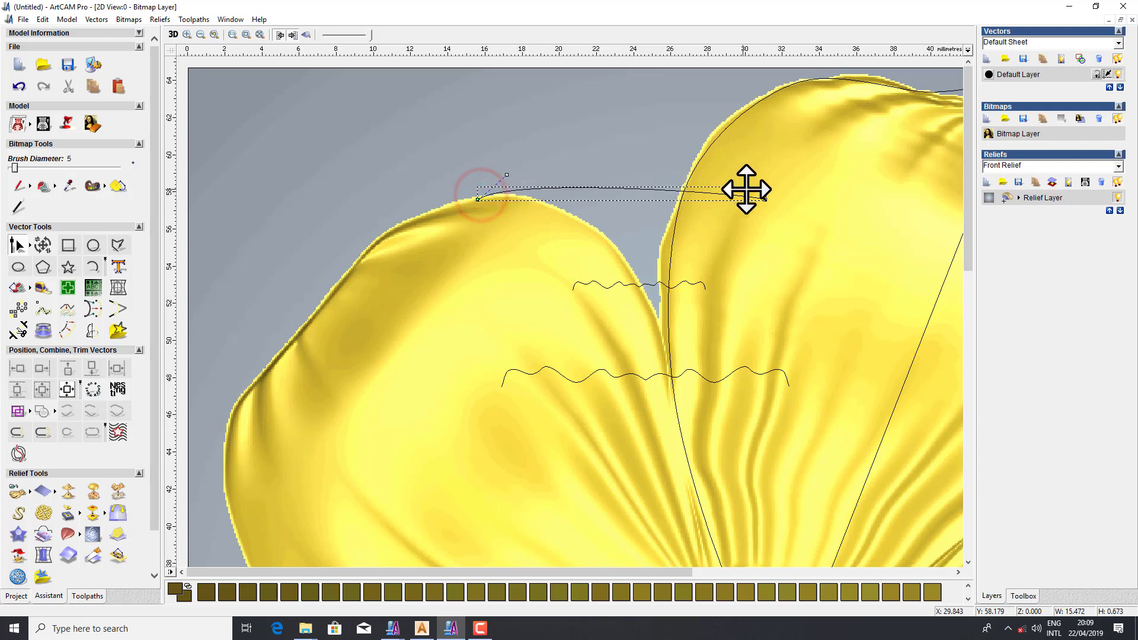
left_click_drag(763, 195, 711, 179)
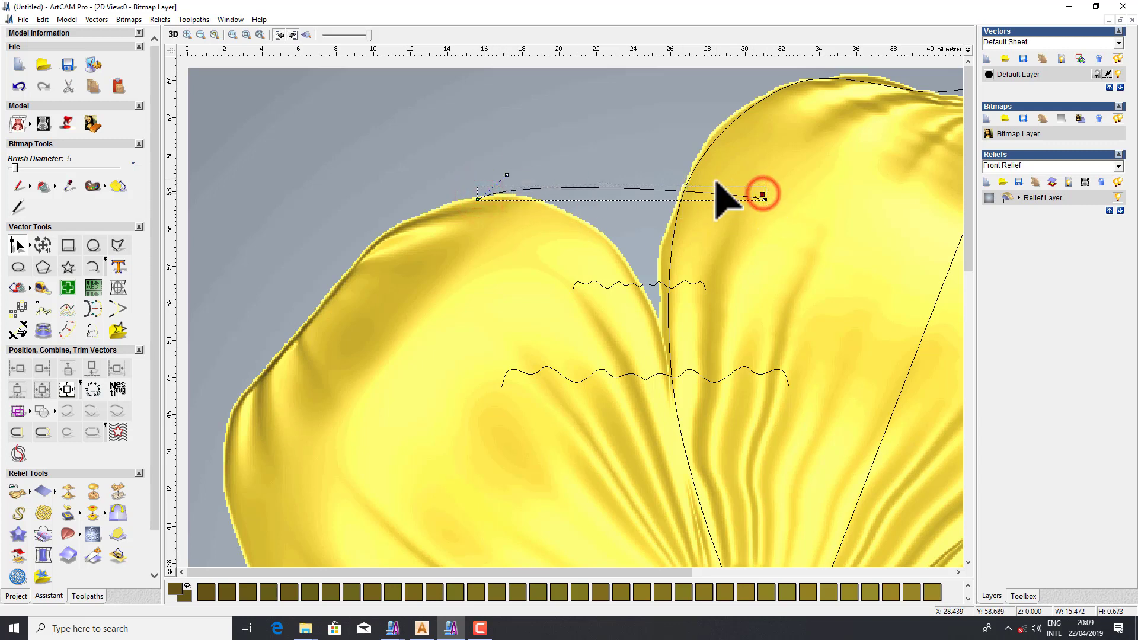
left_click(507, 176)
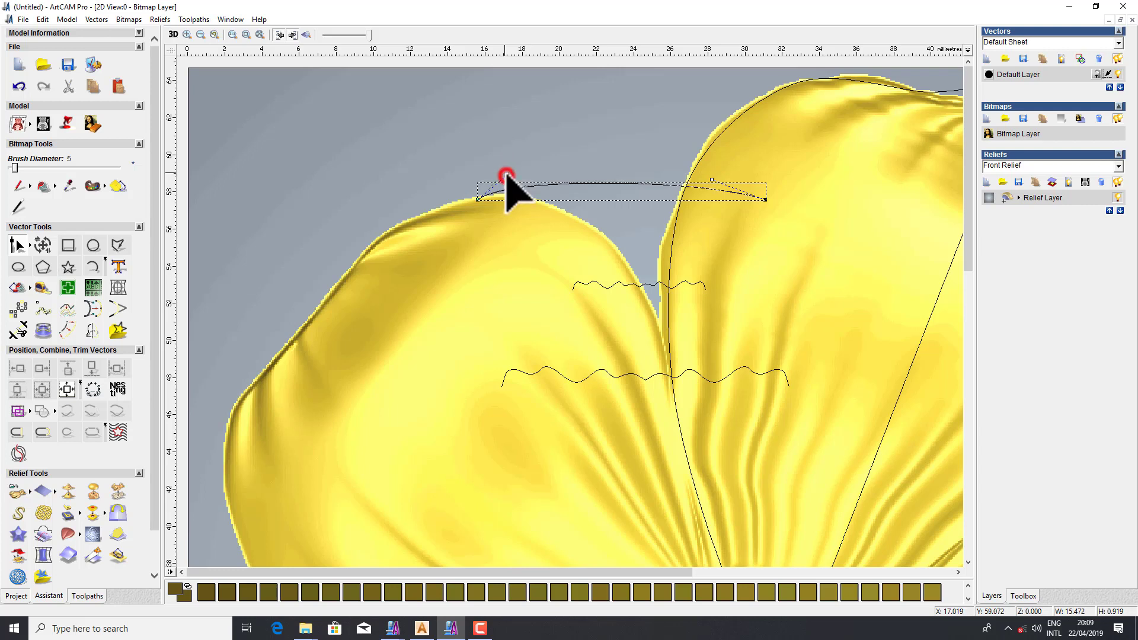
left_click(584, 132)
left_click(566, 184)
left_click(590, 183)
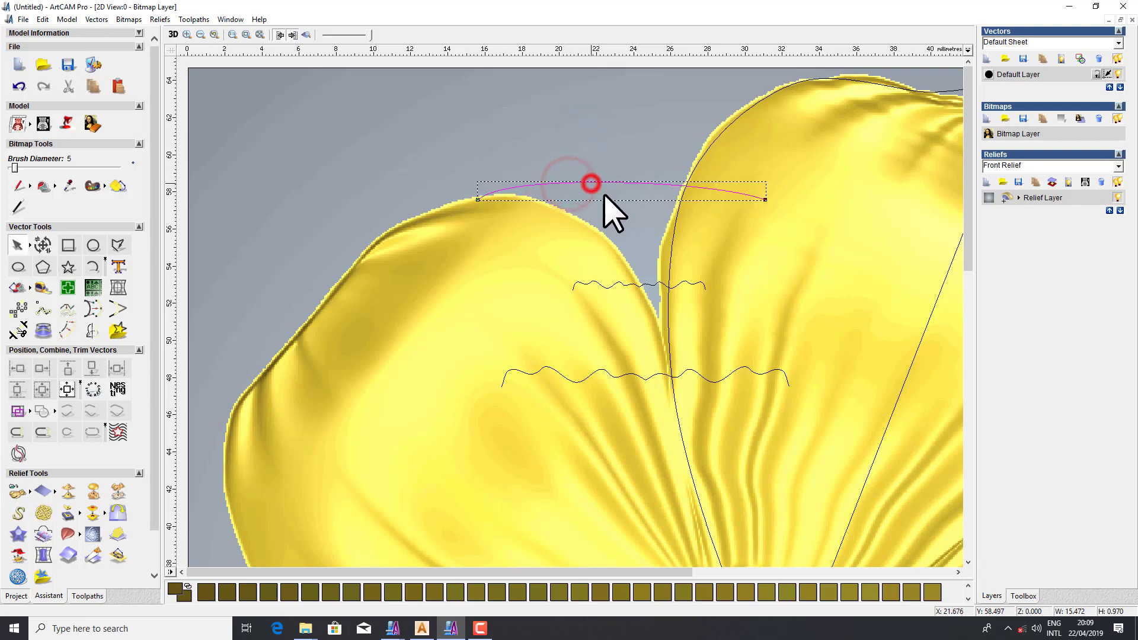
Scale the arched curve to height 1.07 with linked width, making it 17.067 wide
key("ctrl+t")
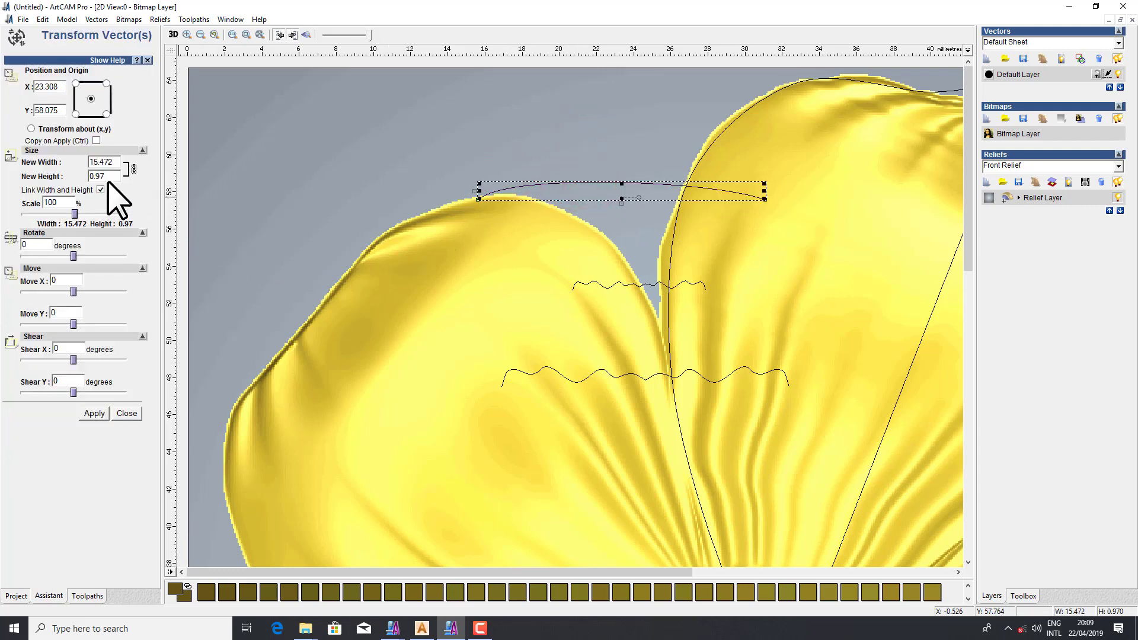
double_click(98, 176)
type("1.07")
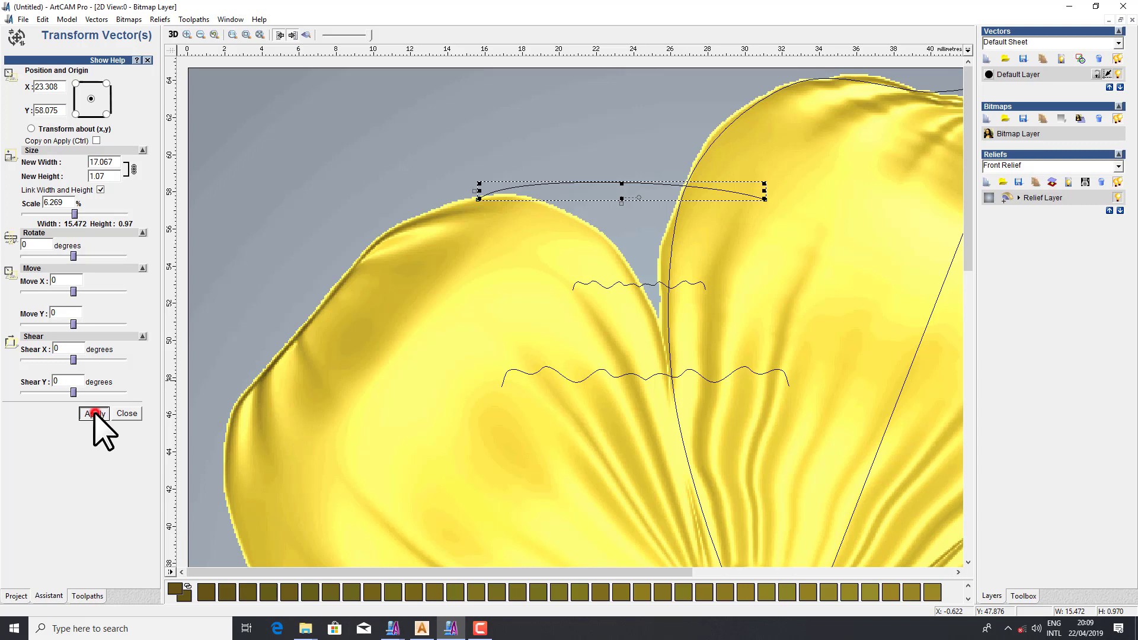
left_click(94, 412)
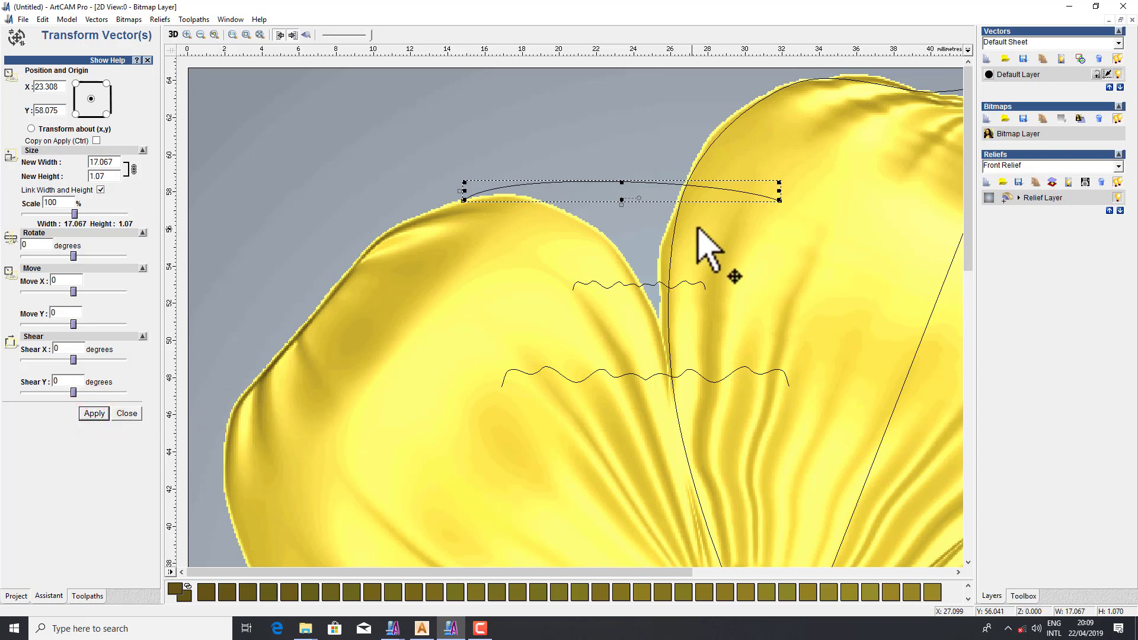
left_click(725, 188)
Drag the arc's right control point to reshape its end over the neighbouring petal
left_click(630, 181)
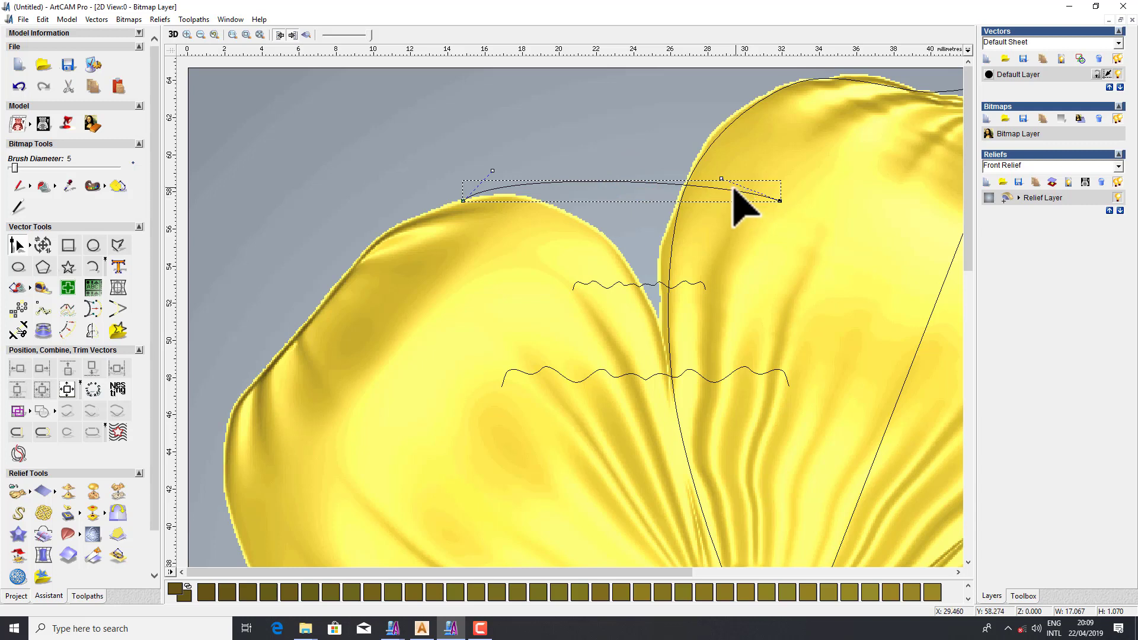
left_click(720, 178)
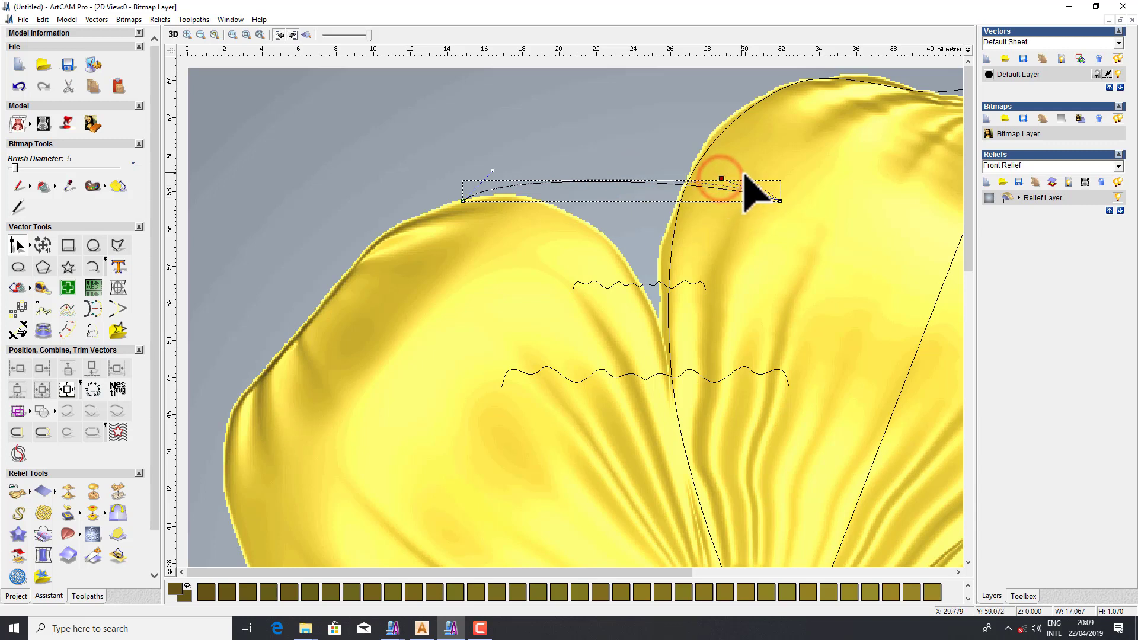
left_click_drag(744, 173, 745, 172)
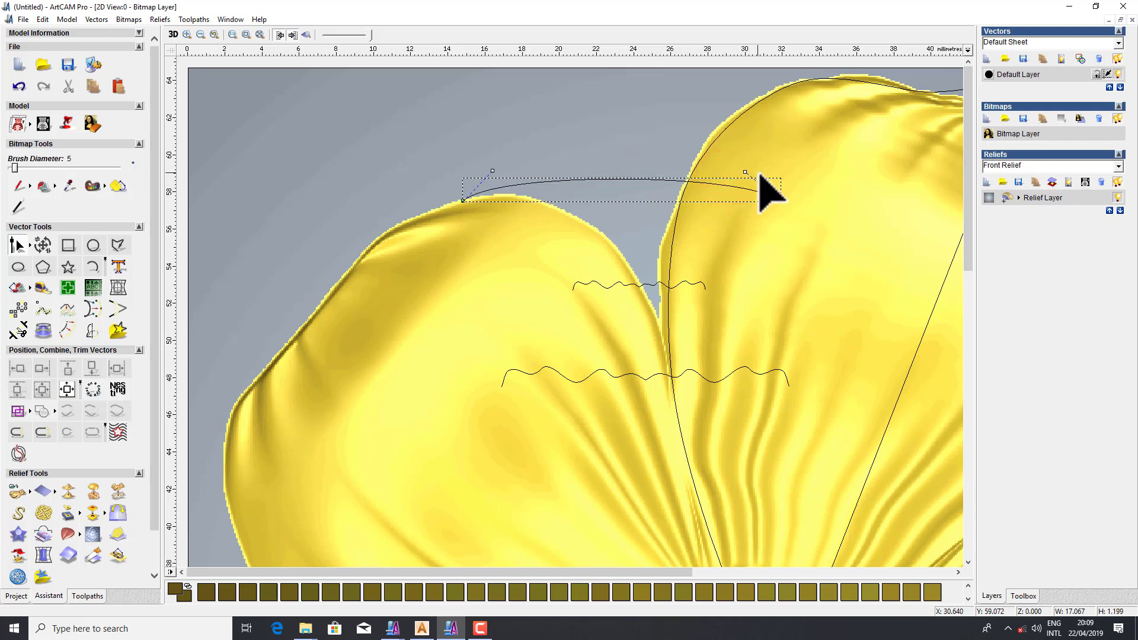
left_click(492, 171)
Zoom out to the whole flower and select the longer wavy curve
middle_click(659, 170)
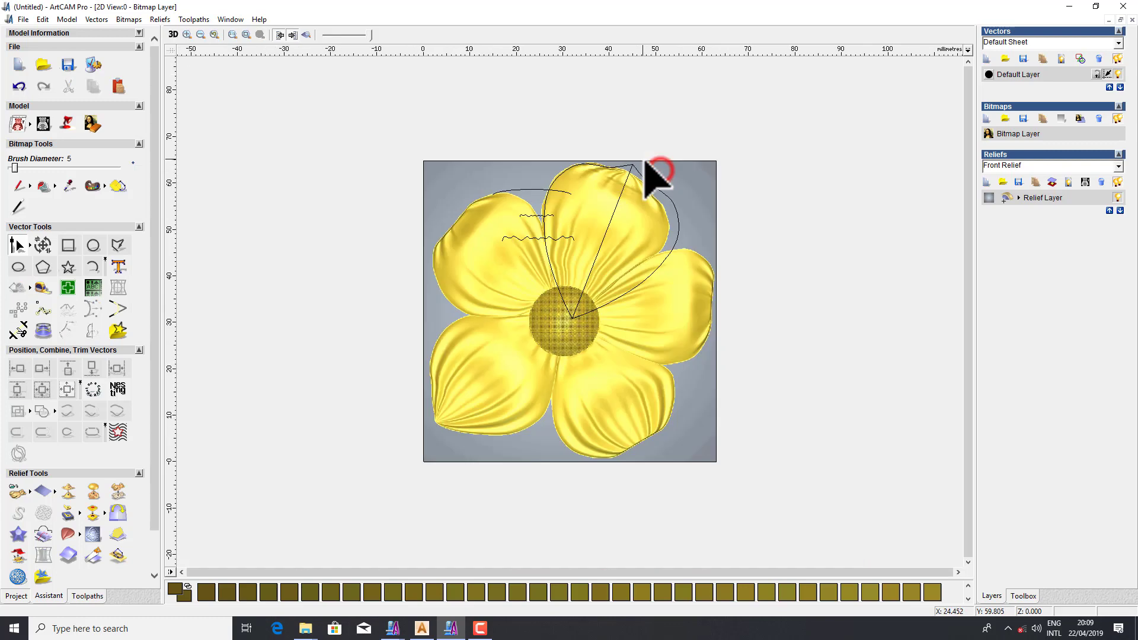
scroll(554, 191, "up", 2)
scroll(516, 201, "down", 1)
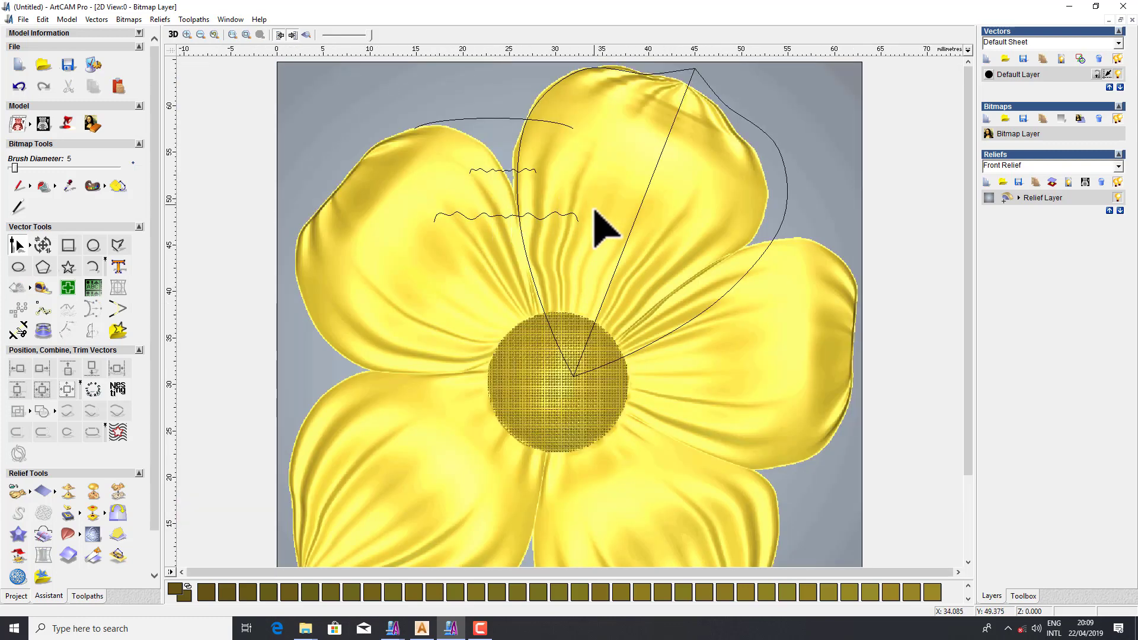
scroll(596, 210, "down", 1)
scroll(619, 255, "up", 1)
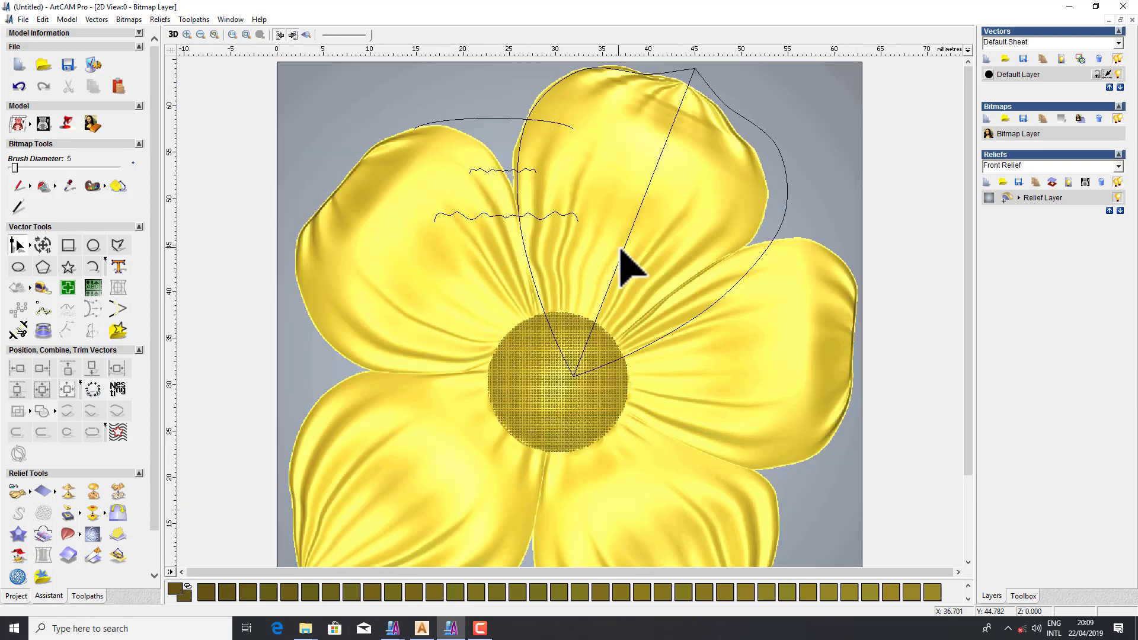
left_click(531, 216)
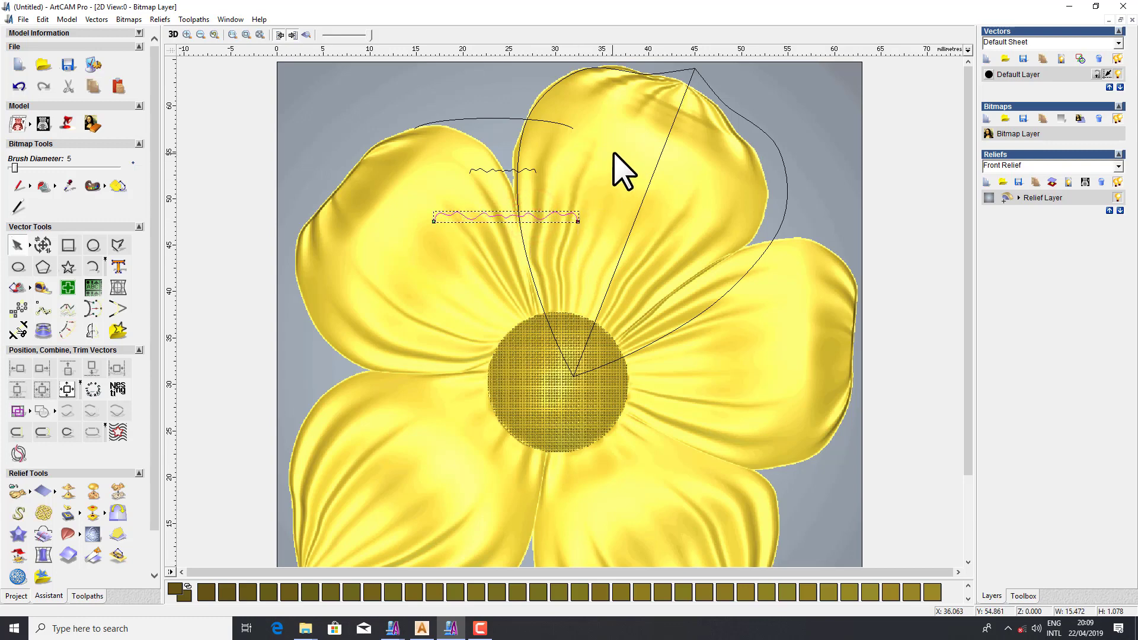
scroll(616, 160, "down", 1)
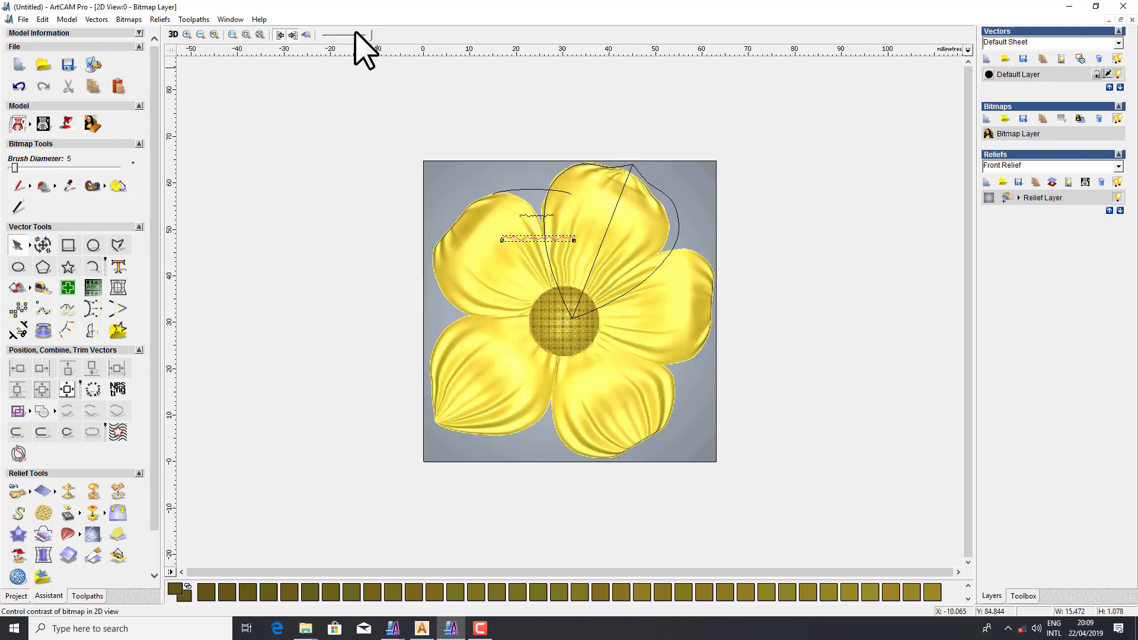
Tile the 2D and 3D views vertically and make the 3D view active
left_click(230, 19)
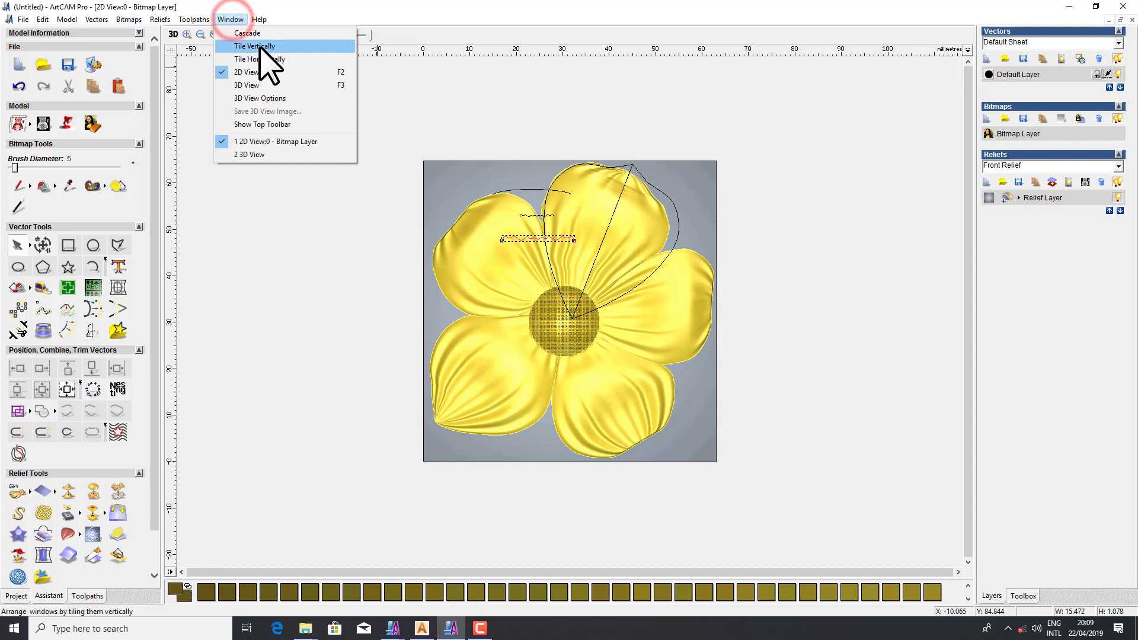
left_click(260, 45)
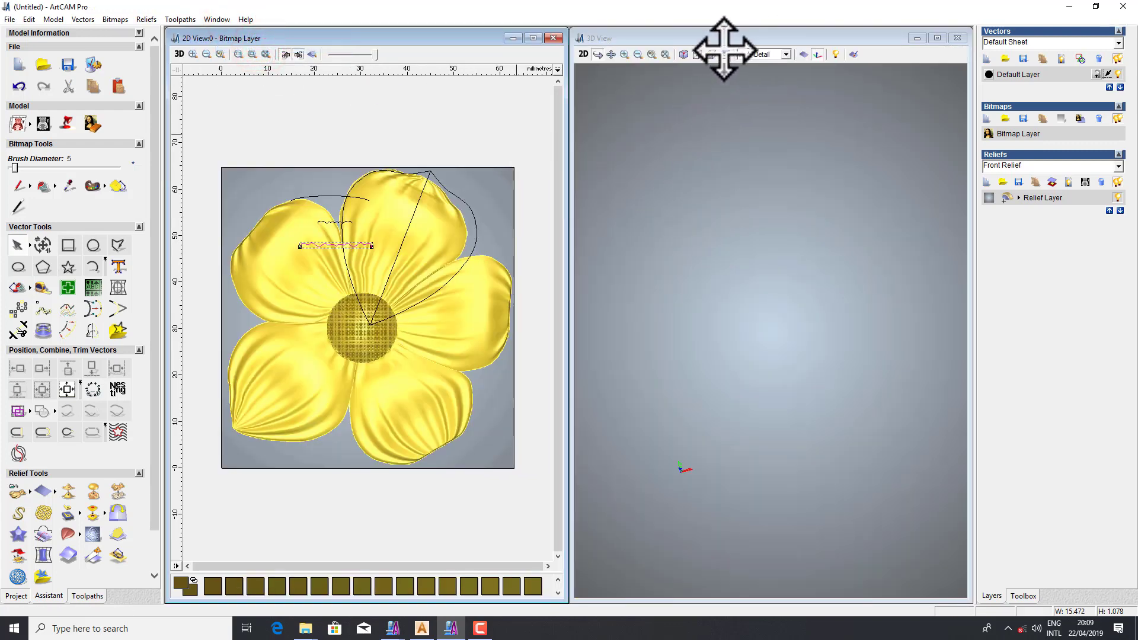
left_click(724, 54)
left_click(804, 54)
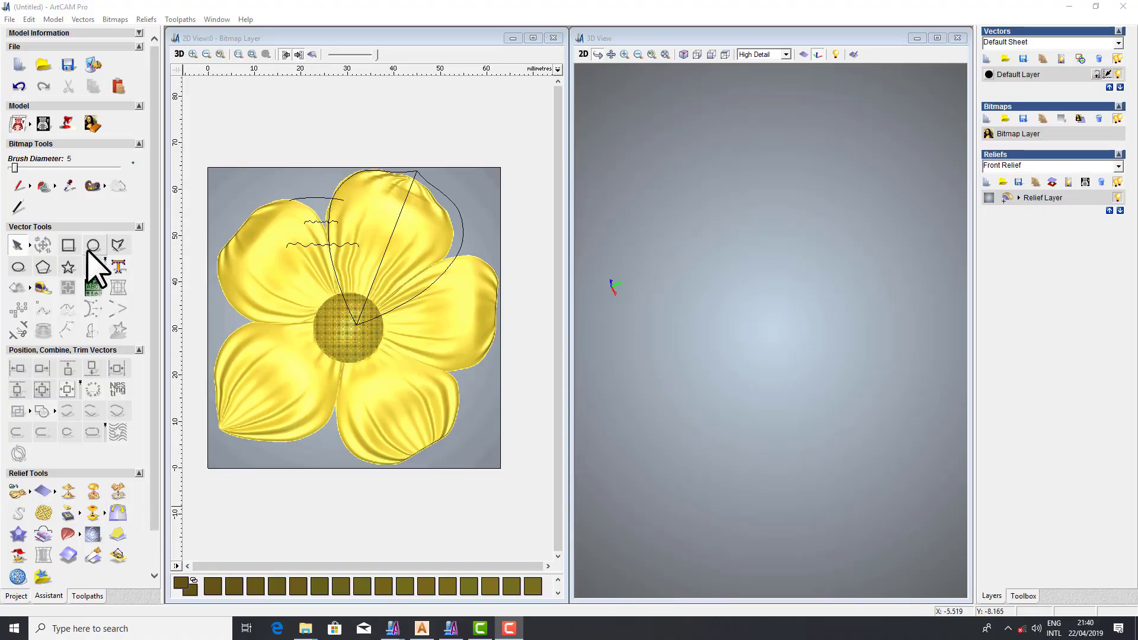
Draw a horizontal polyline from the flower's centre snap point past the right petal, then select it
left_click(118, 246)
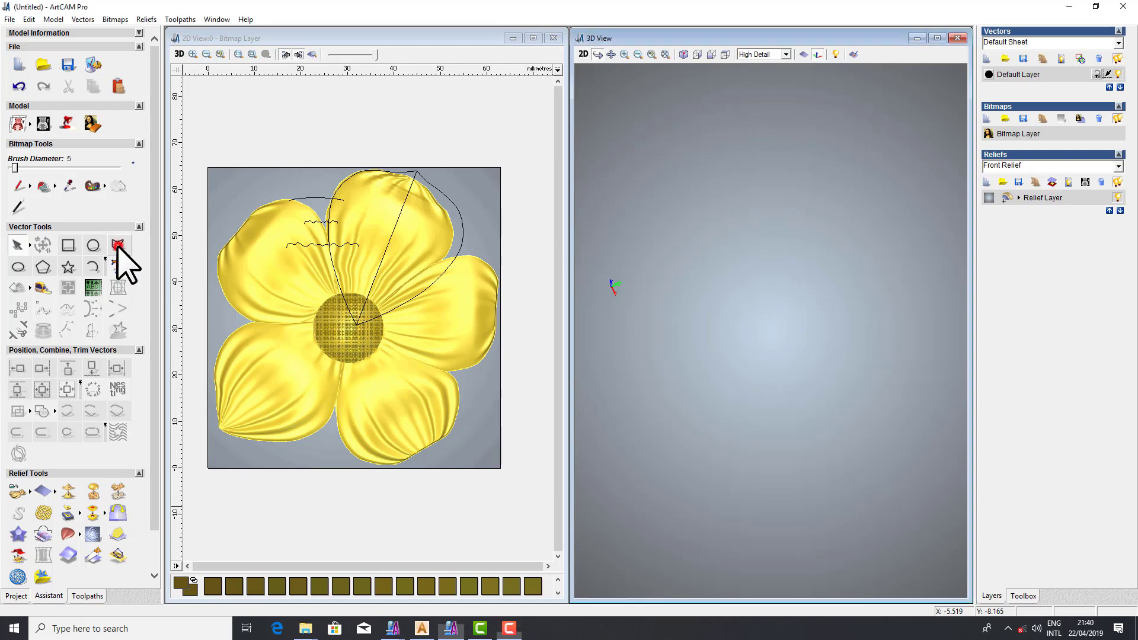
scroll(368, 325, "up", 2)
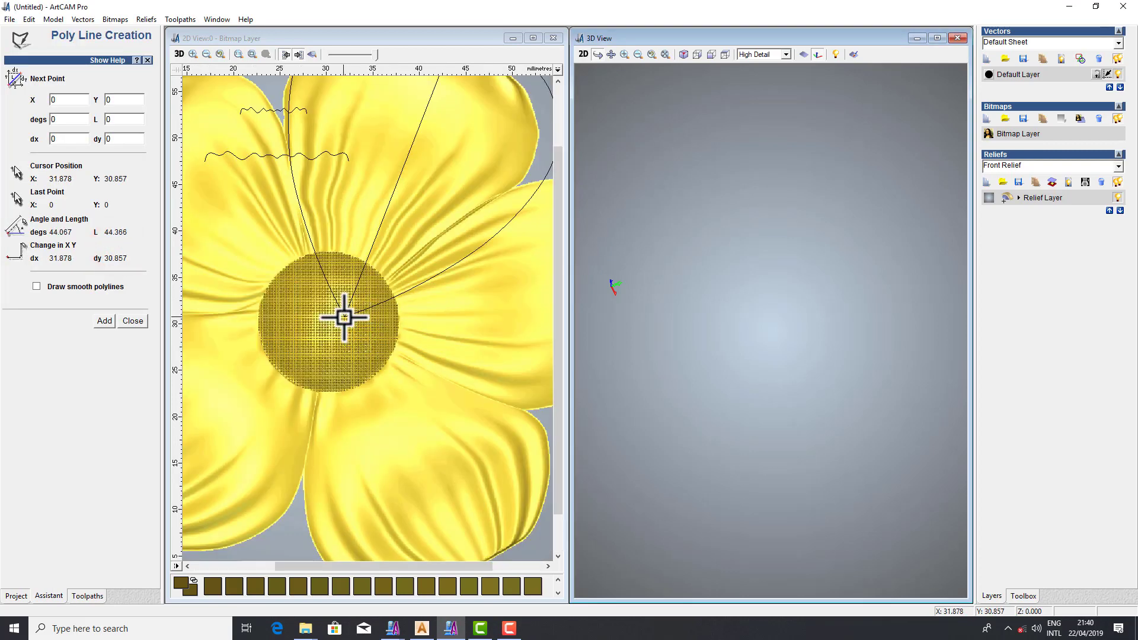
left_click(344, 318)
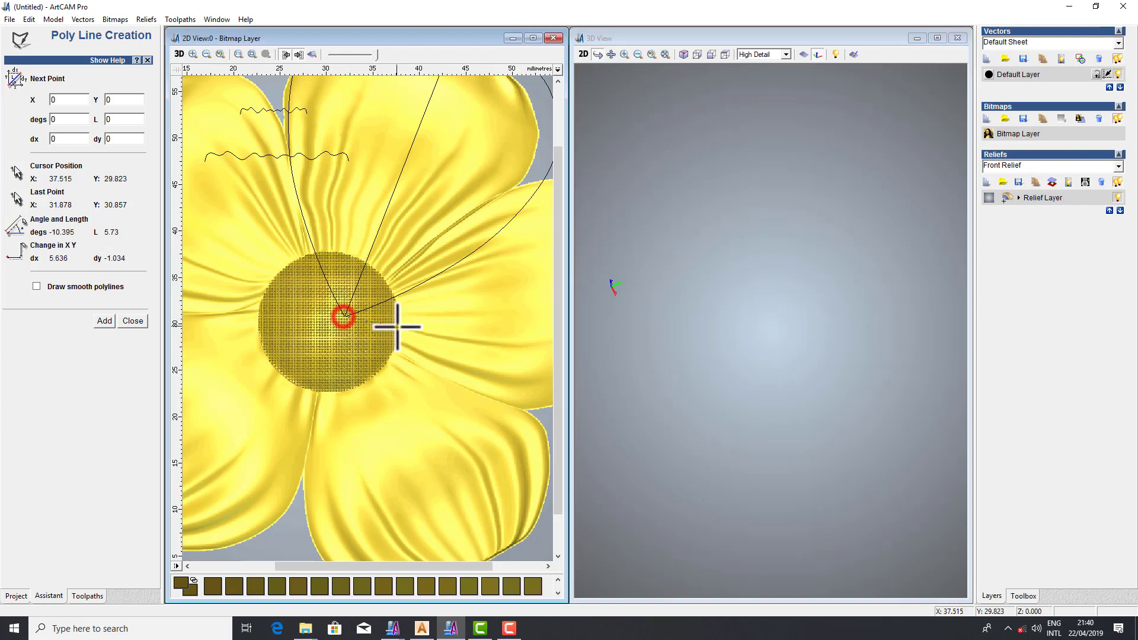
scroll(394, 323, "down", 5)
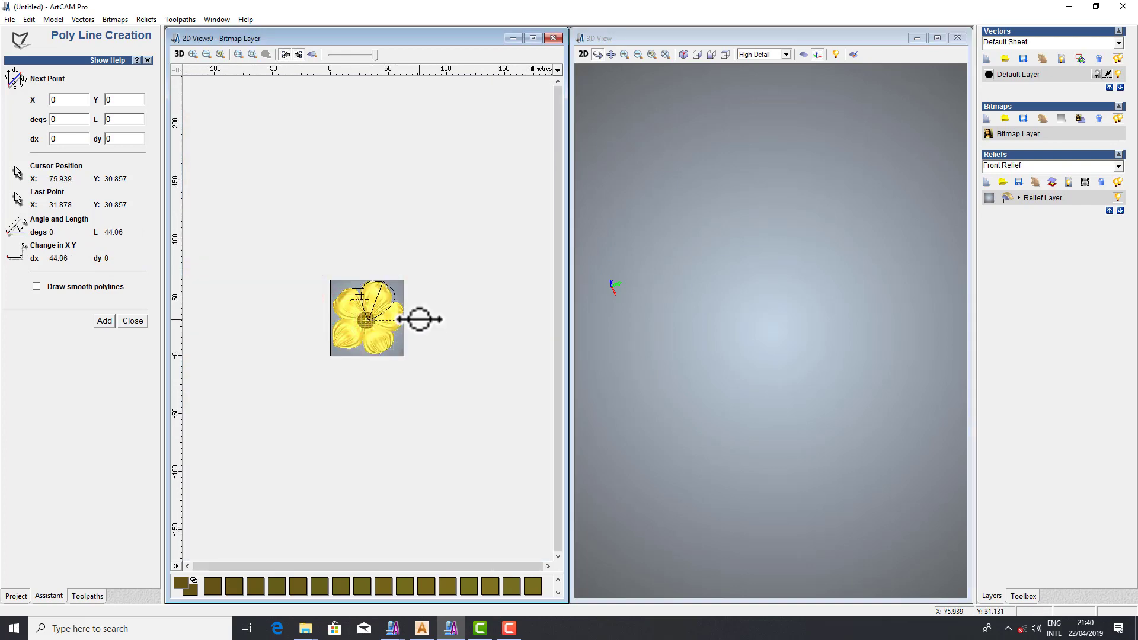
scroll(414, 320, "up", 4)
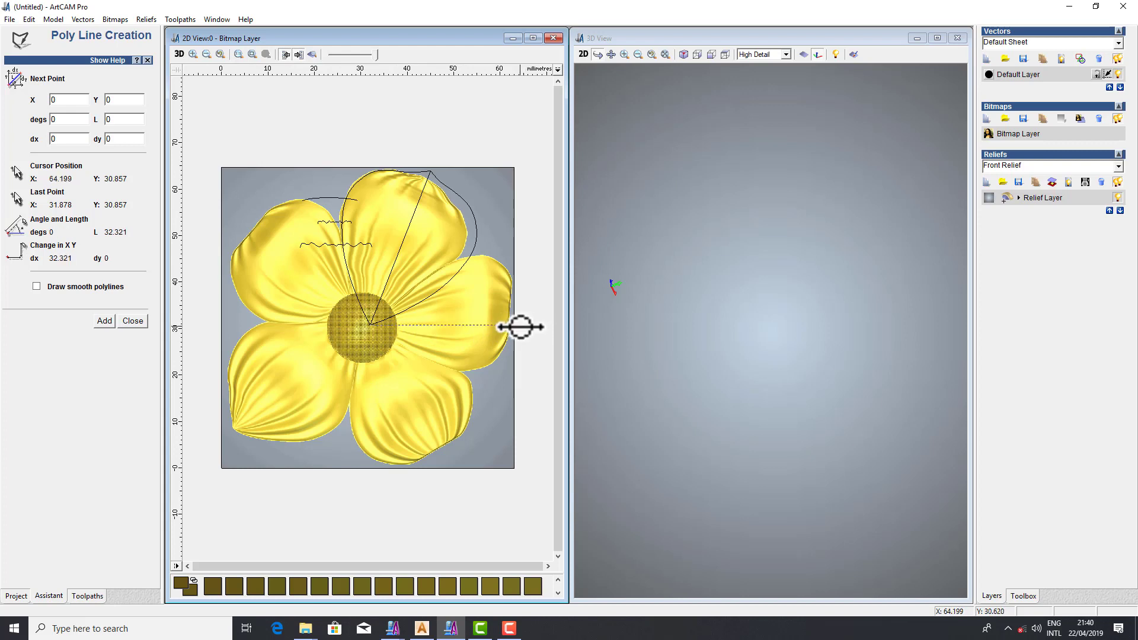
left_click(525, 327)
key("Escape")
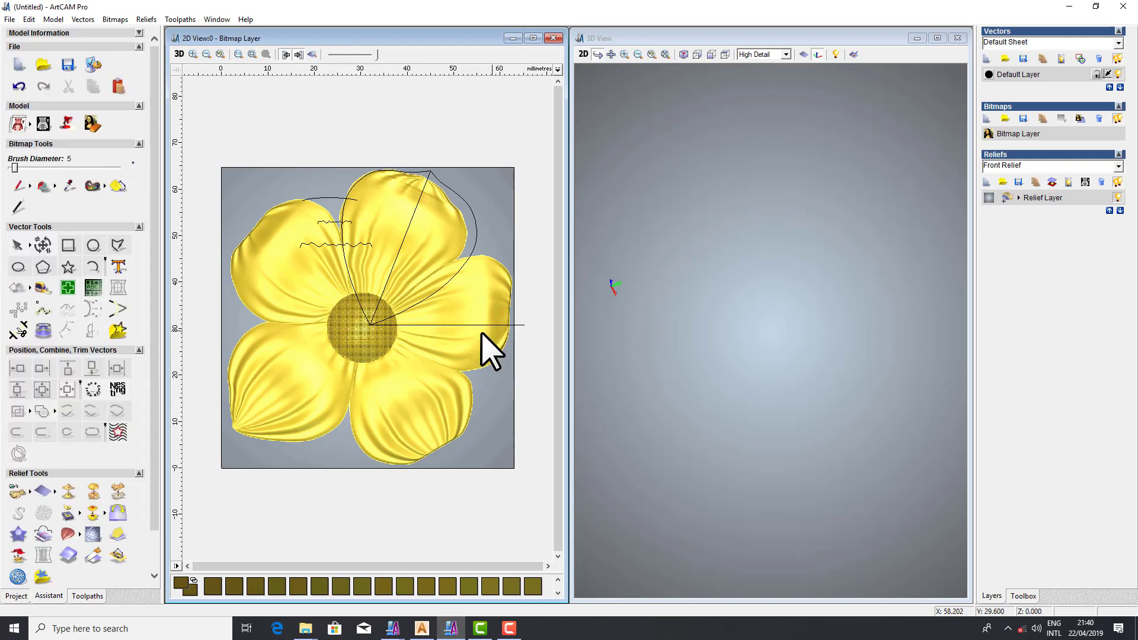
left_click(466, 325)
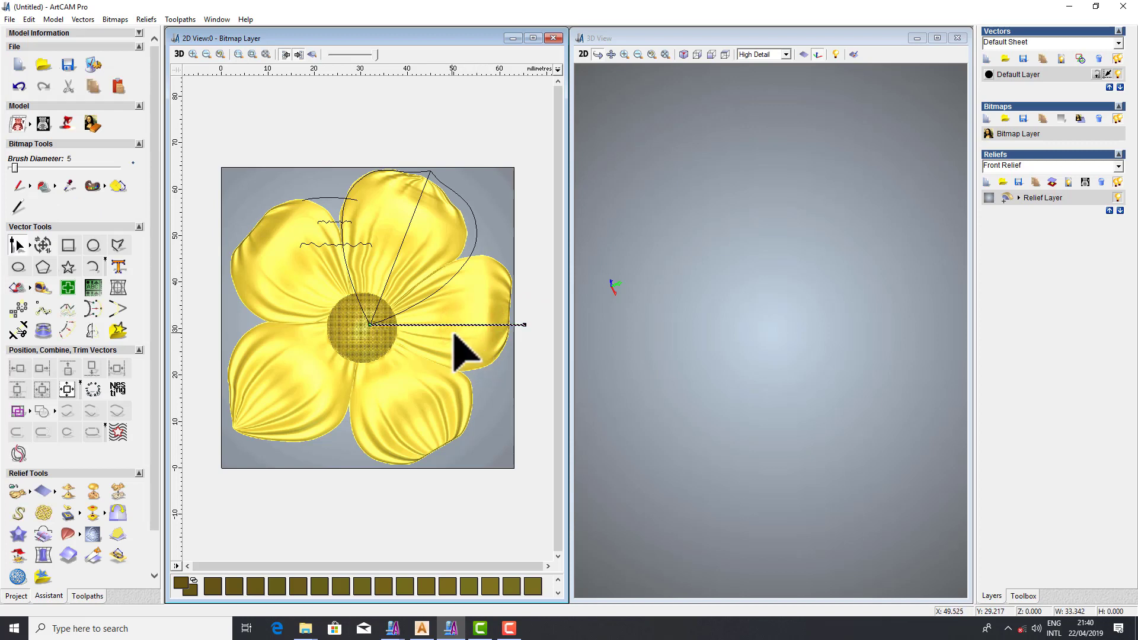
Nudge the line's centre node up and pull its handle up so it arches over the right petal
scroll(422, 325, "up", 5)
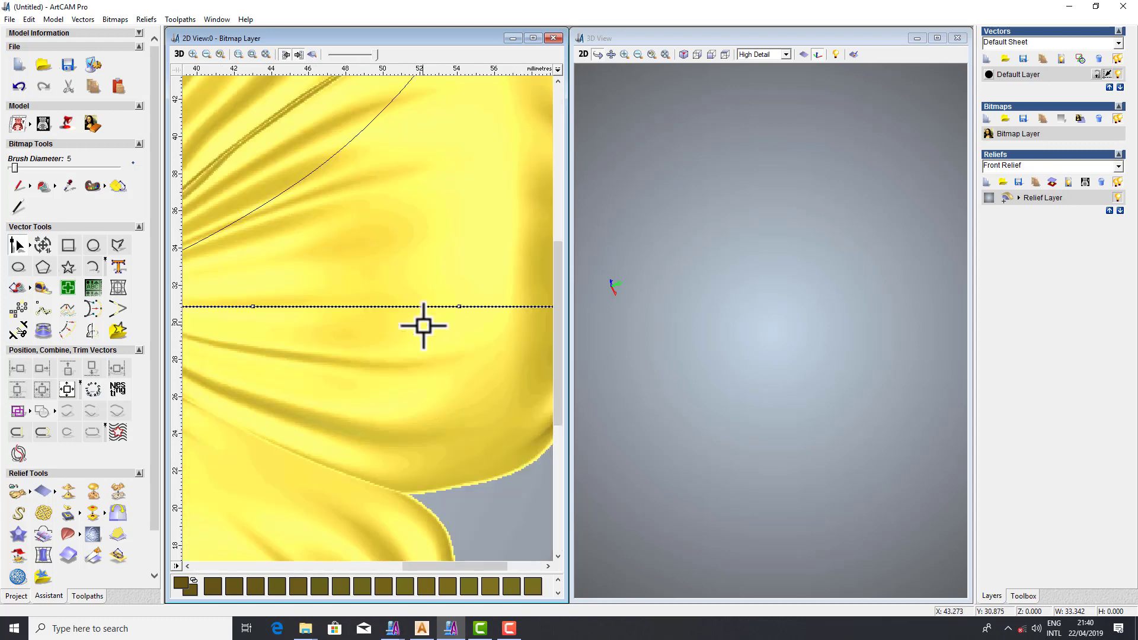
scroll(306, 323, "down", 5)
scroll(346, 311, "up", 2)
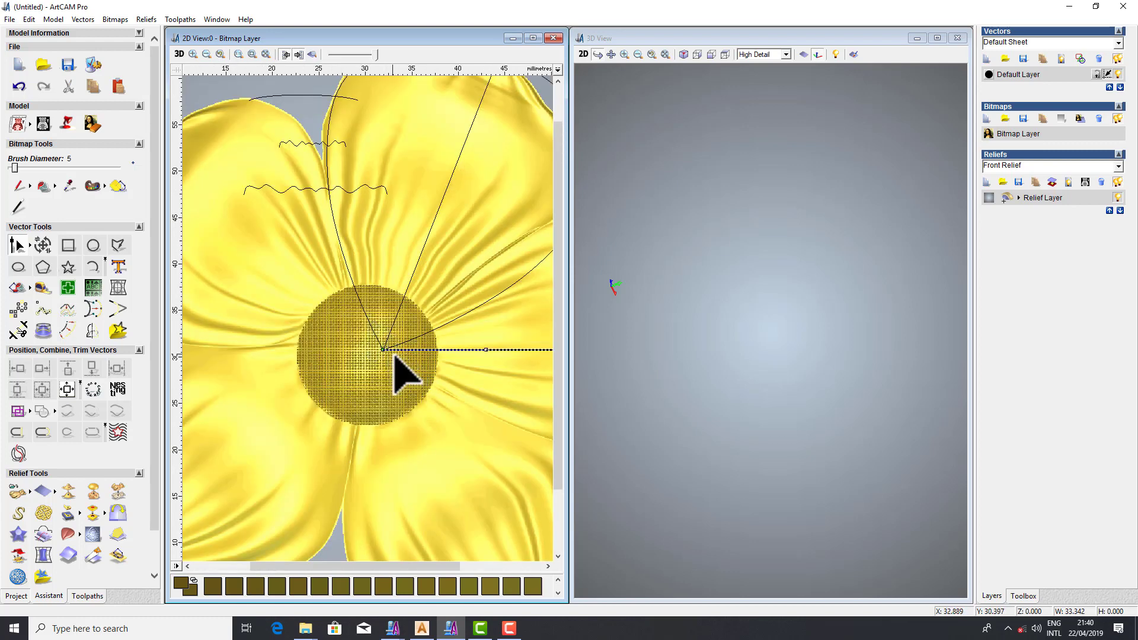
scroll(395, 359, "up", 2)
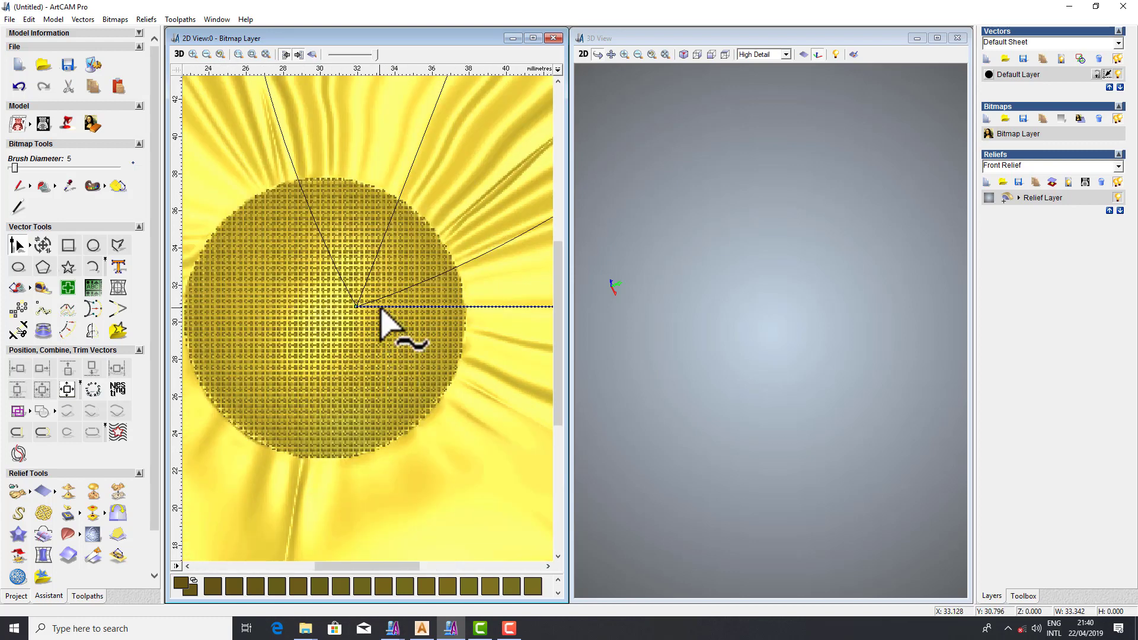
scroll(383, 311, "down", 4)
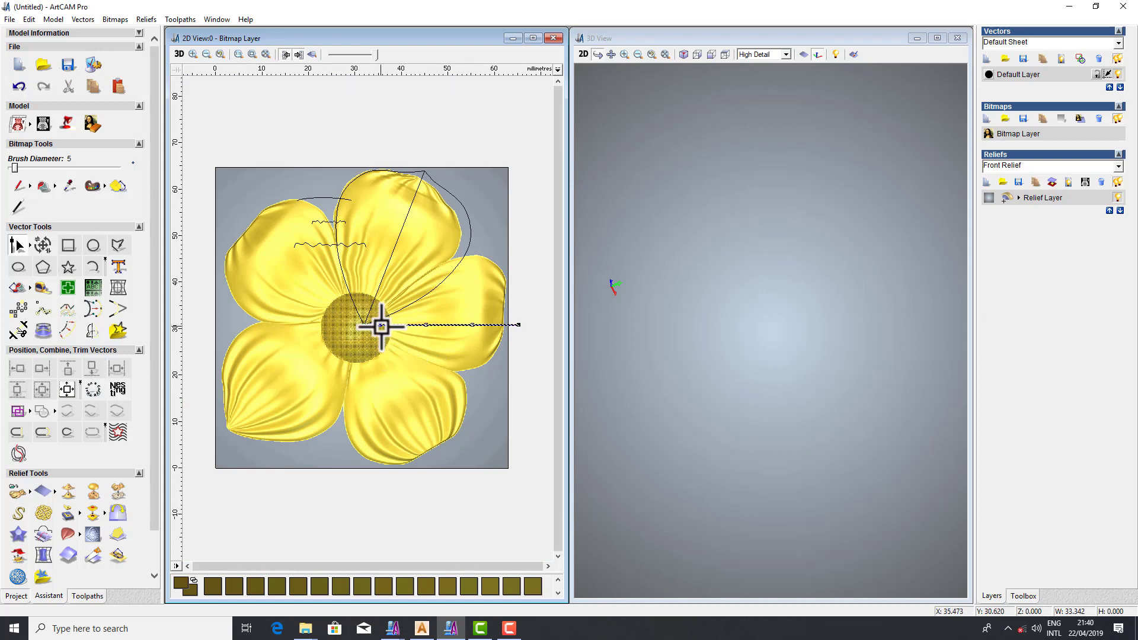
left_click_drag(373, 325, 363, 310)
scroll(415, 347, "up", 3)
scroll(450, 353, "down", 3)
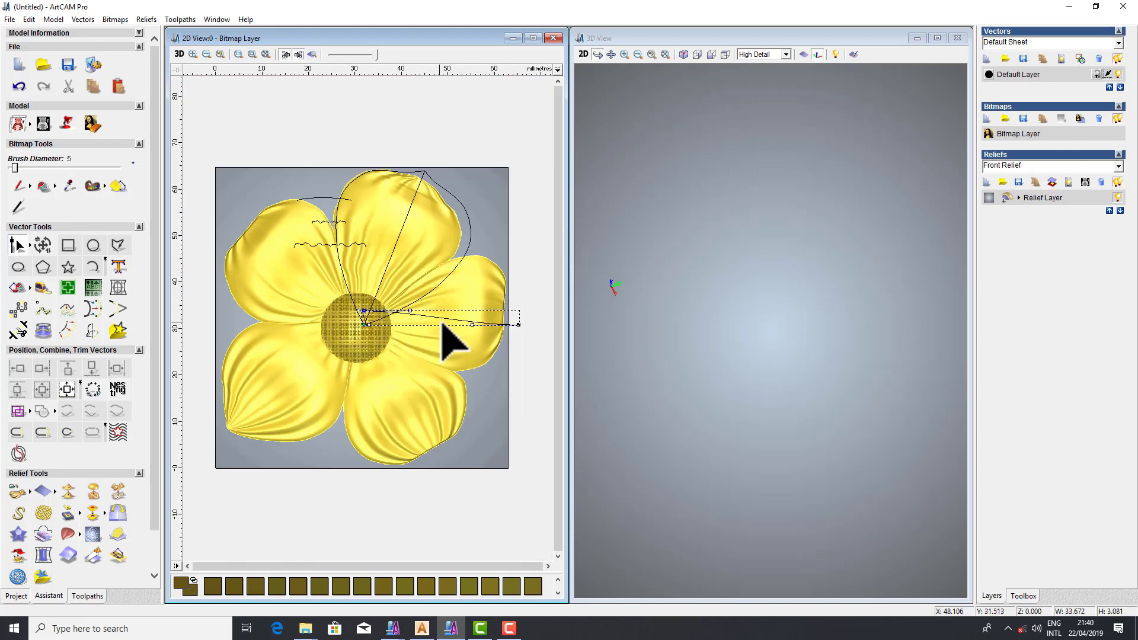
left_click_drag(472, 324, 479, 263)
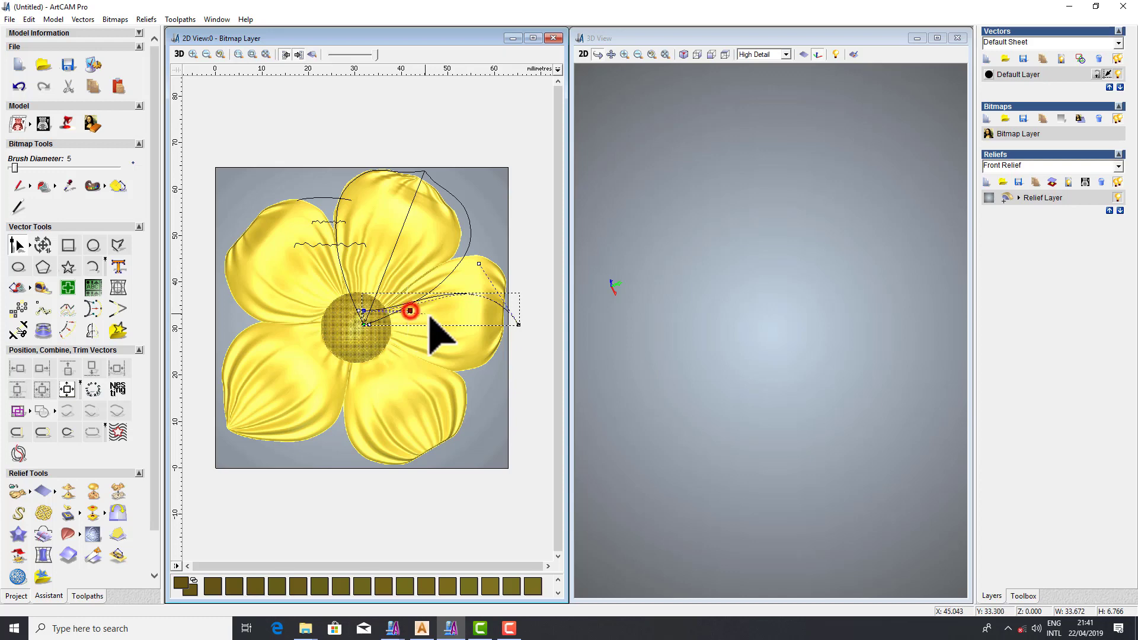
scroll(441, 335, "up", 1)
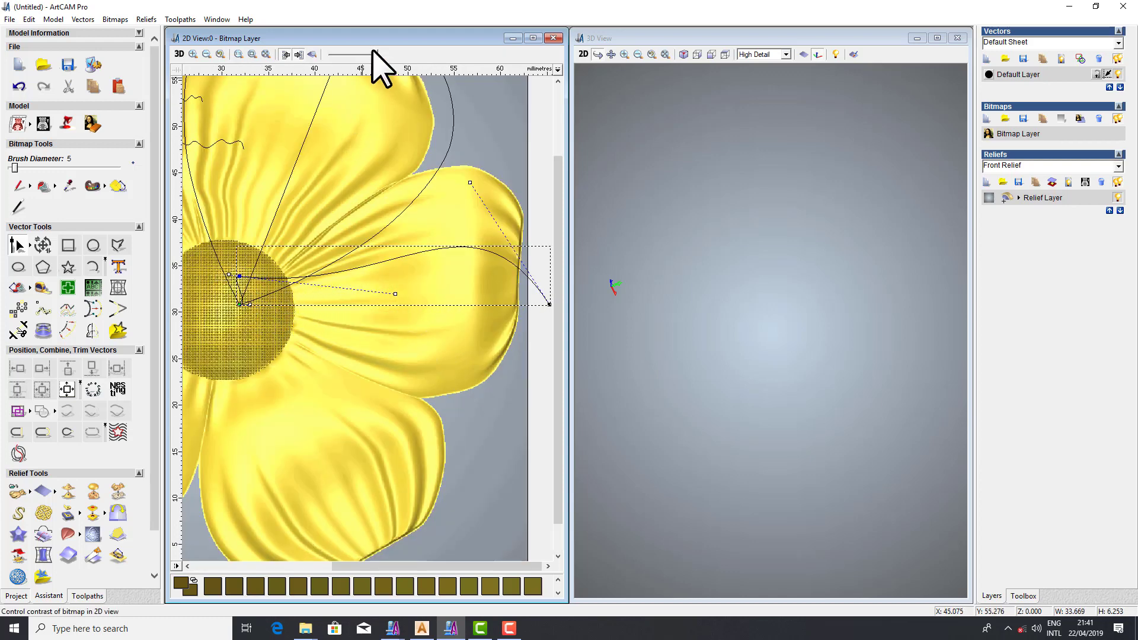
Fade the background bitmap and reselect the profile curve for editing
left_click_drag(375, 53, 350, 53)
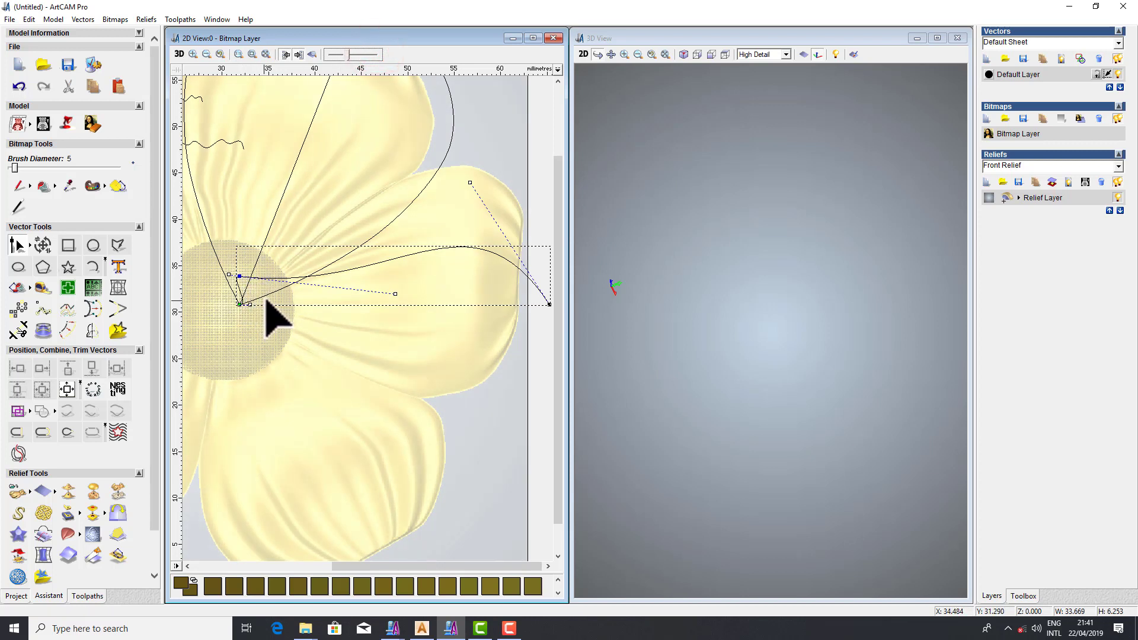
left_click(266, 284)
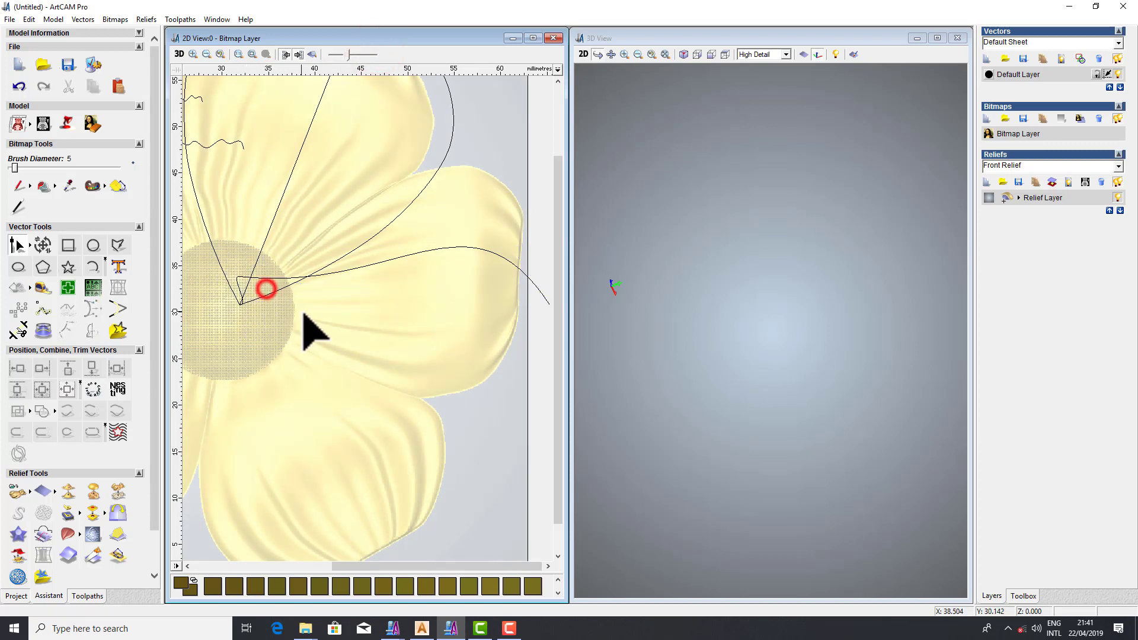
left_click(264, 277)
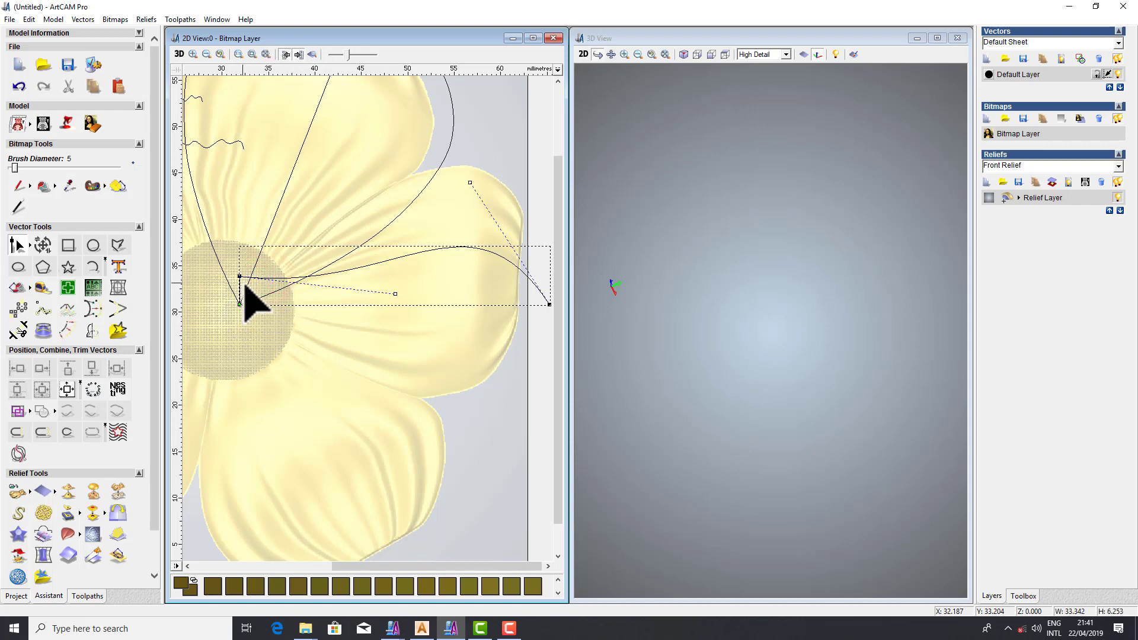
scroll(244, 281, "down", 3)
scroll(479, 318, "up", 3)
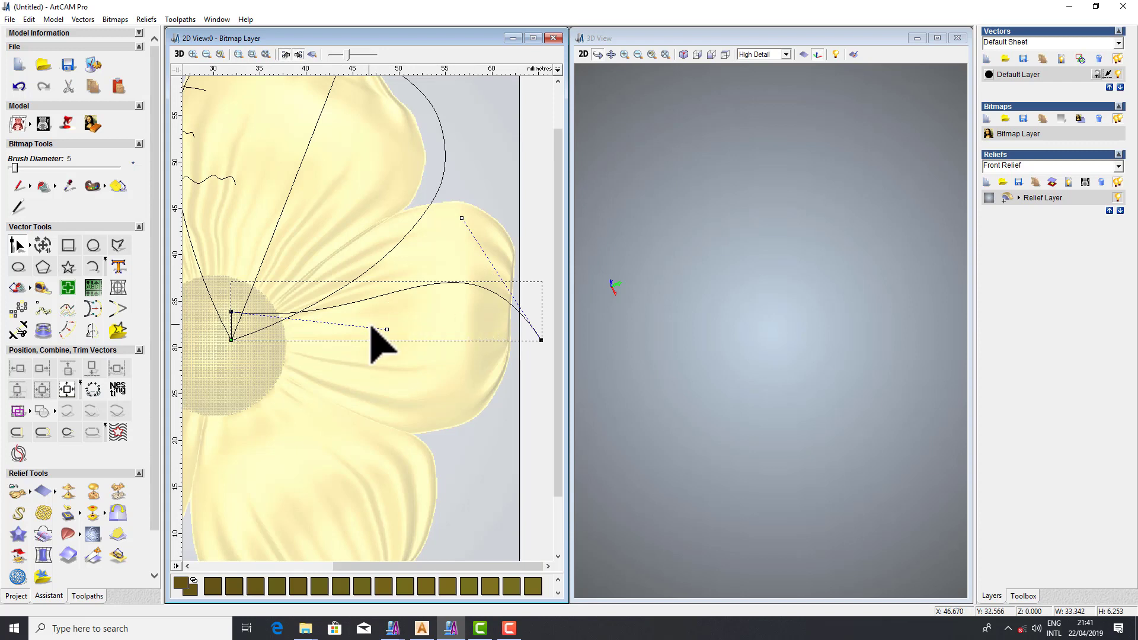
Drag the curve's nodes and handles into a lower, gentler arch from the centre, then deselect it
left_click_drag(231, 312, 231, 326)
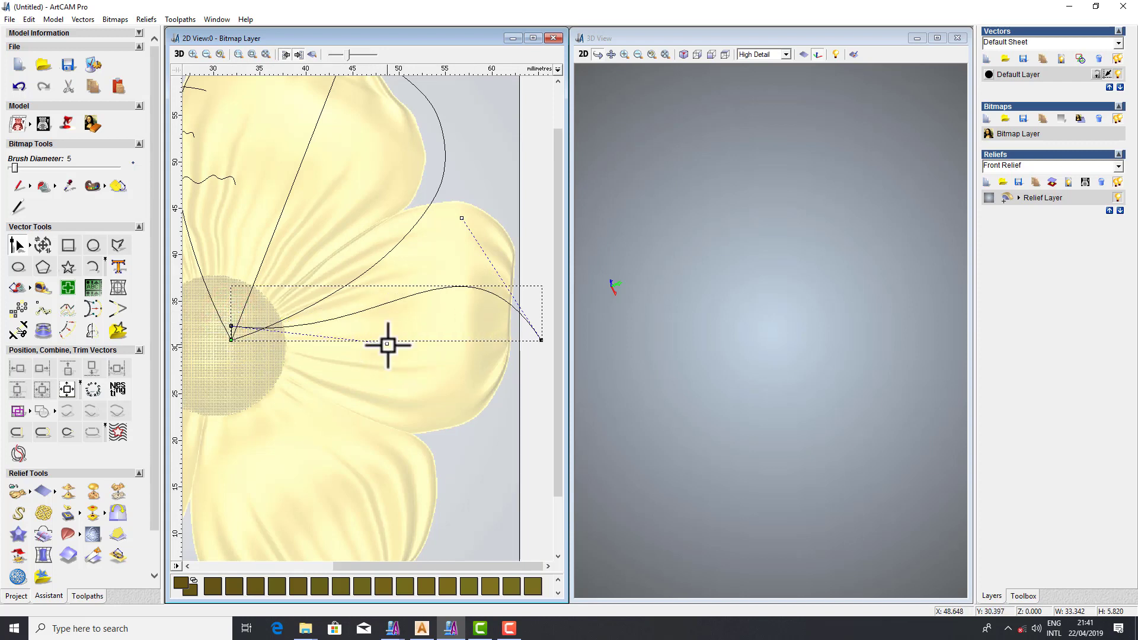
left_click_drag(386, 343, 388, 328)
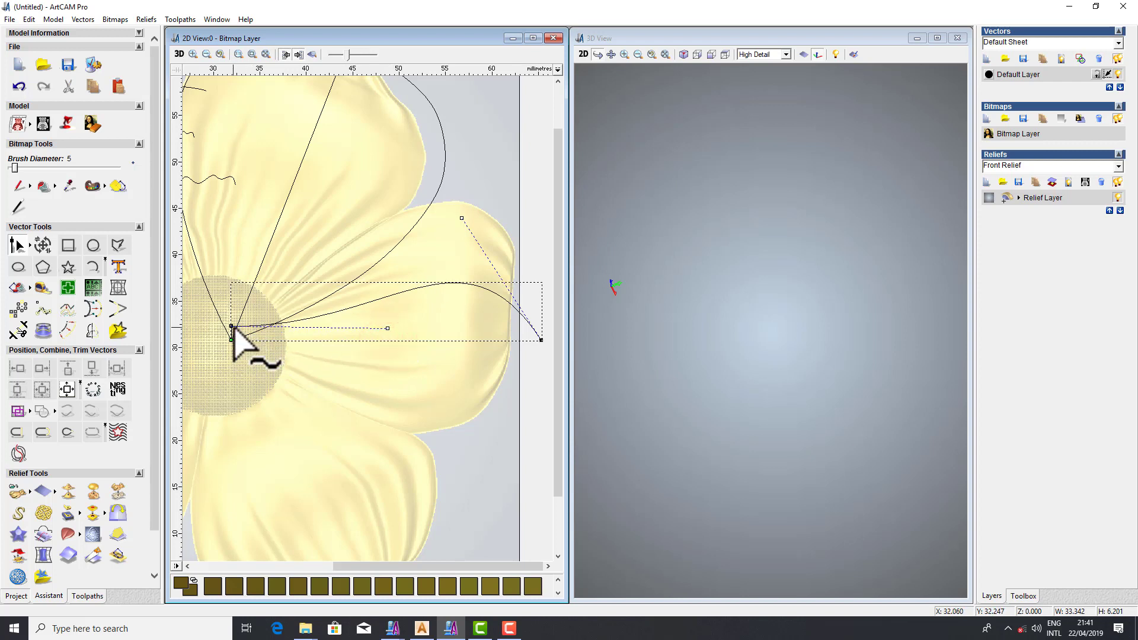
left_click_drag(232, 325, 231, 338)
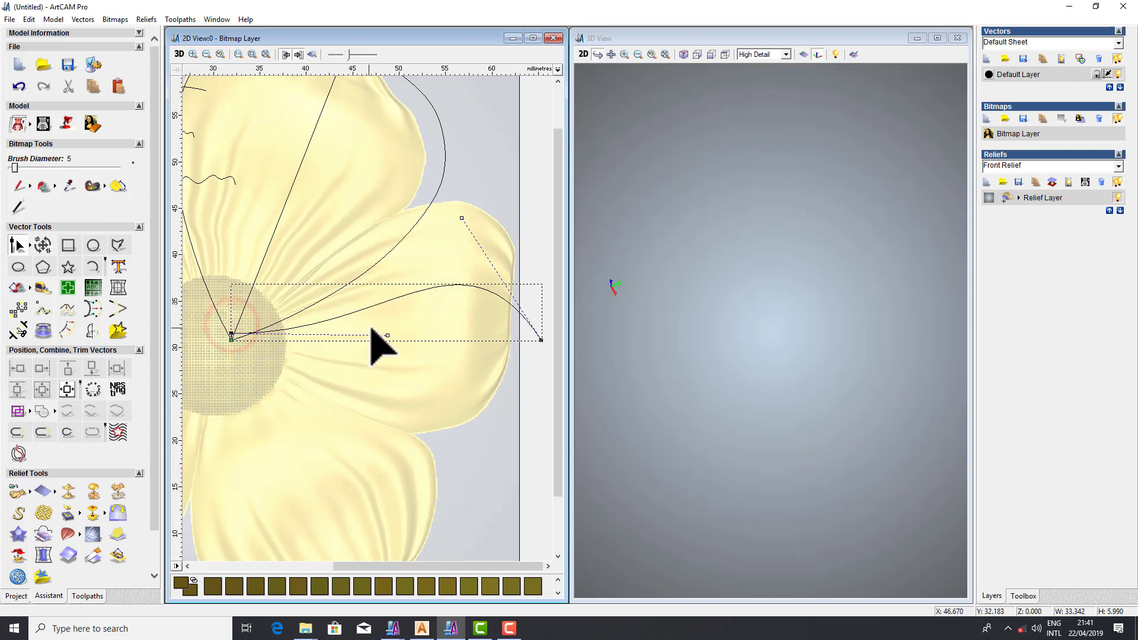
scroll(427, 320, "down", 2)
left_click_drag(482, 264, 457, 291)
scroll(492, 336, "up", 2)
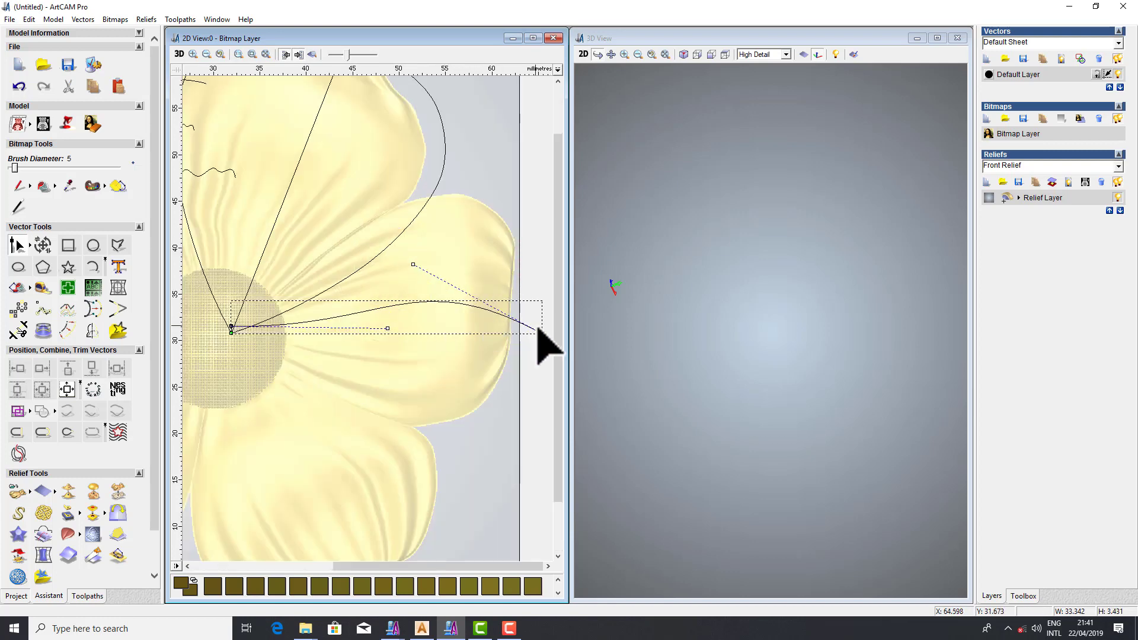
left_click(418, 364)
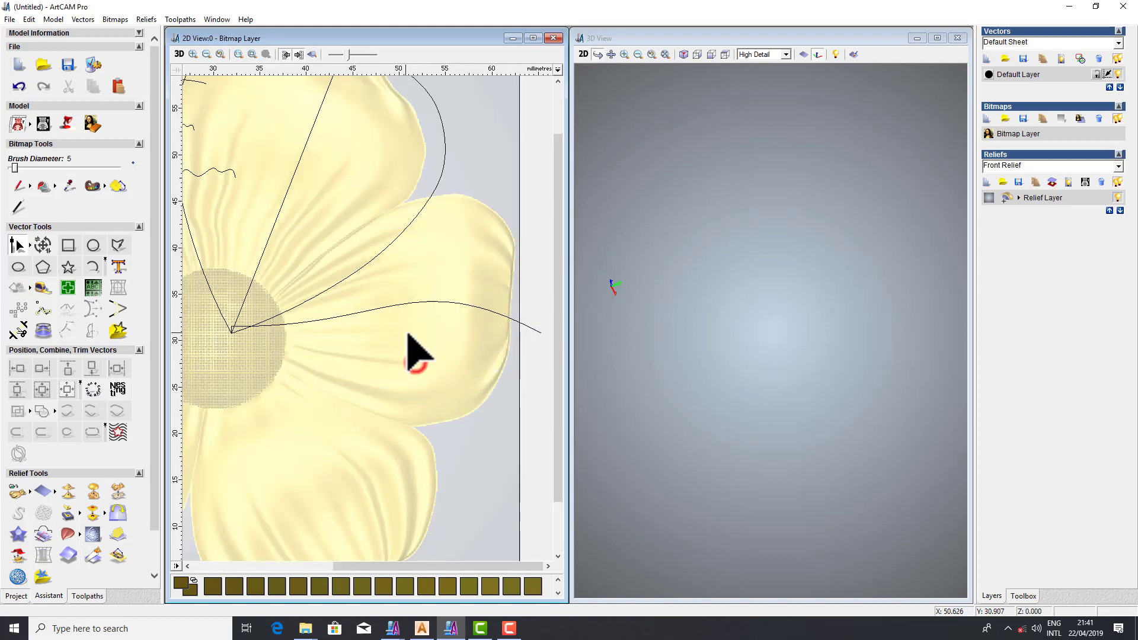
left_click(413, 303)
scroll(442, 351, "down", 3)
left_click(414, 332)
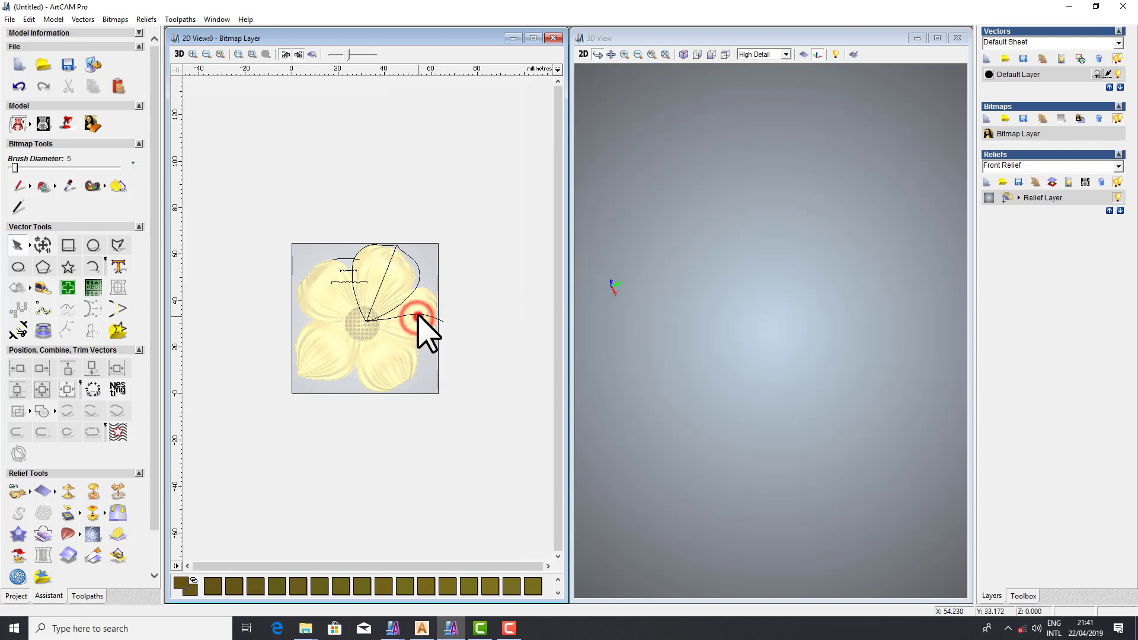
Spin the centre profile curve through 360 degrees with Add to form a shallow dome
left_click(392, 317)
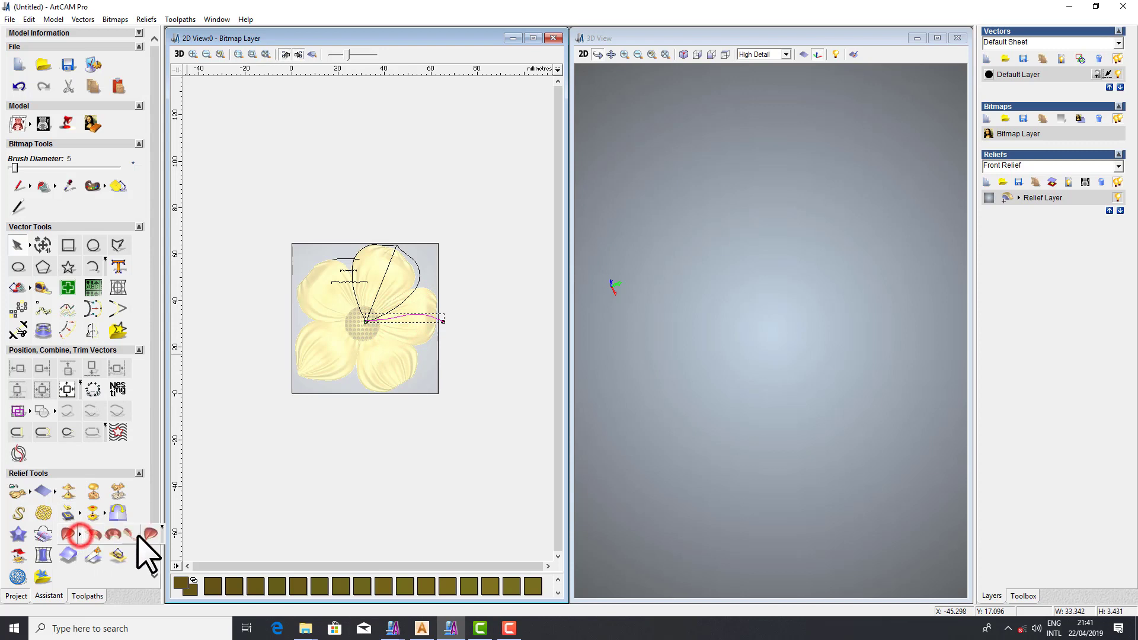
left_click(116, 534)
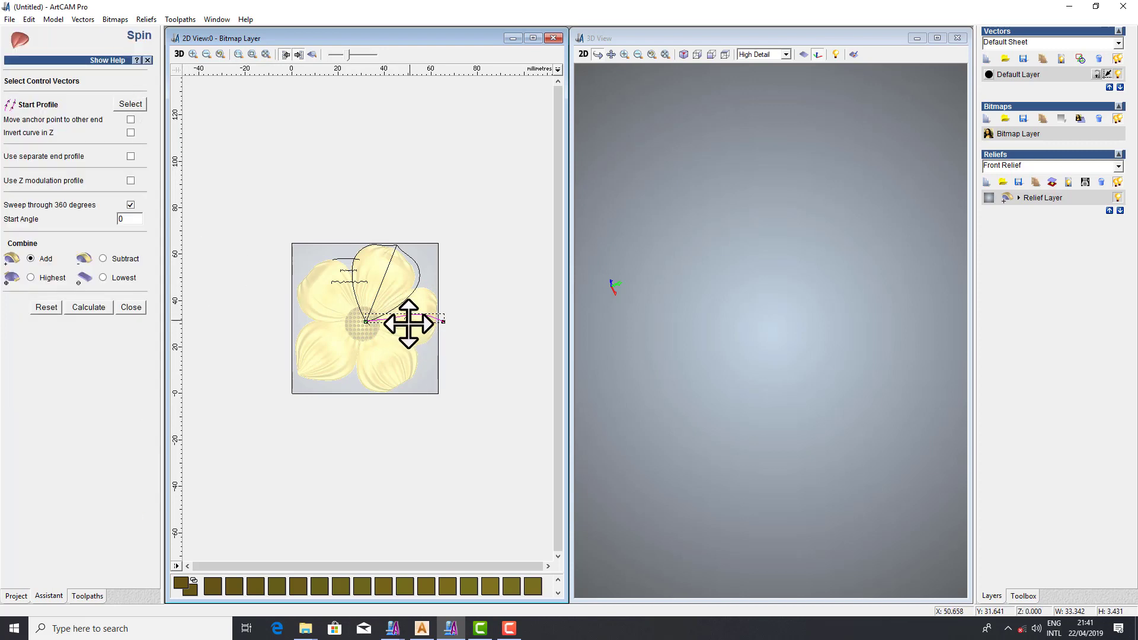
left_click(93, 308)
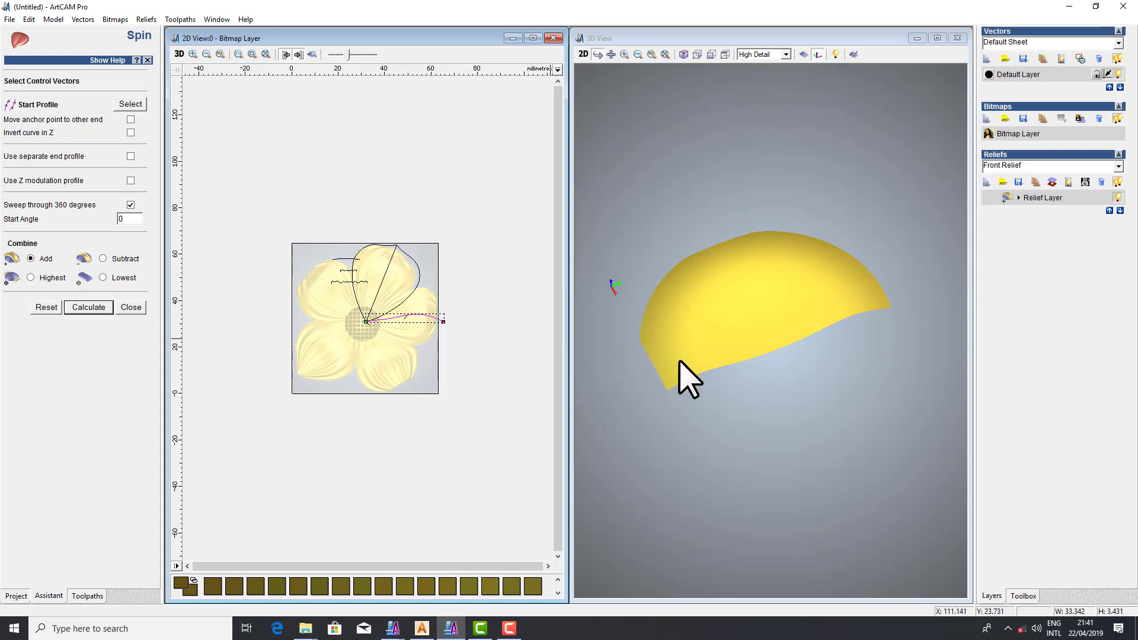
mouse_move(680, 362)
left_mouse_down()
mouse_move(766, 386)
mouse_move(757, 371)
mouse_move(777, 274)
mouse_move(784, 391)
mouse_move(803, 326)
mouse_move(828, 381)
left_mouse_up()
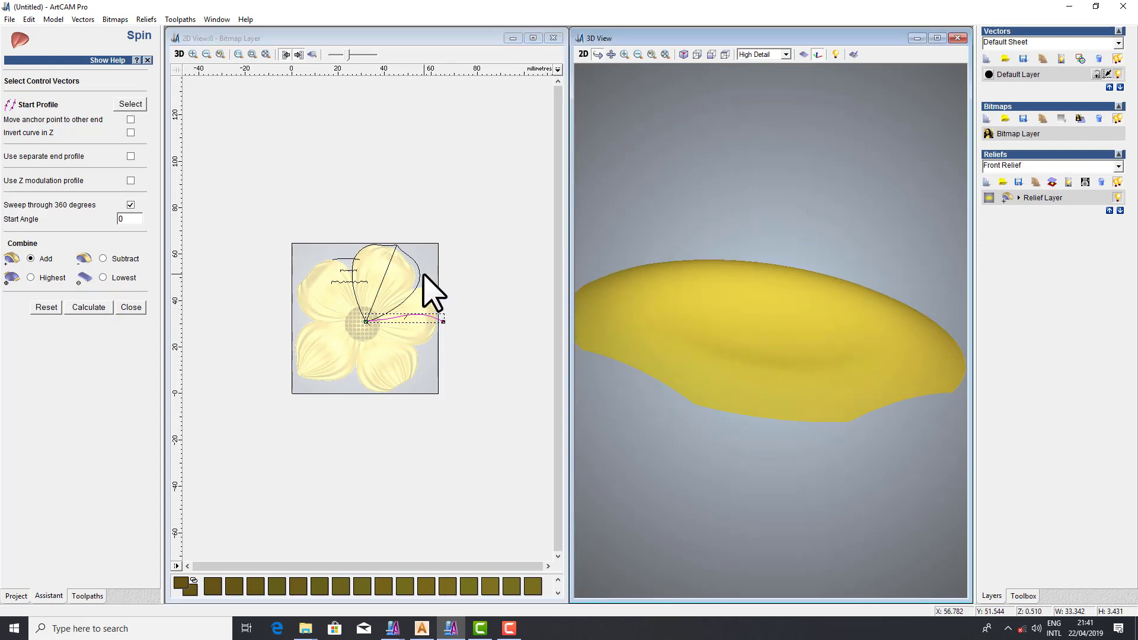
scroll(422, 297, "up", 2)
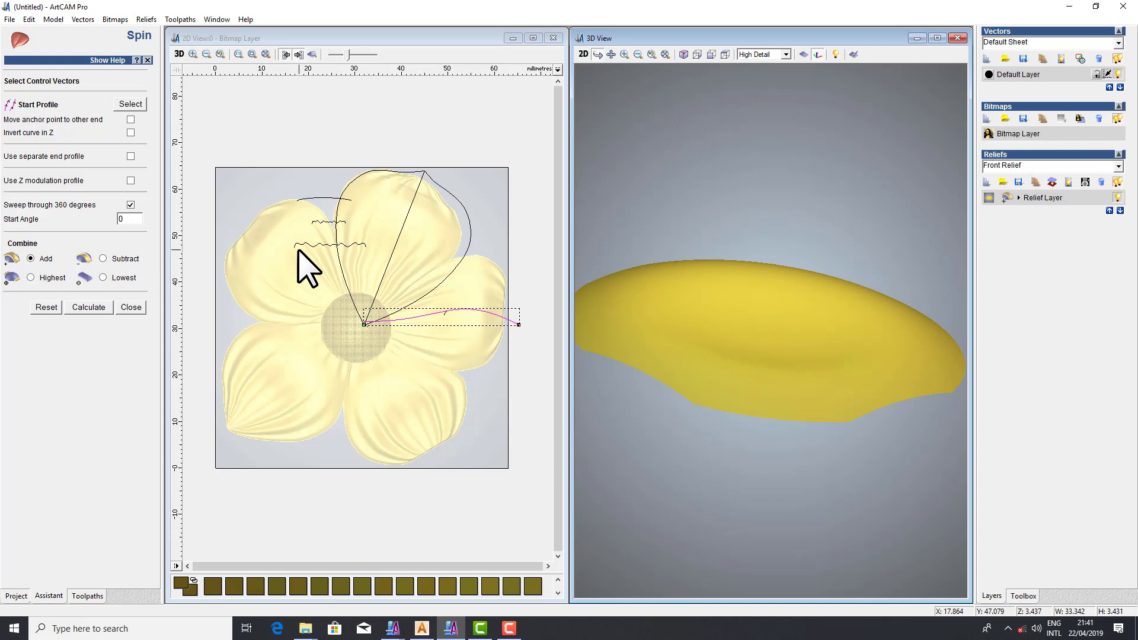
Close Spin and drag a copy of the wavy line above the top petal
left_click(130, 307)
left_click(343, 245)
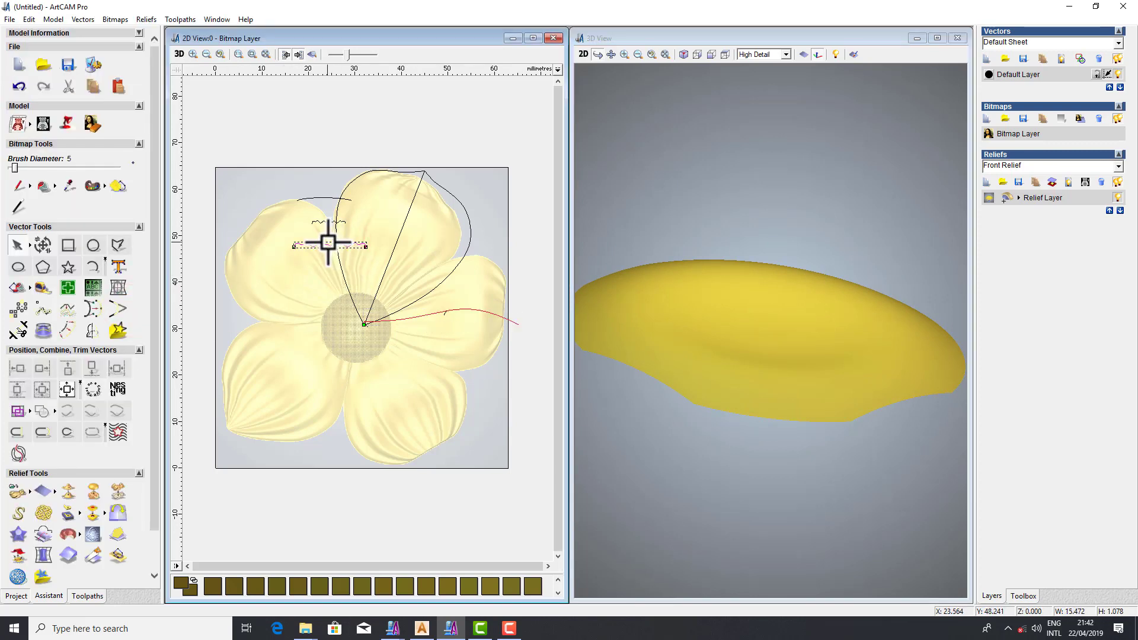
left_click_drag(328, 242, 322, 186, "ctrl")
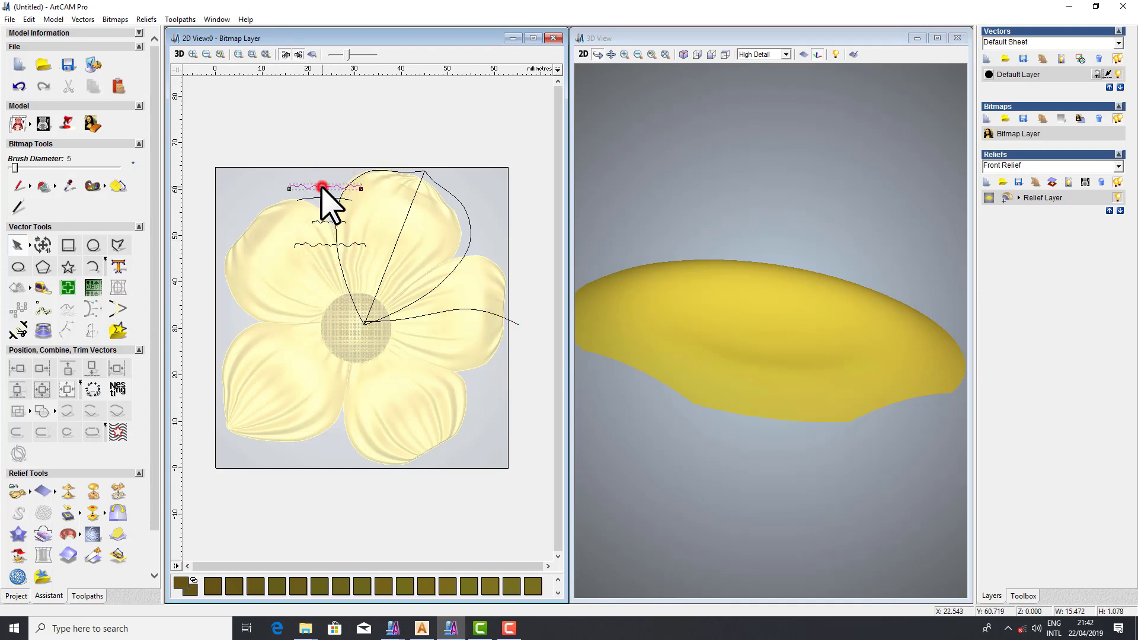
Unlink width and height and resize the copy to 15.472 × 1.078 mm
double_click(322, 187)
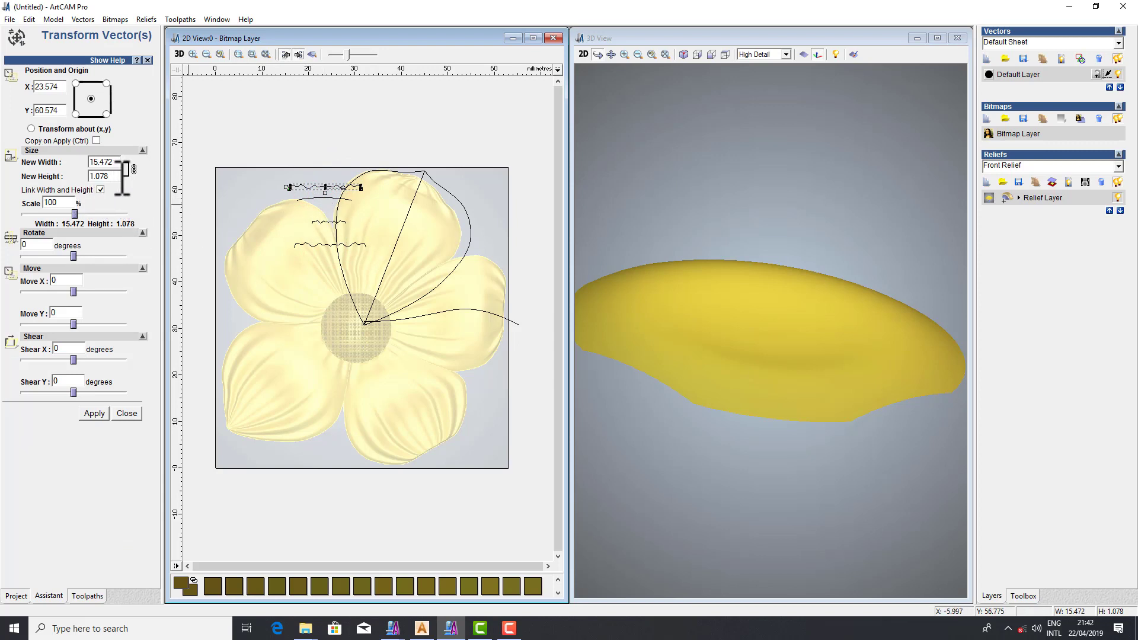
left_click(101, 190)
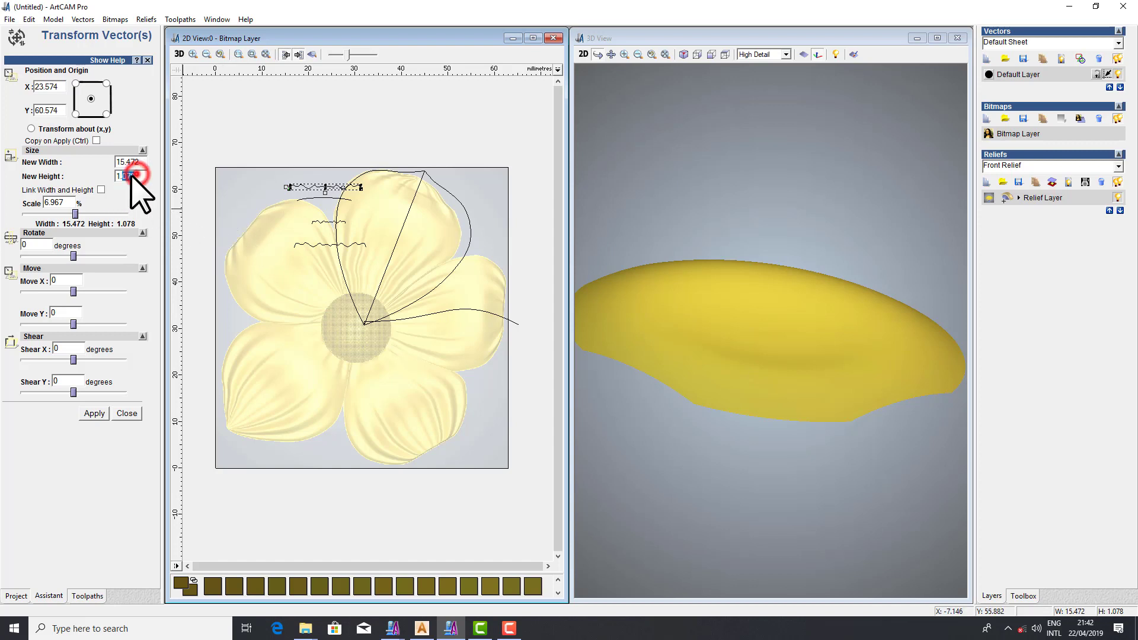
mouse_move(132, 175)
left_mouse_down()
mouse_move(132, 188)
mouse_move(136, 173)
mouse_move(107, 173)
left_mouse_up()
left_click(93, 414)
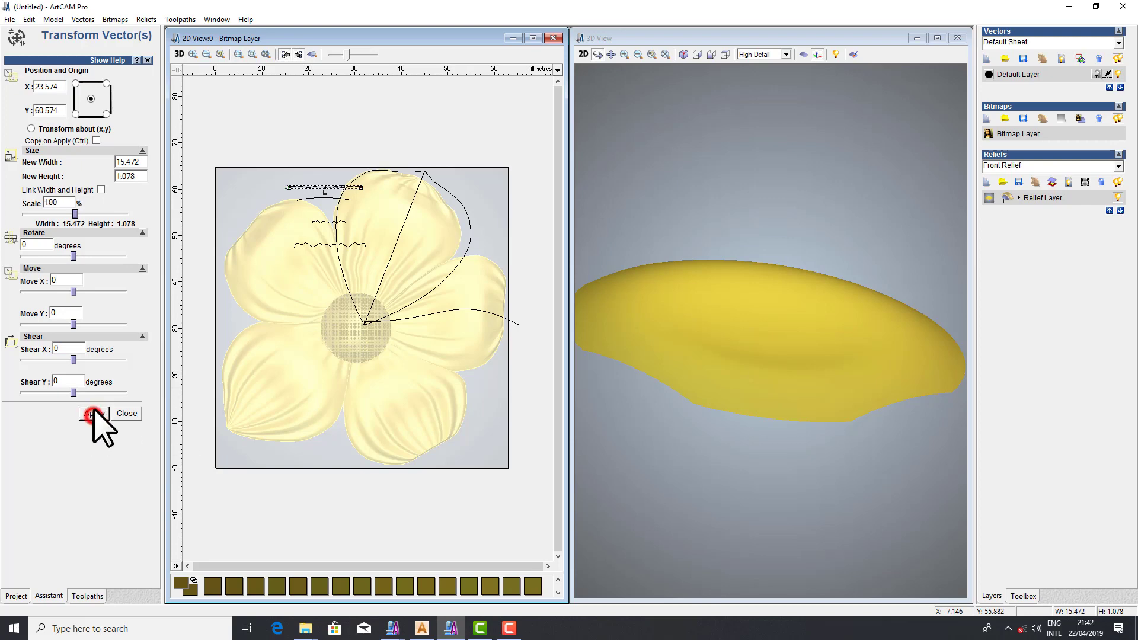
left_click(273, 193)
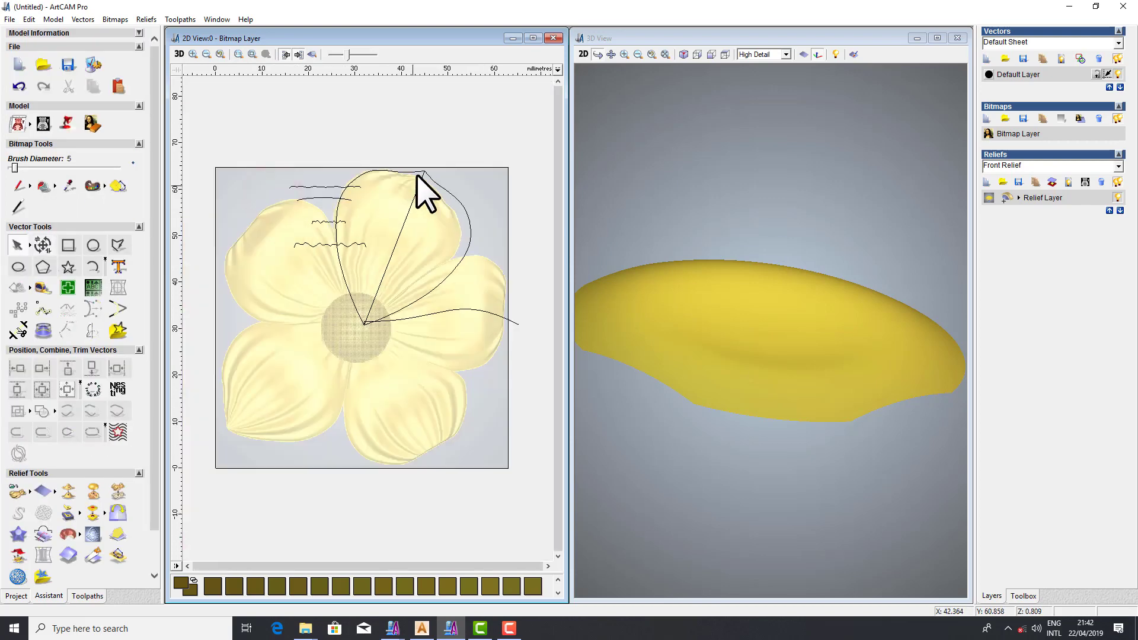
Use both petal edges as Two Rail Sweep rails and add the two wavy lines as cross sections
left_click(450, 194)
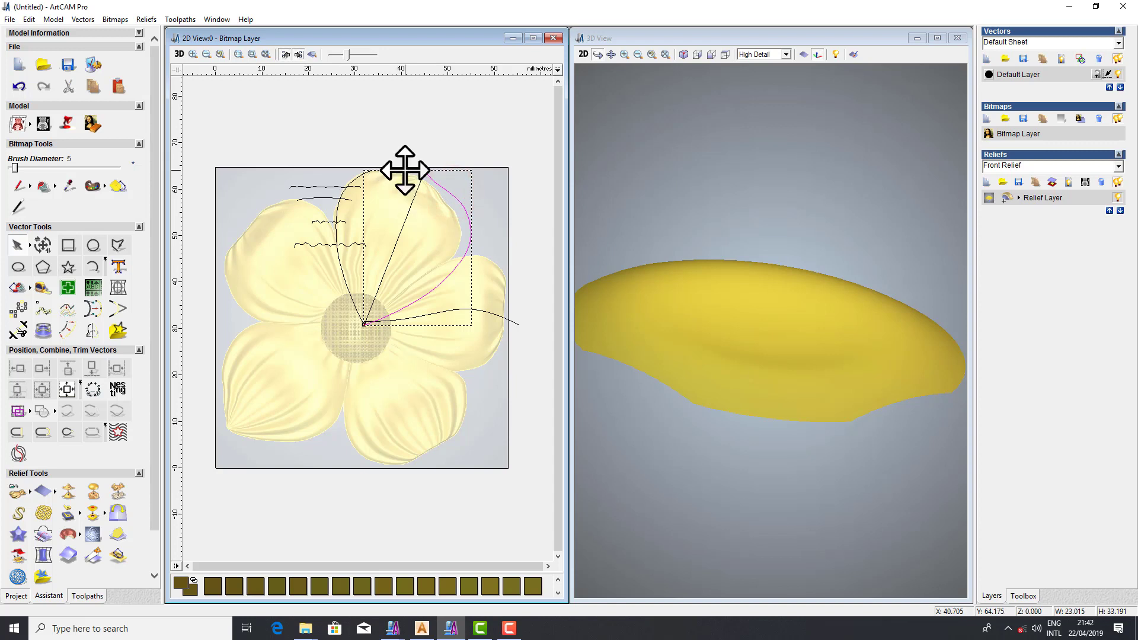
left_click(405, 171, "shift")
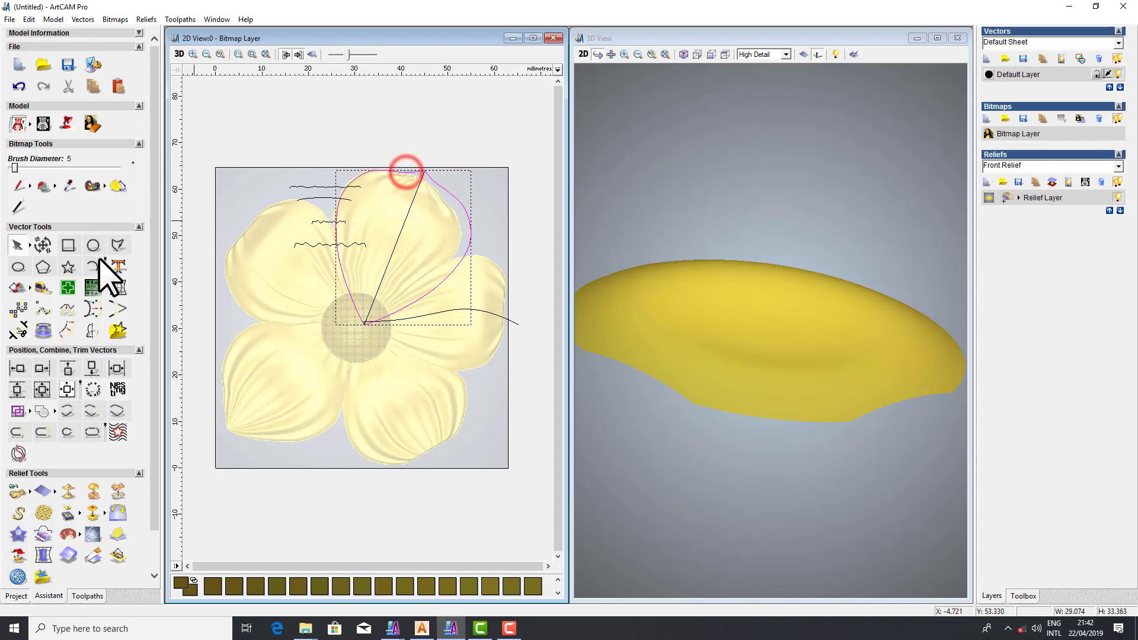
left_click(69, 534)
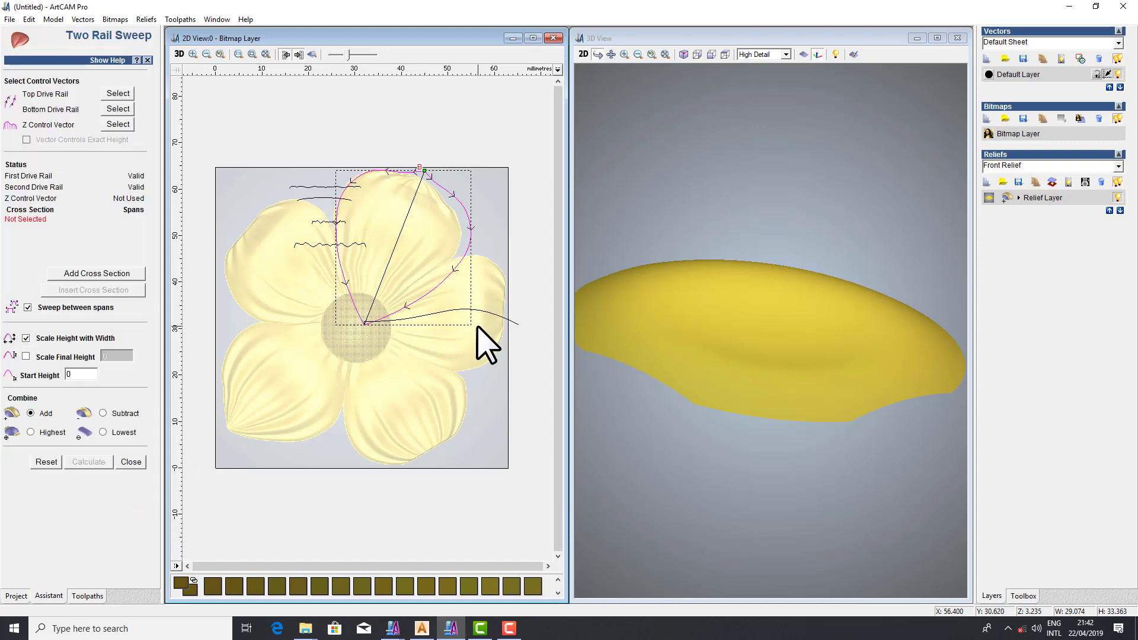
left_click(318, 244)
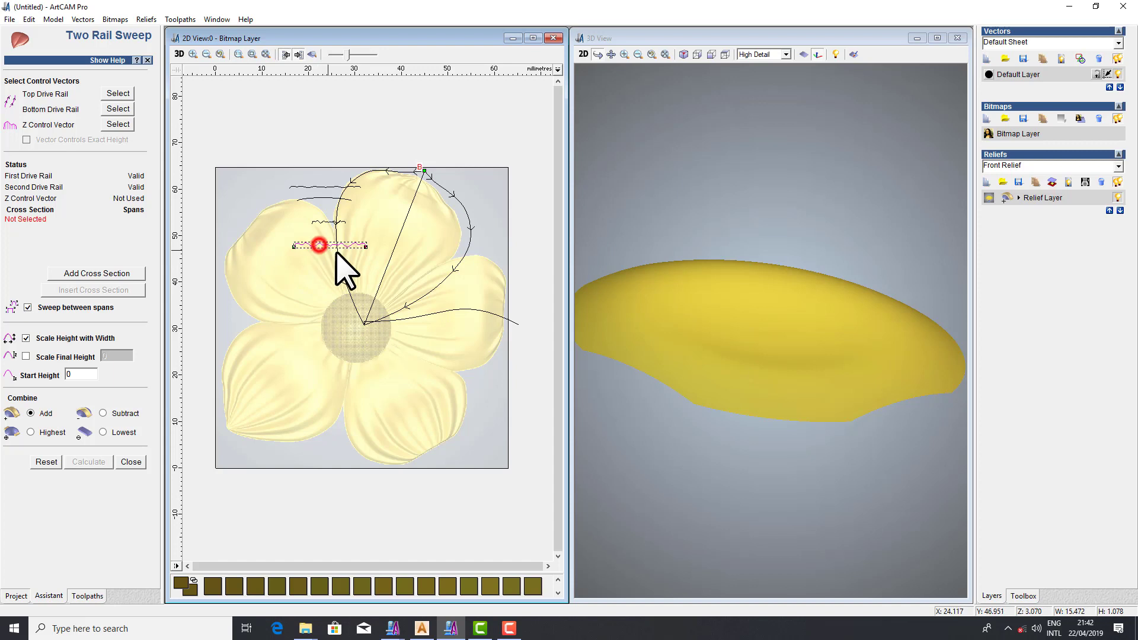
left_click(111, 274)
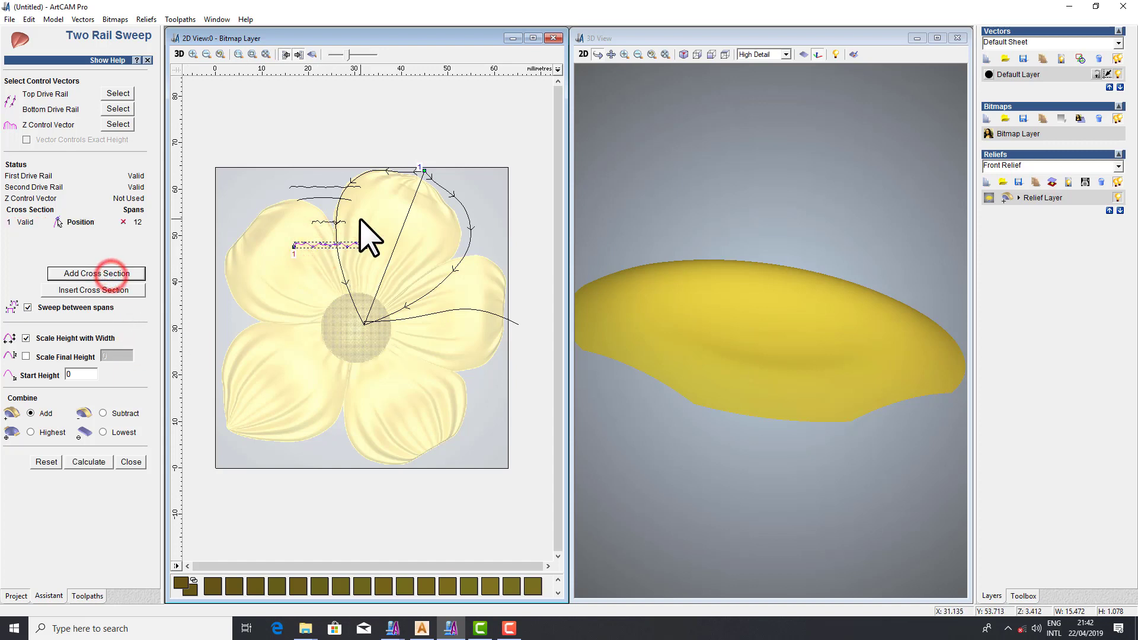
left_click(319, 188)
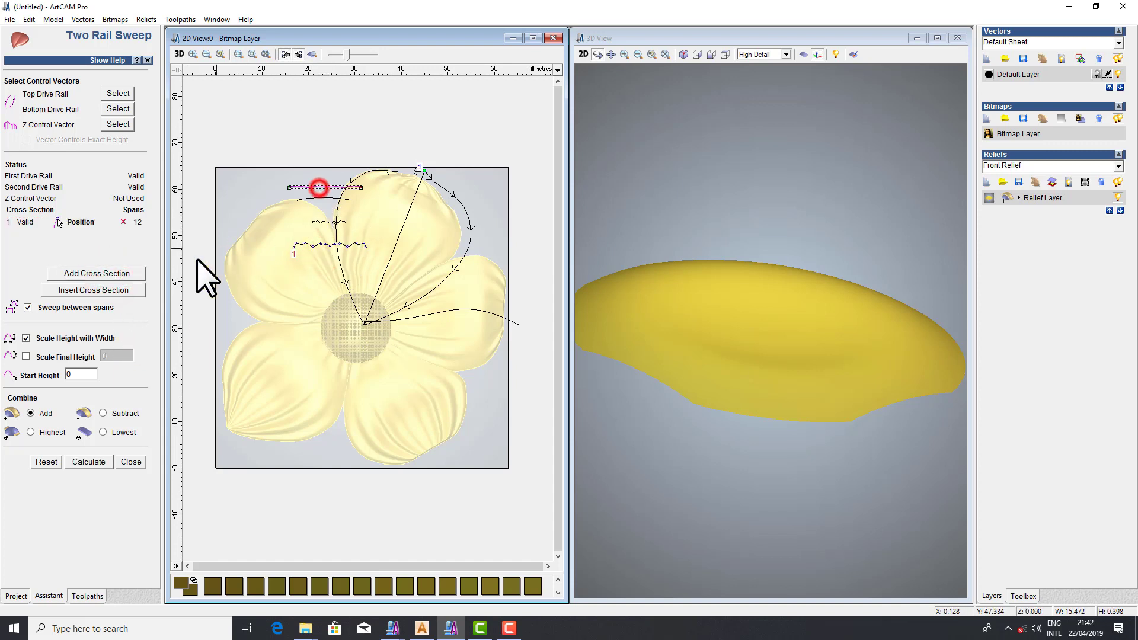
left_click(121, 290)
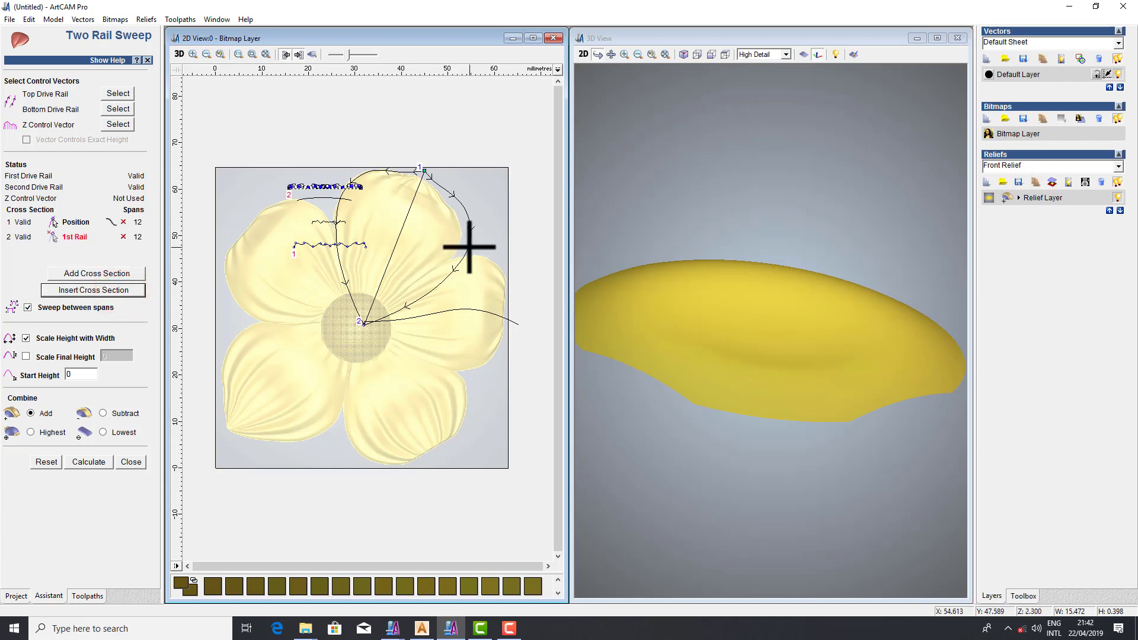
Set cross section 2's points on both rails, add a third section, and calculate the sweep
left_click(469, 246)
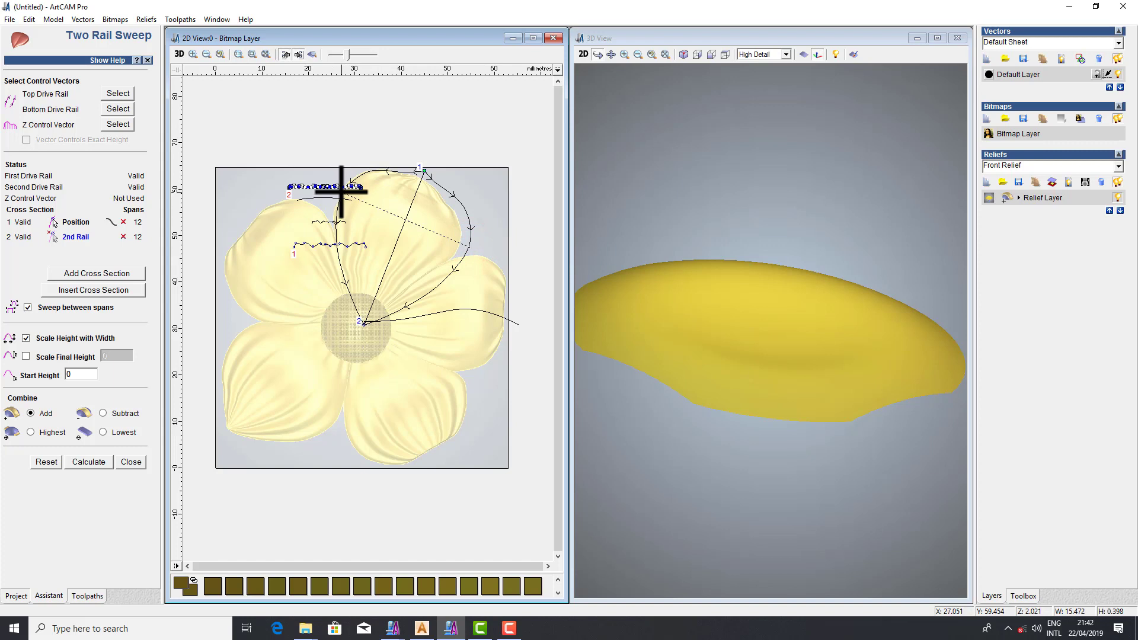
left_click(341, 192)
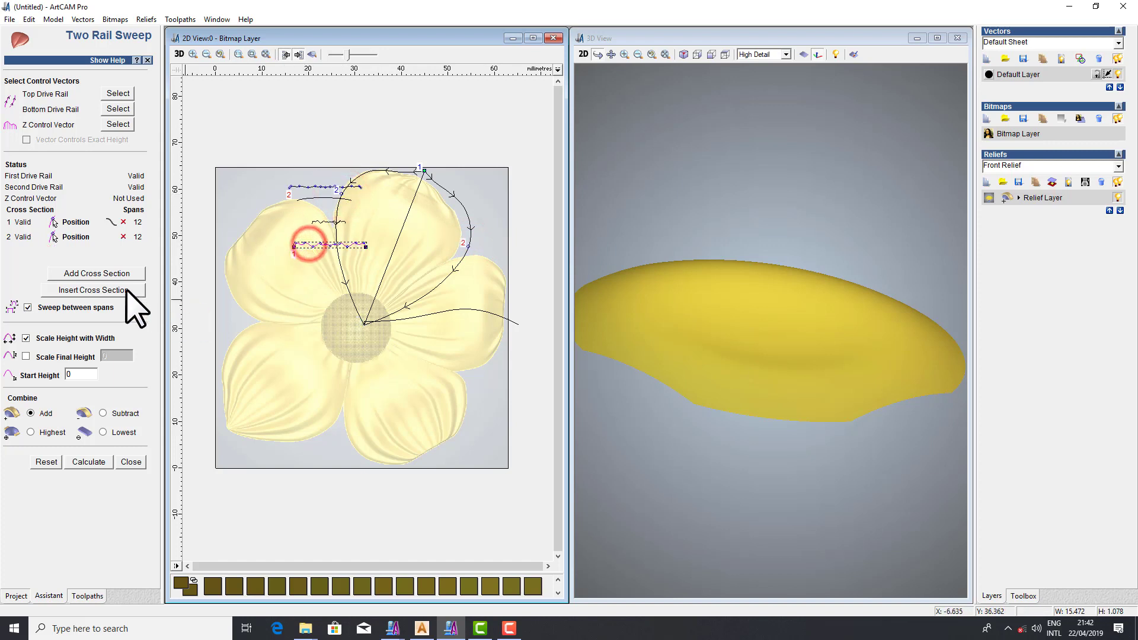
left_click(109, 272)
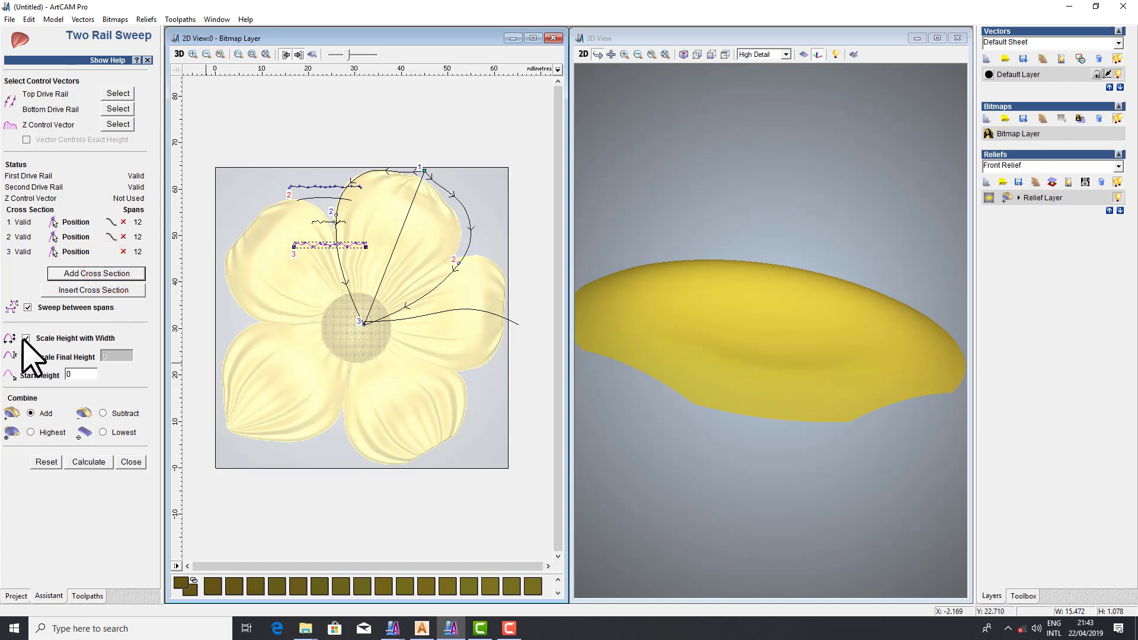
left_click(83, 464)
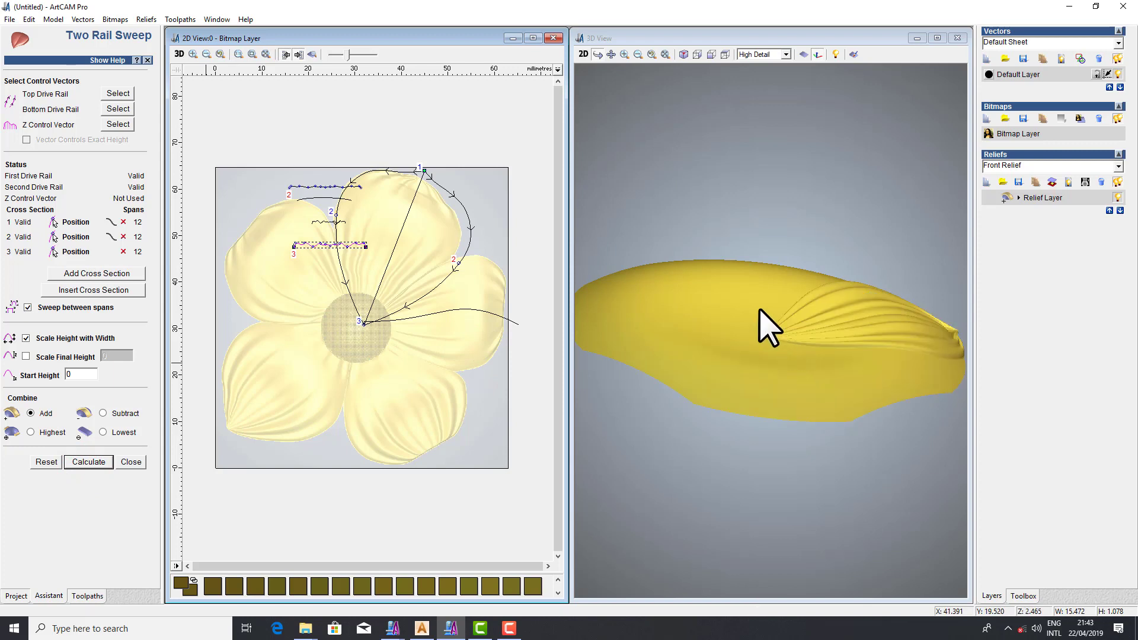
Orbit the 3D view to inspect the swept petal, then close Two Rail Sweep
left_click_drag(765, 326, 699, 407)
mouse_move(833, 376)
left_mouse_down()
mouse_move(838, 338)
mouse_move(894, 322)
mouse_move(823, 386)
mouse_move(934, 376)
mouse_move(931, 349)
mouse_move(859, 338)
mouse_move(902, 375)
left_mouse_up()
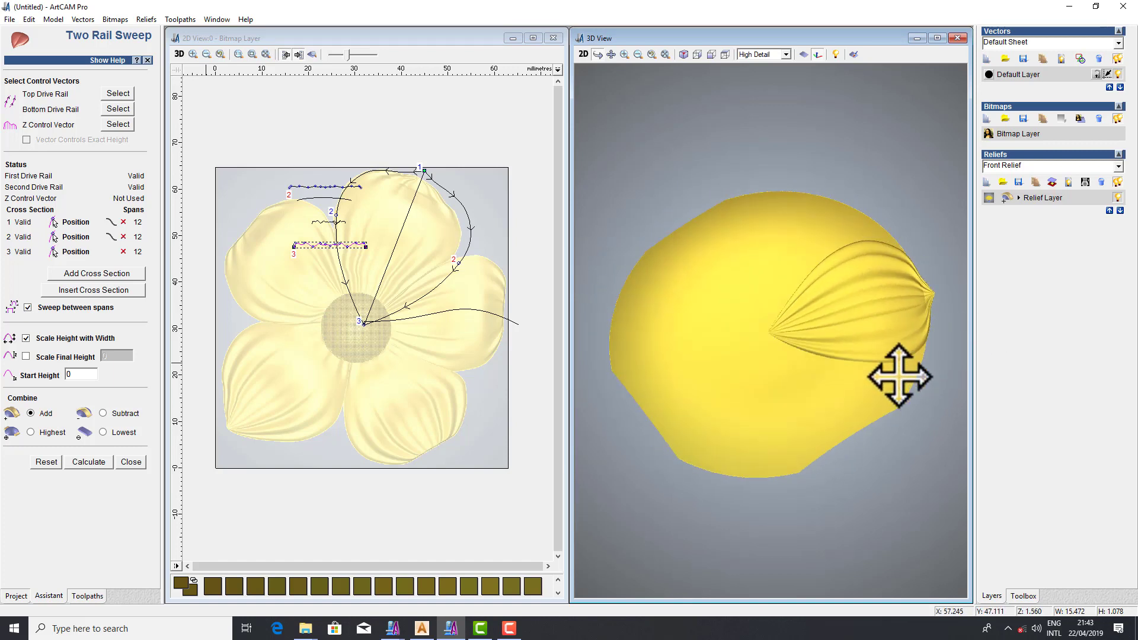
left_click(440, 227)
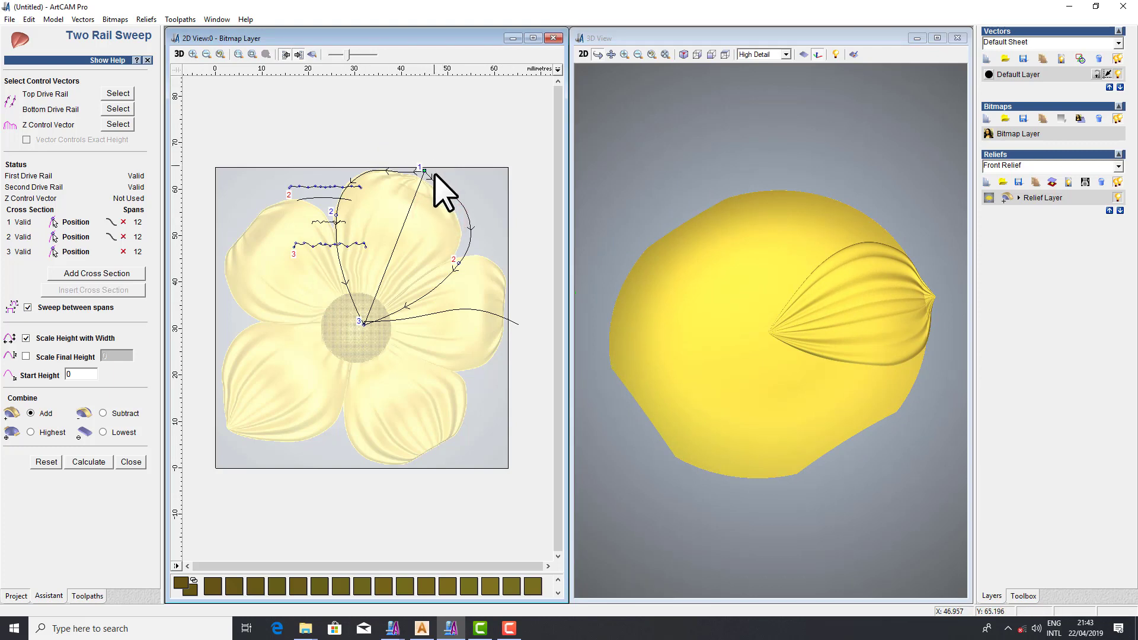
left_click(132, 463)
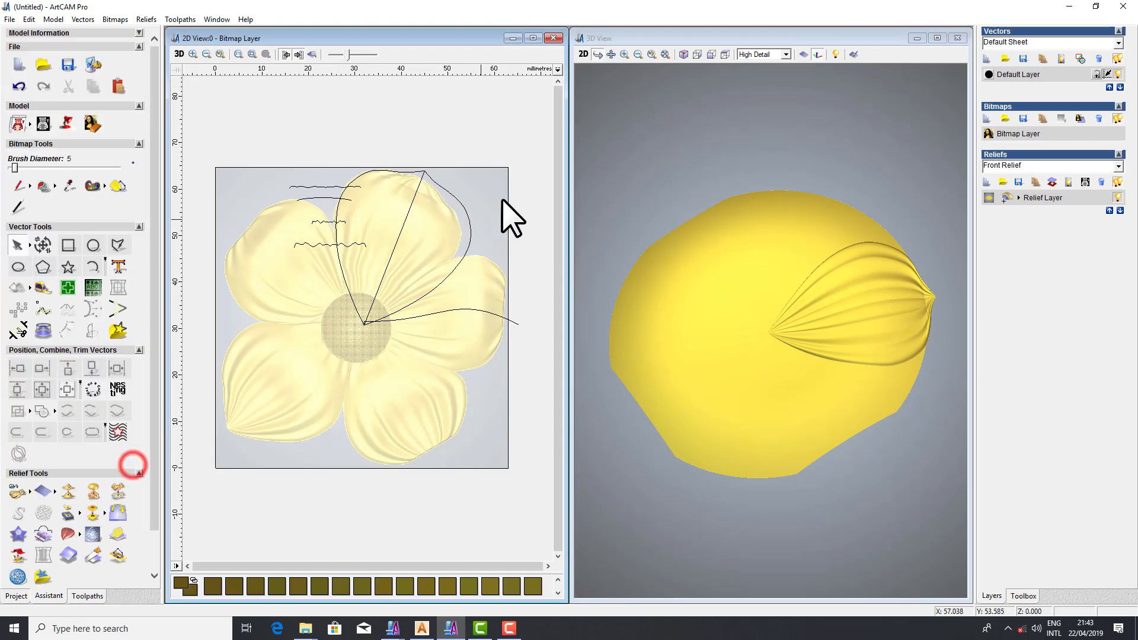
Join the petal's two edge curves into one outline and open its Shape Editor
left_click(454, 197)
left_click(400, 171, "shift")
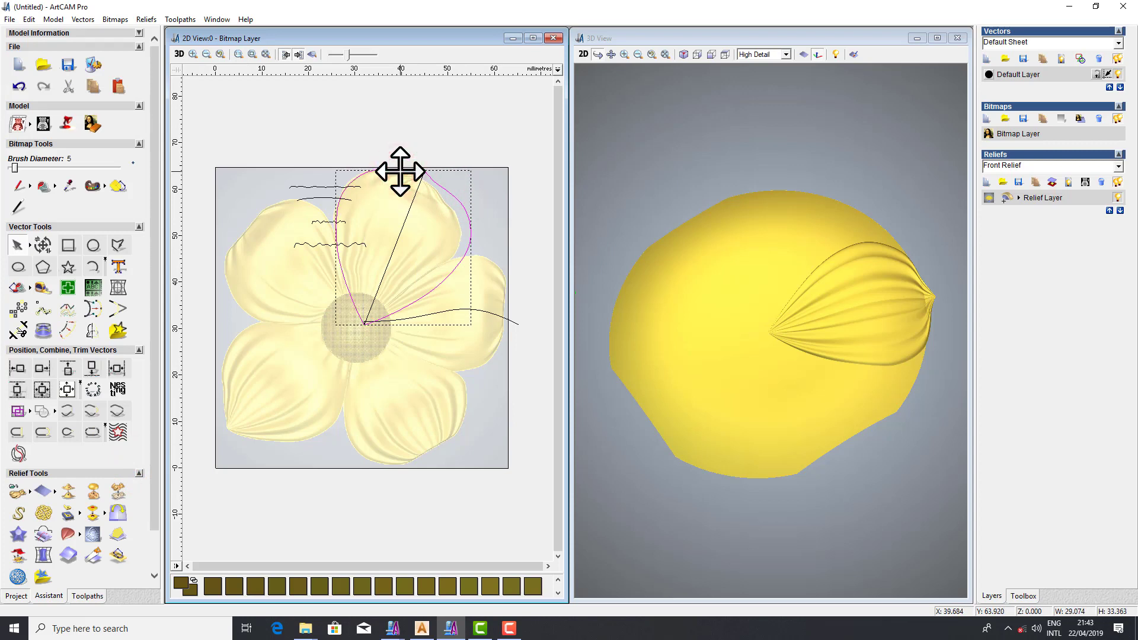
key("j")
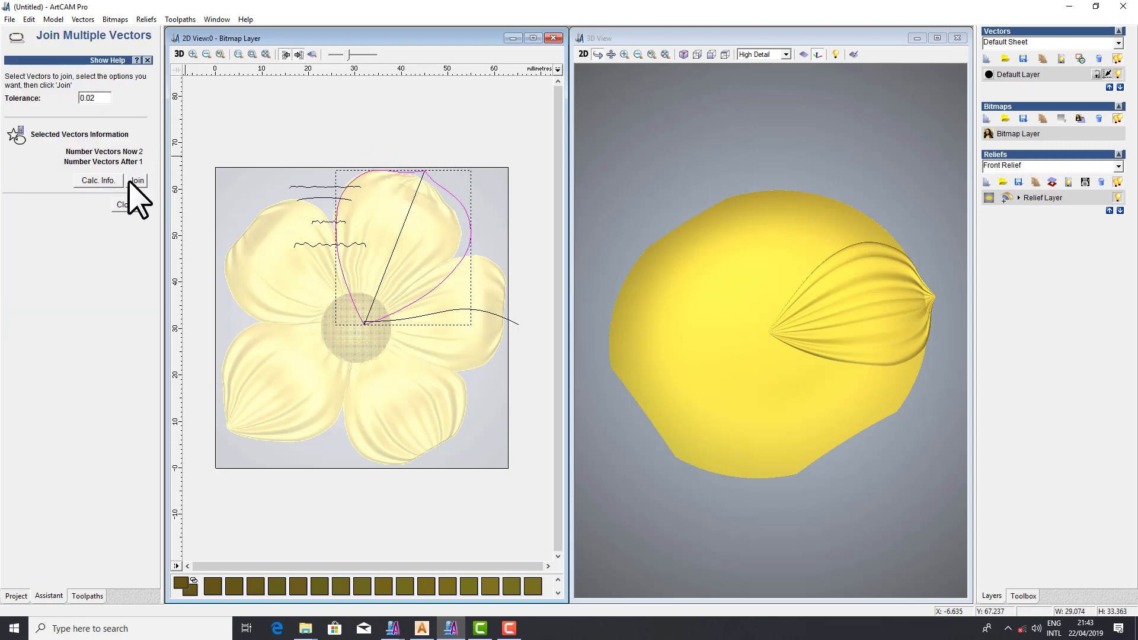
left_click(131, 180)
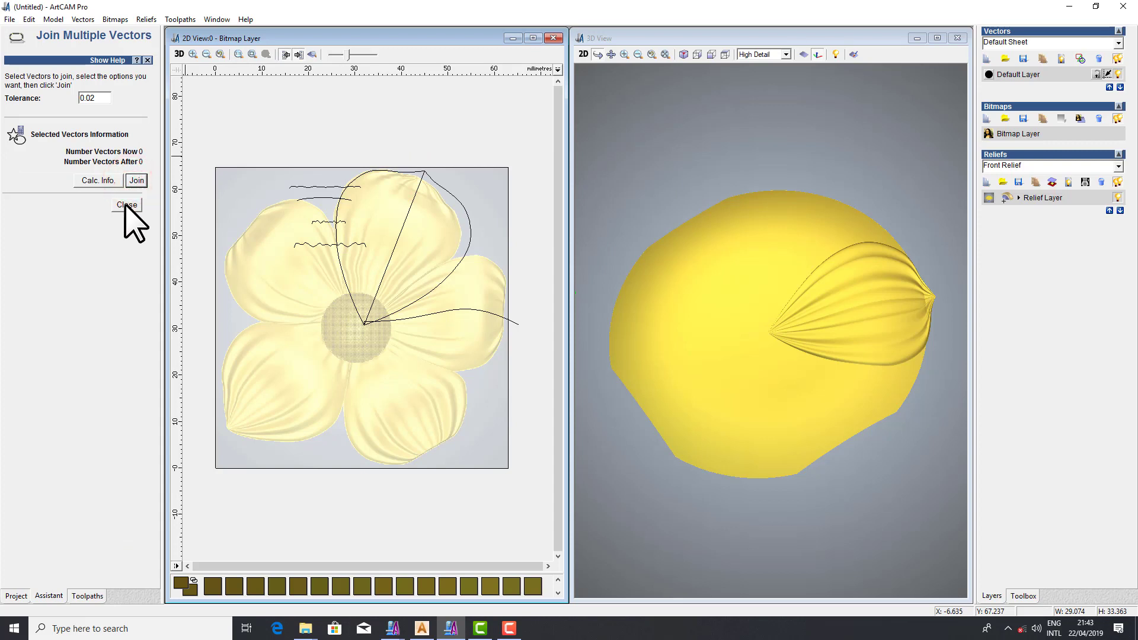
left_click(126, 205)
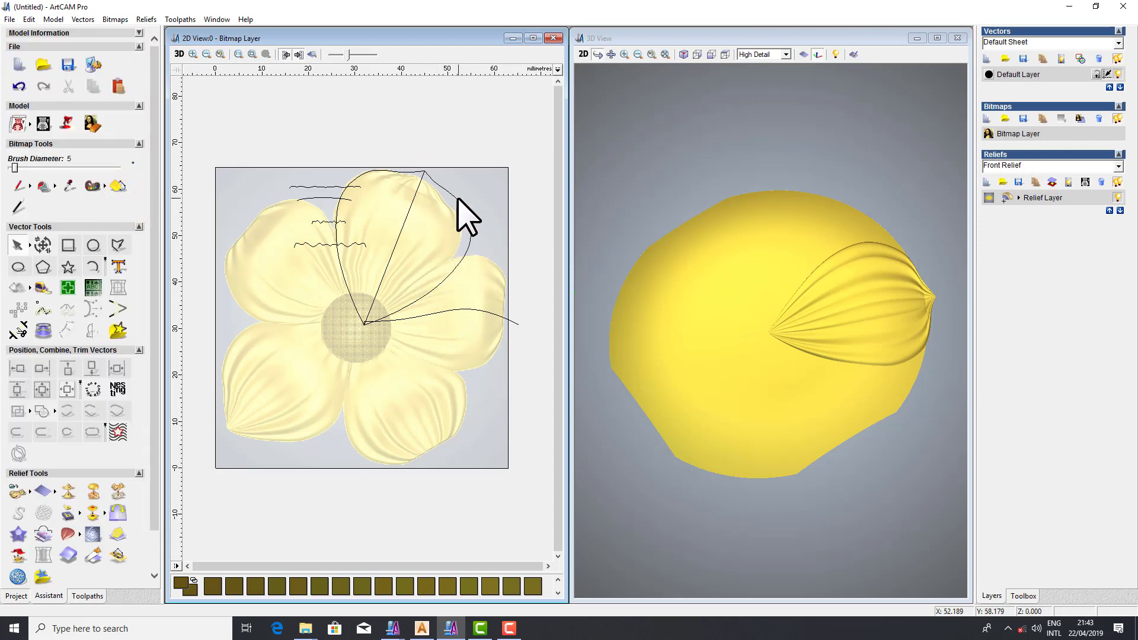
double_click(458, 199)
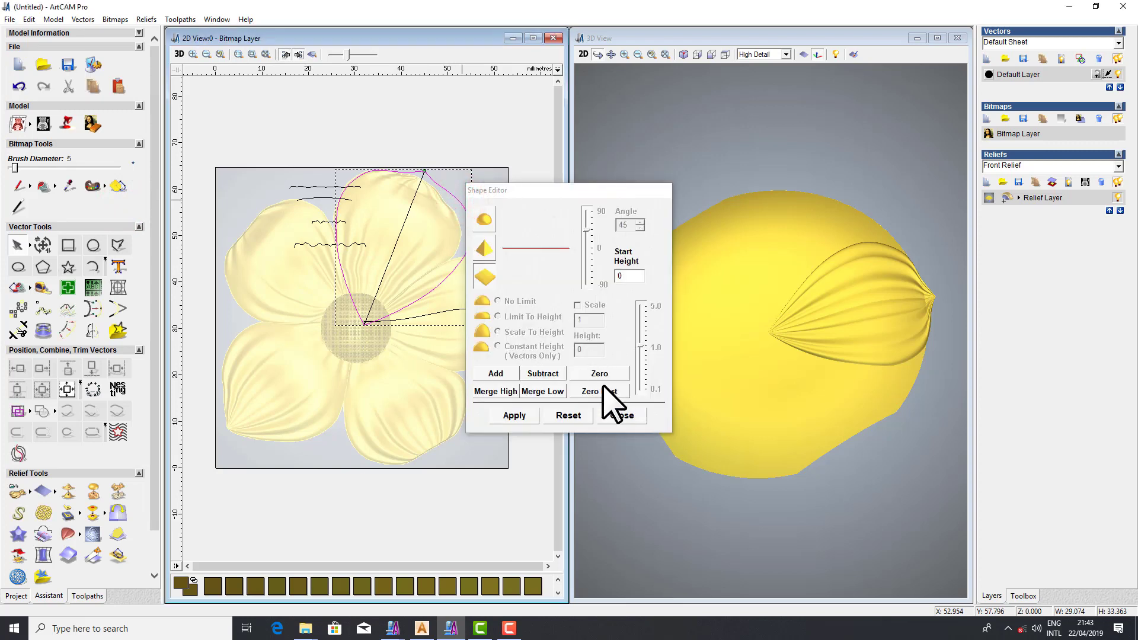
Zero the relief outside the petal with Zero Rest and scale the relief height to 5 mm
left_click(601, 391)
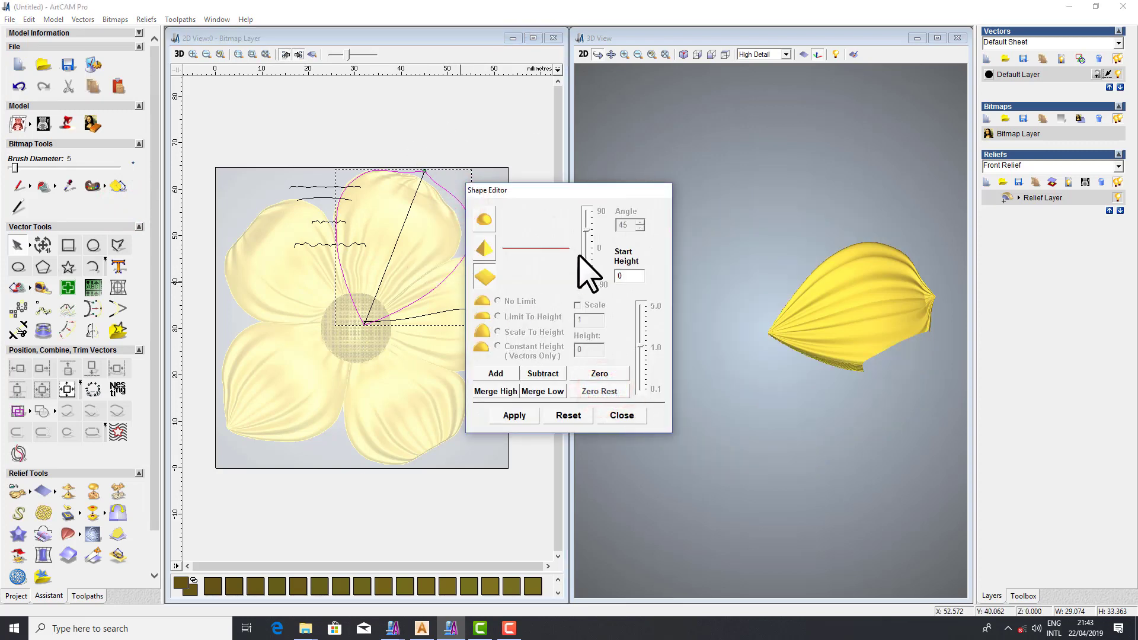
left_click(622, 415)
mouse_move(929, 294)
left_mouse_down()
mouse_move(830, 338)
mouse_move(833, 294)
mouse_move(866, 233)
mouse_move(881, 267)
mouse_move(871, 350)
left_mouse_up()
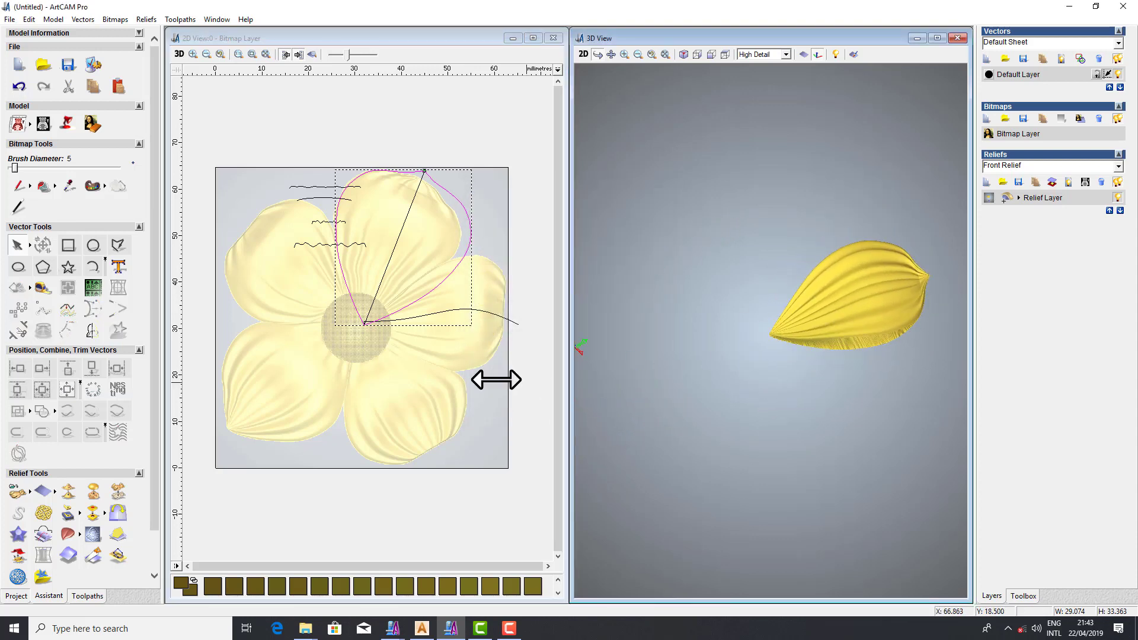
left_click(117, 491)
type("5")
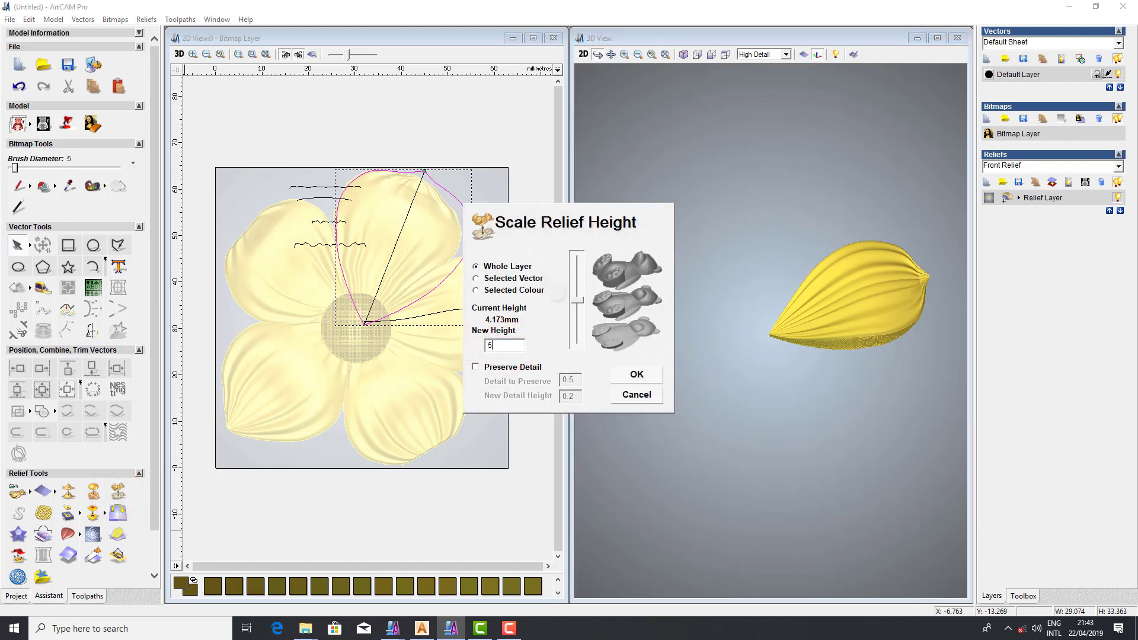
left_click(634, 374)
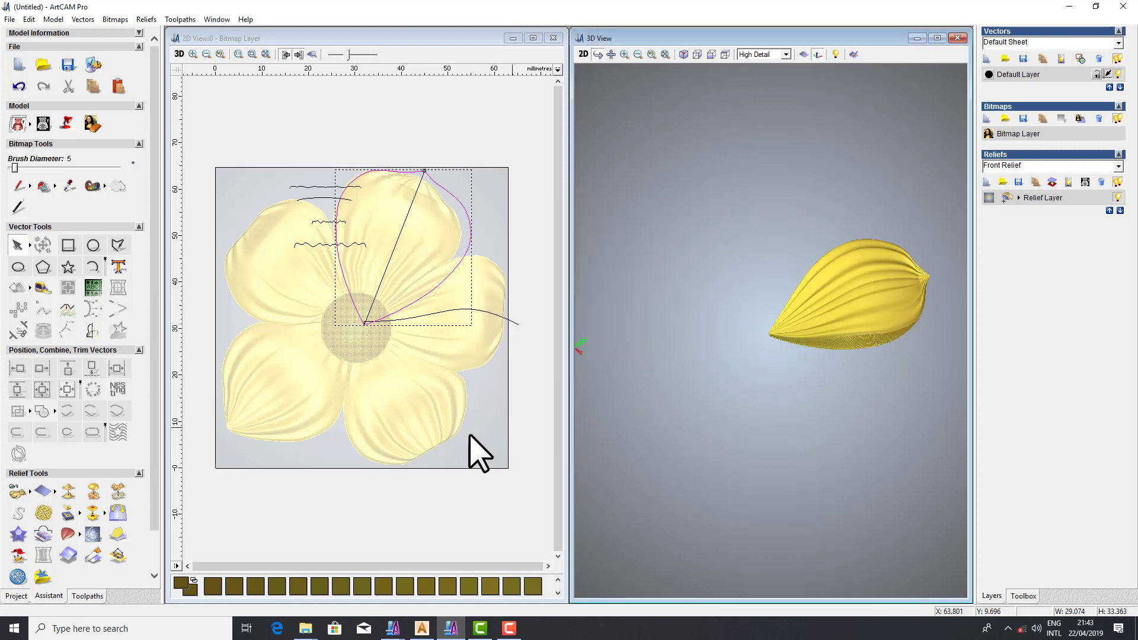
Smooth the whole petal relief with 3 passes and rotate the 3D view to check it
left_click(68, 495)
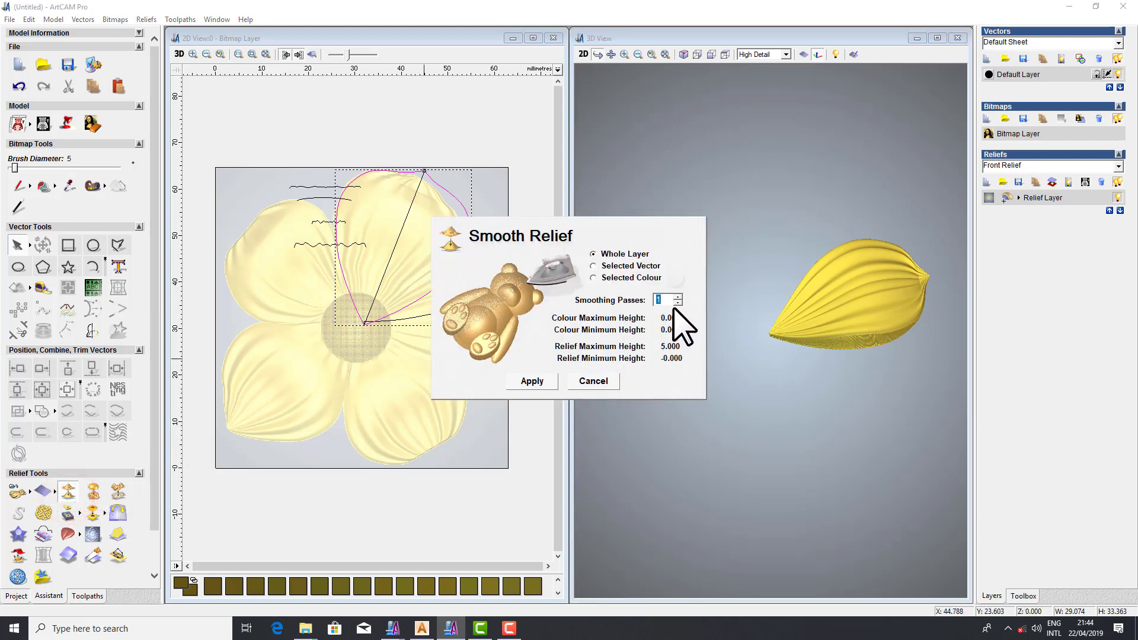
type("3")
left_click(532, 381)
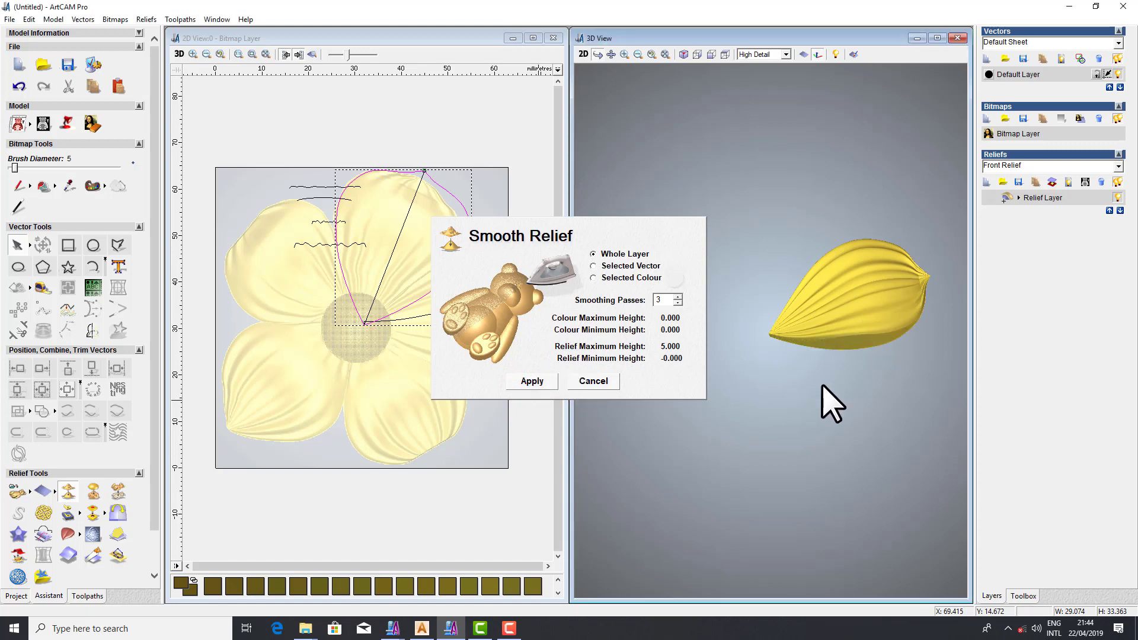
mouse_move(883, 358)
left_mouse_down()
mouse_move(831, 381)
mouse_move(866, 231)
mouse_move(696, 363)
left_mouse_up()
Close the smoothing settings and maximise the 3D view, orbiting to face the petal
left_click(590, 382)
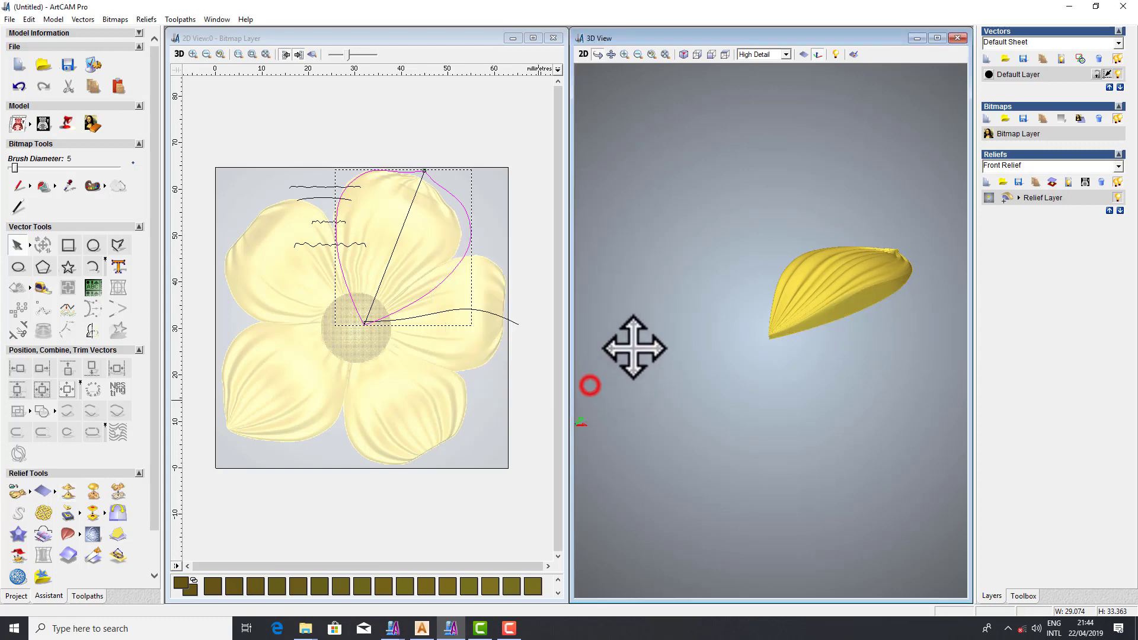
left_click(934, 37)
left_click_drag(519, 288, 382, 25)
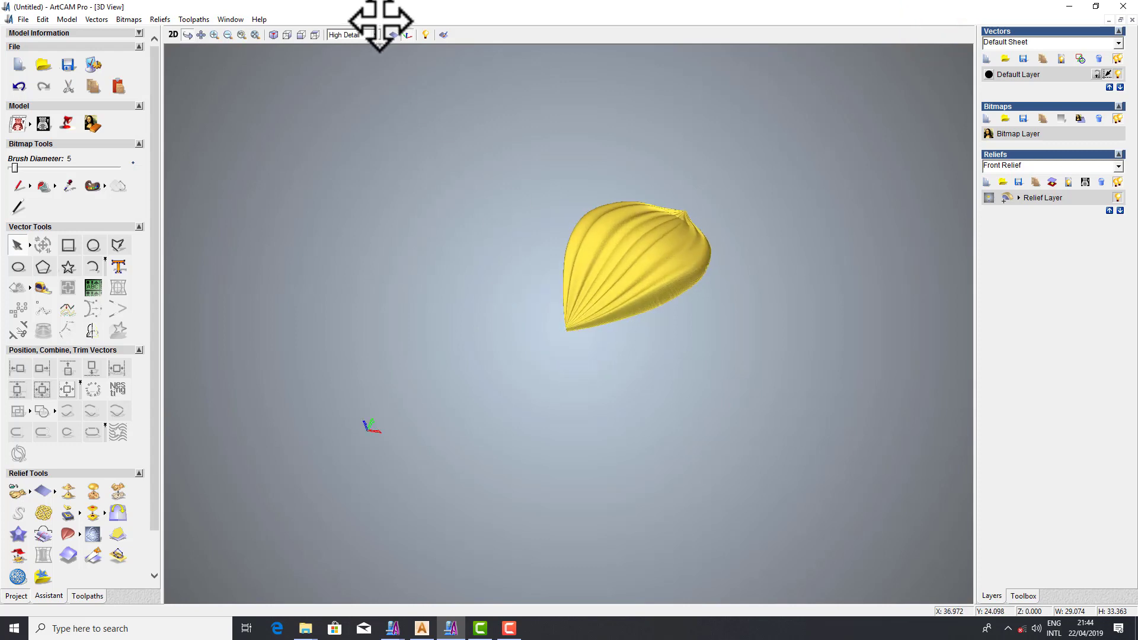
mouse_move(449, 157)
left_mouse_down()
mouse_move(620, 305)
mouse_move(622, 152)
mouse_move(602, 229)
mouse_move(457, 376)
left_mouse_up()
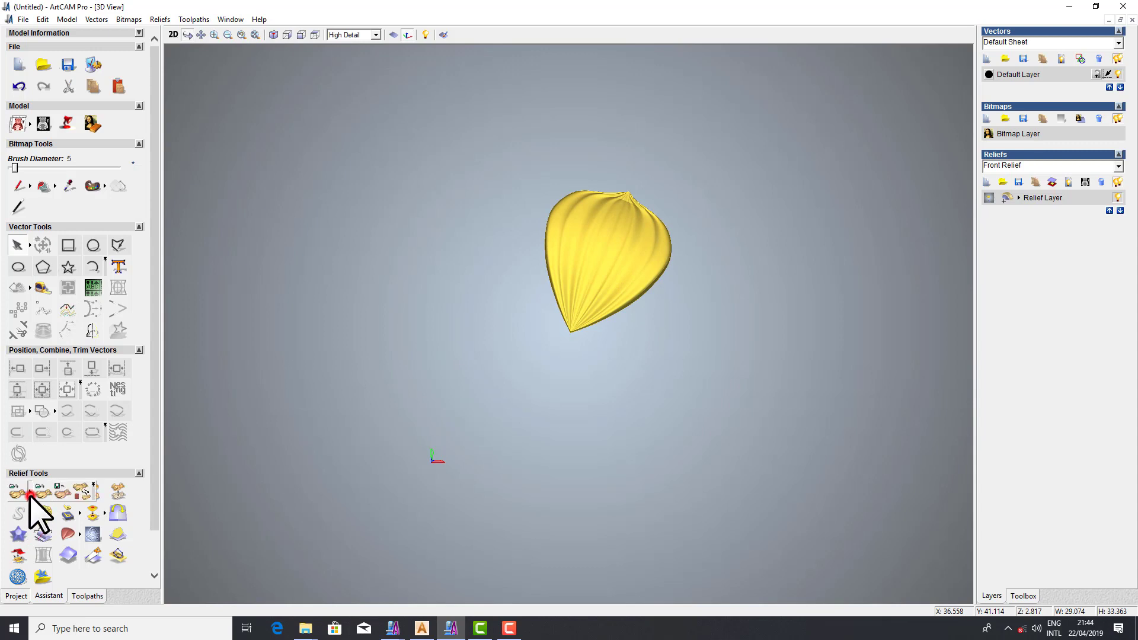
Save the composite petal relief as 11.rlf in the RELIF folder
left_click(27, 494)
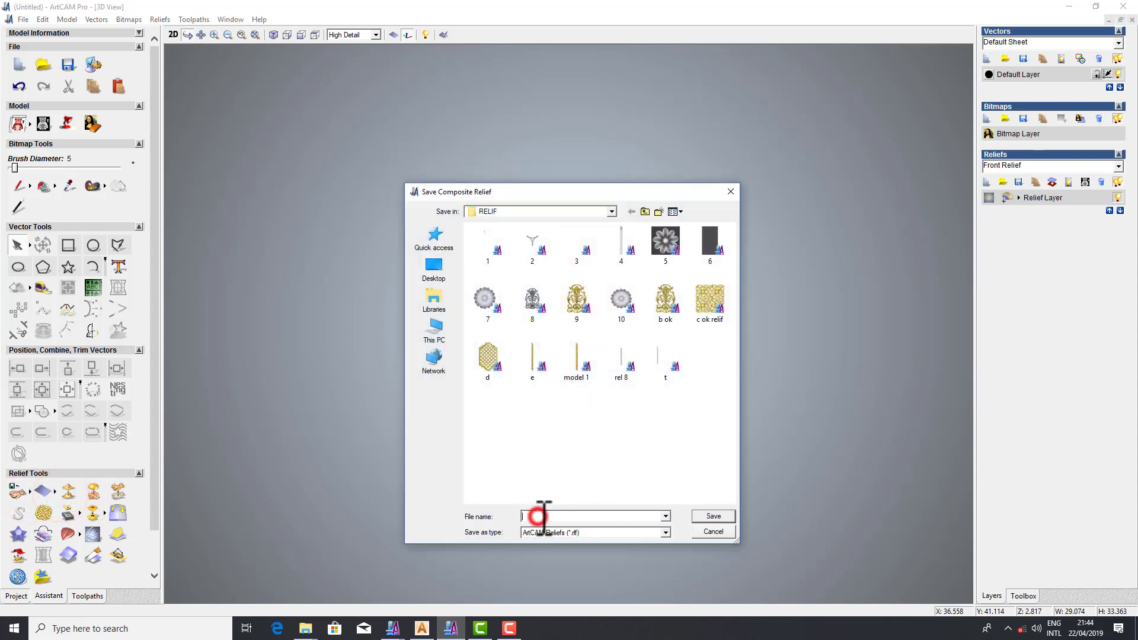
type("r")
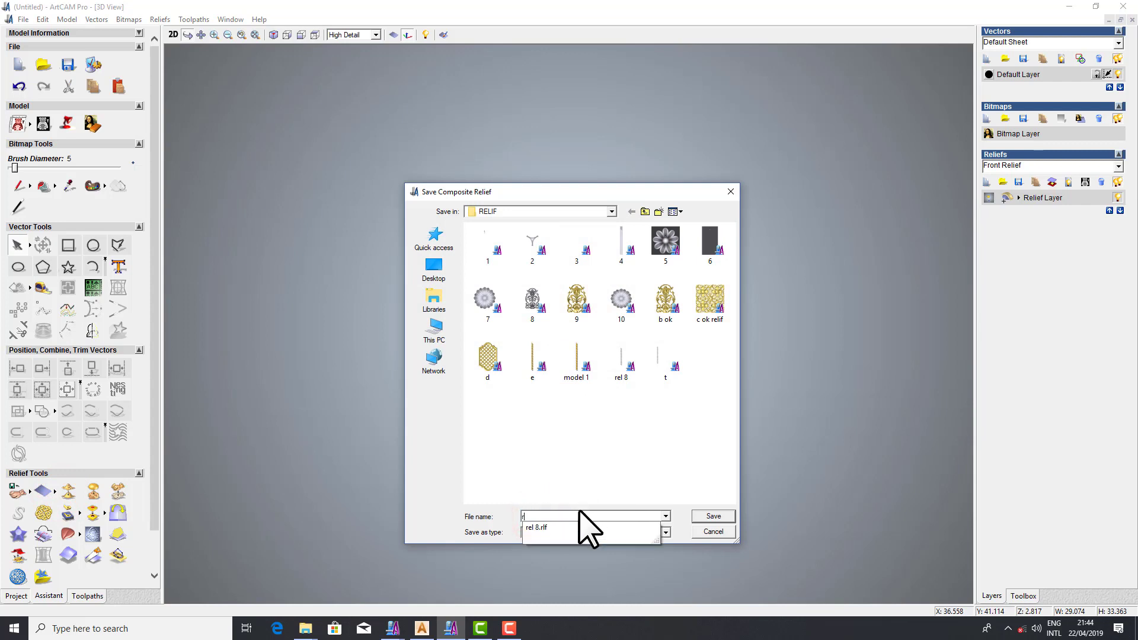
key("BackSpace")
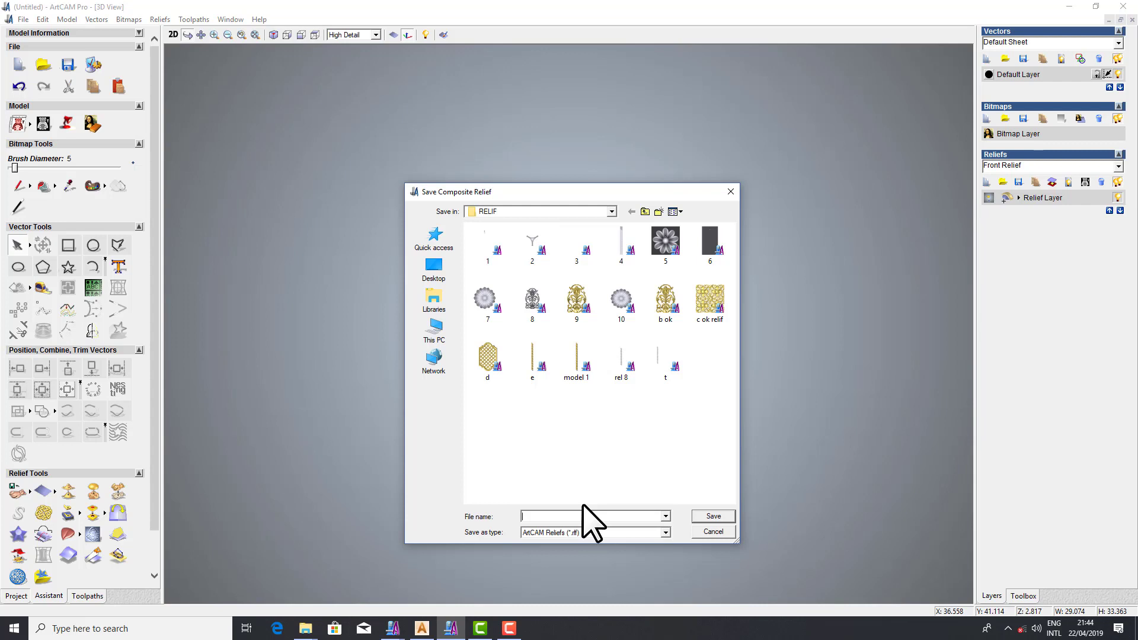
type("11")
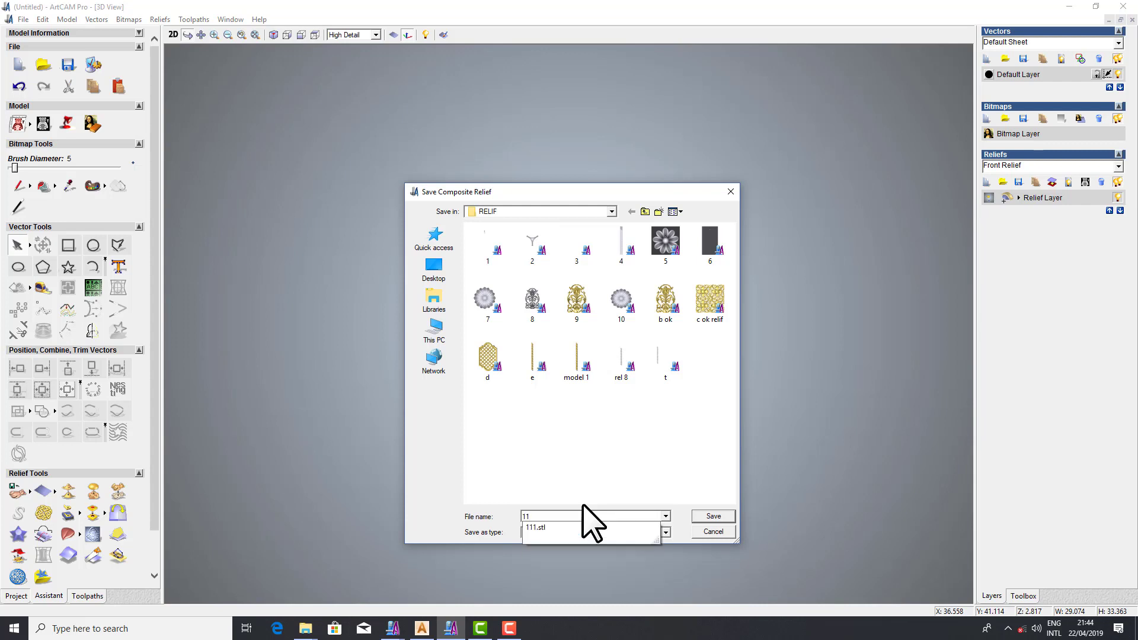
left_click(714, 517)
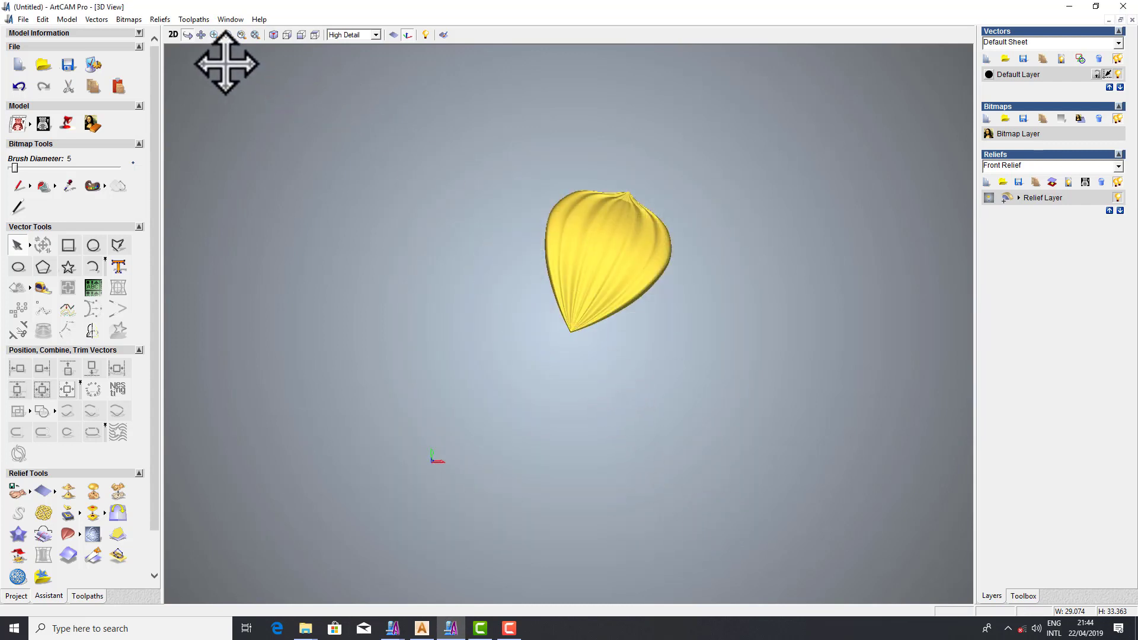
Start a new model at the default size, agreeing to save the current one first
left_click(20, 20)
mouse_move(42, 33)
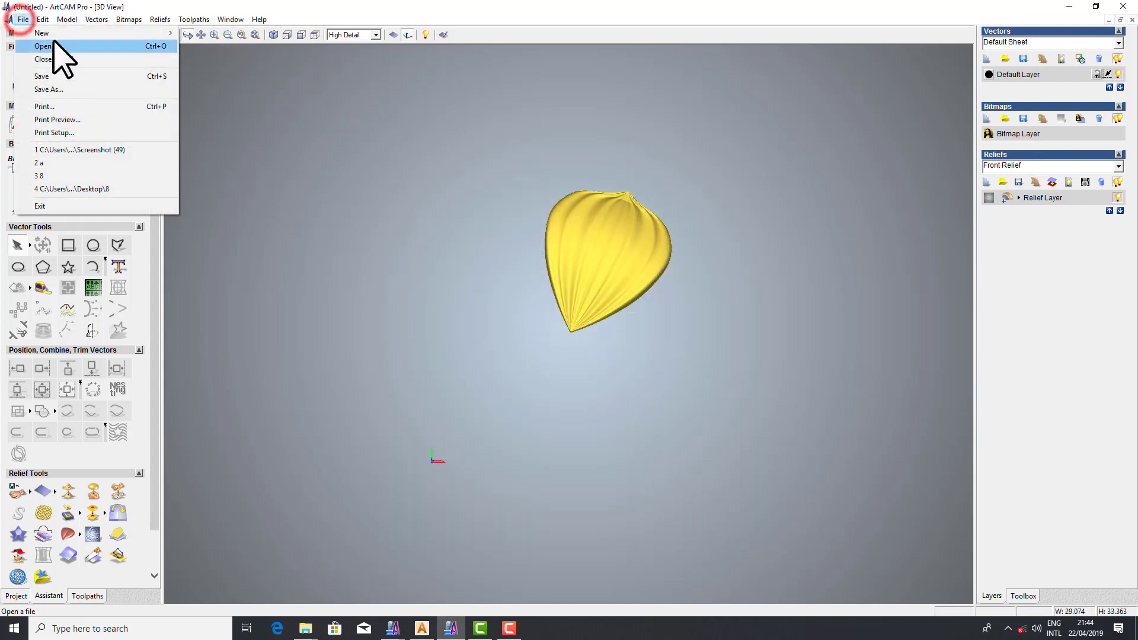
left_click(205, 34)
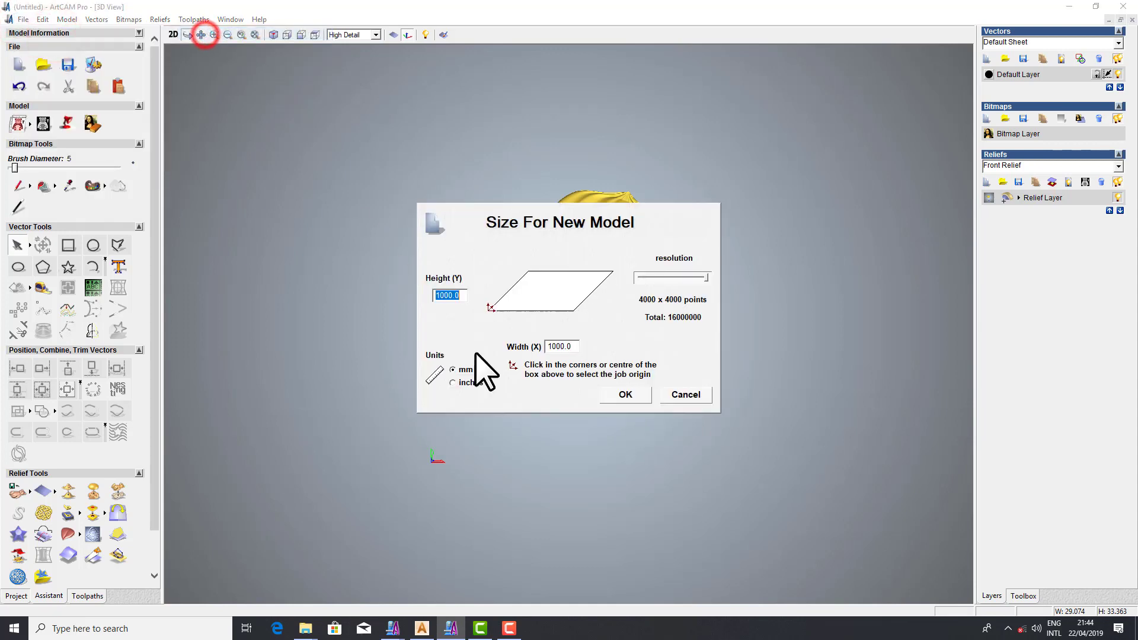
left_click(632, 394)
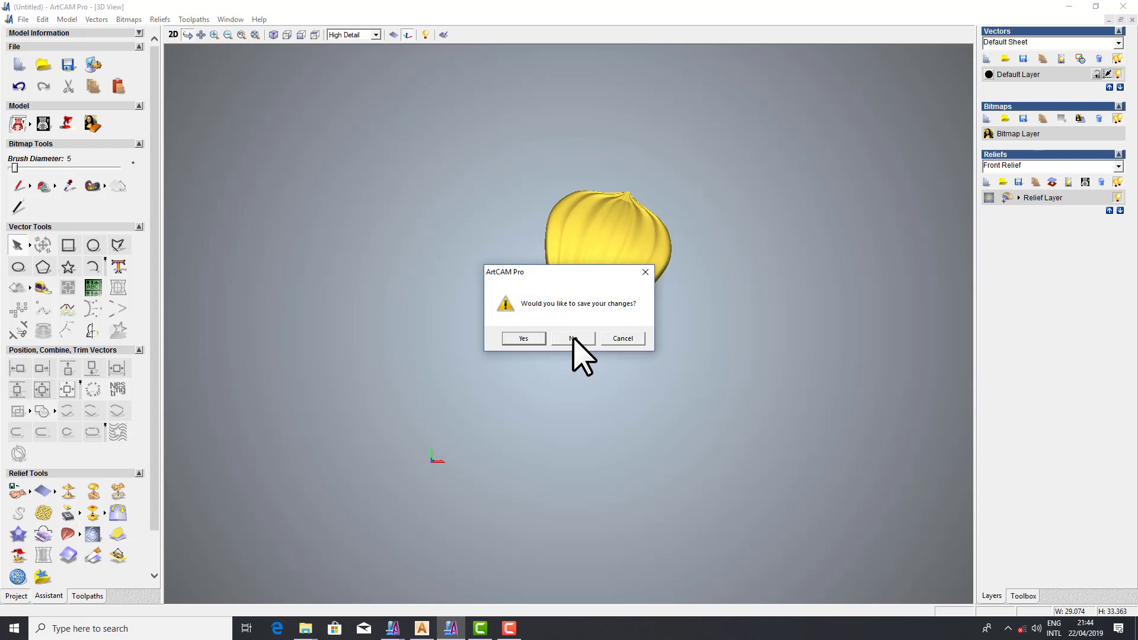
left_click(522, 337)
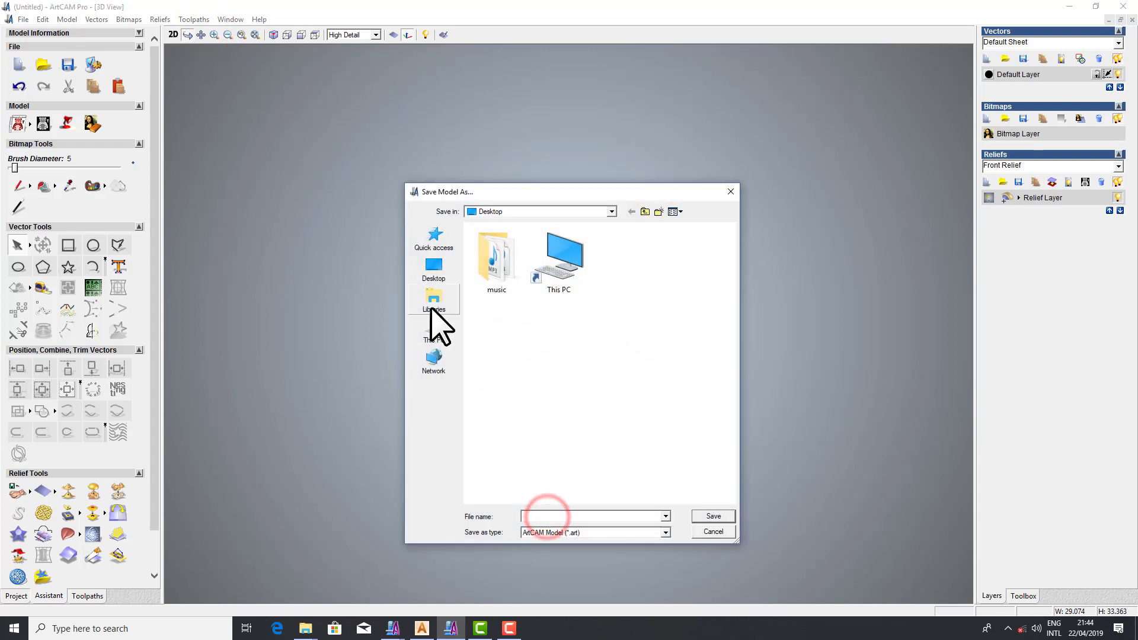
Save the current model as thhhr.art in D:\ARTCAM\RELIF
left_click(434, 334)
scroll(563, 468, "down", 3)
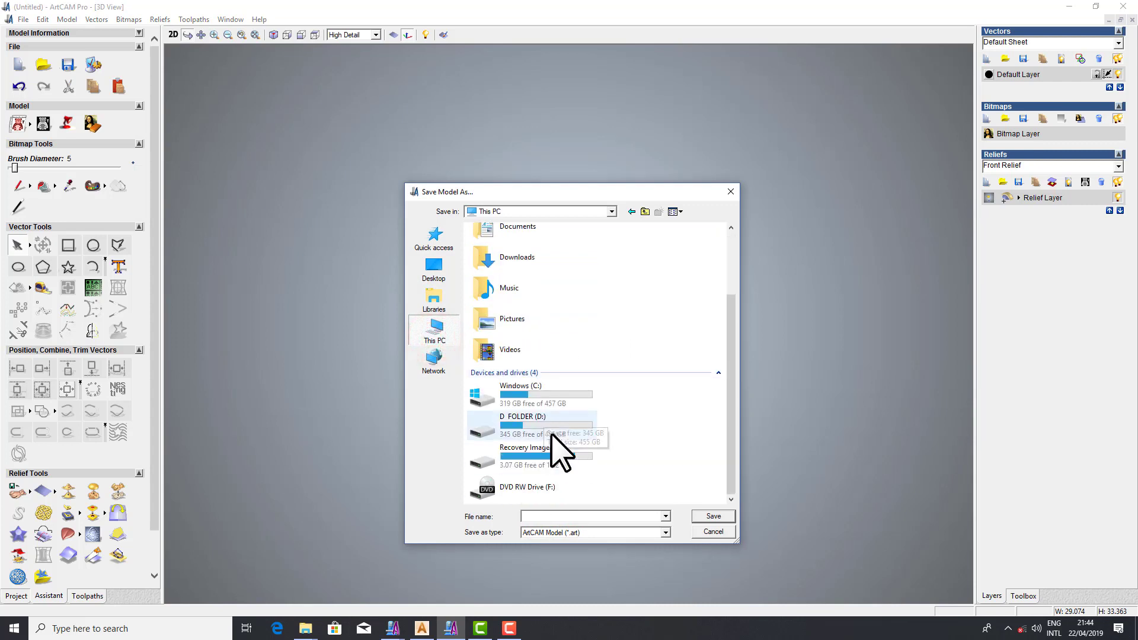
double_click(549, 424)
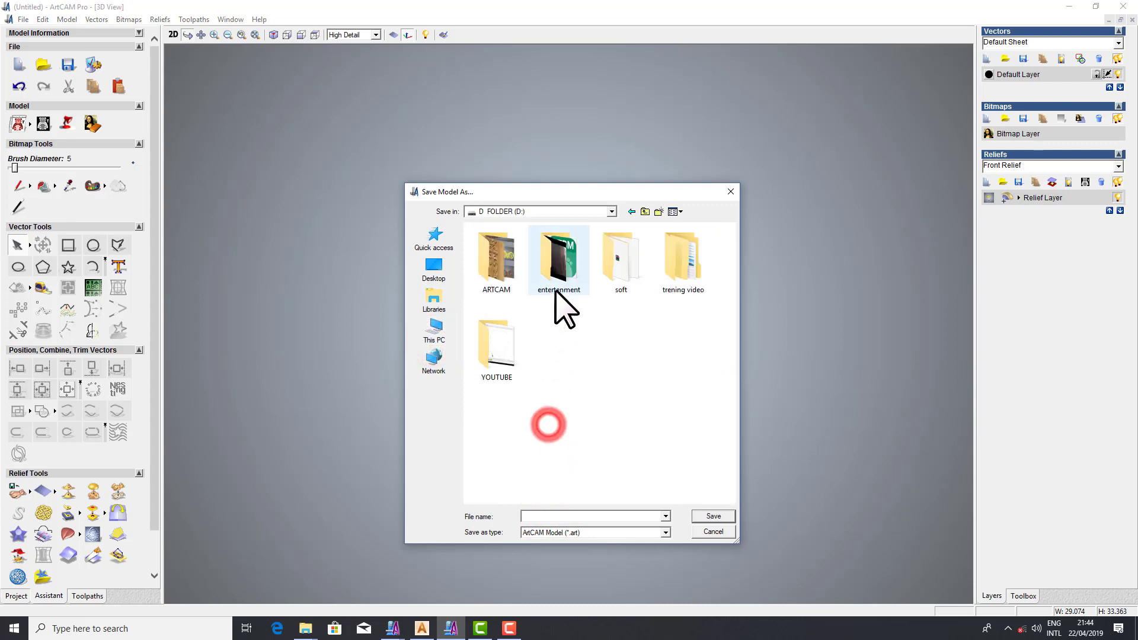
double_click(500, 270)
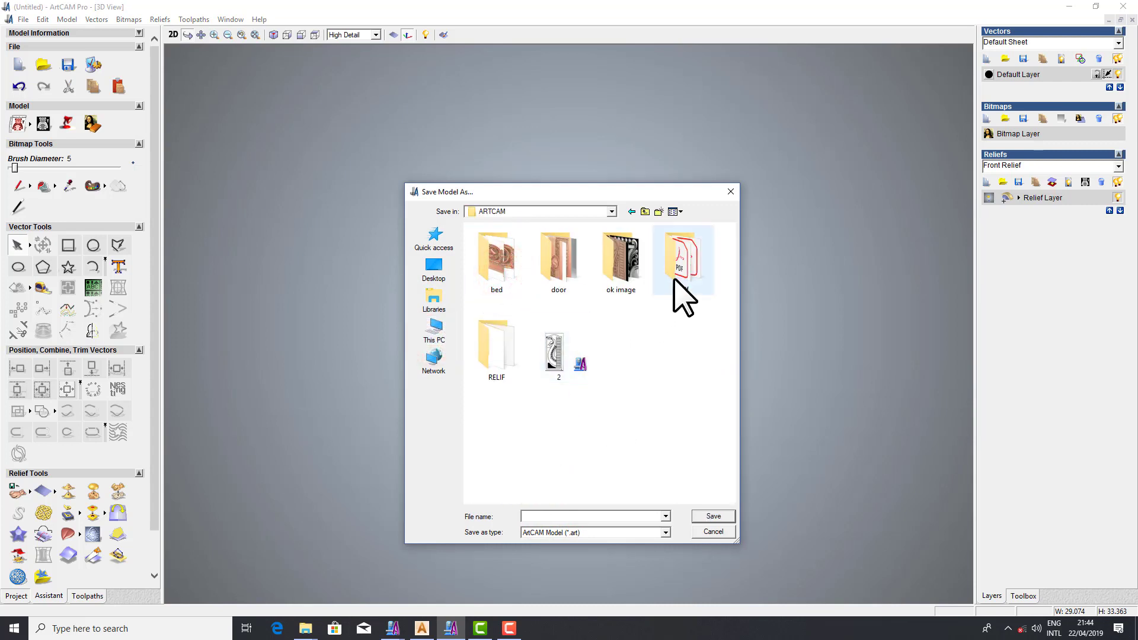
left_click(500, 372)
double_click(499, 372)
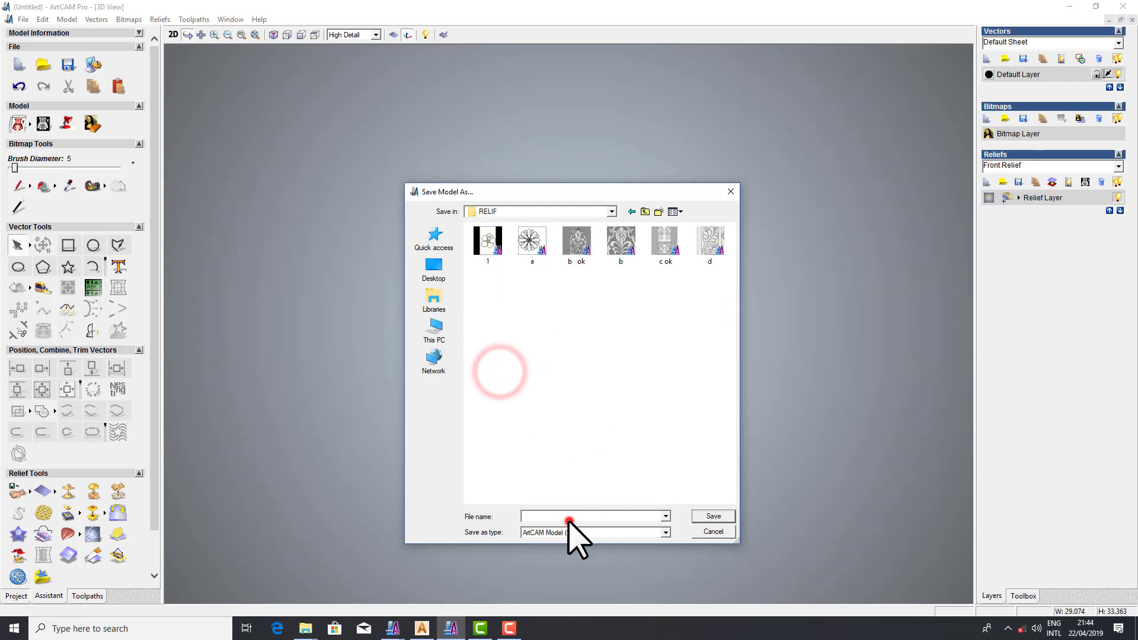
left_click(570, 516)
type("thhhh")
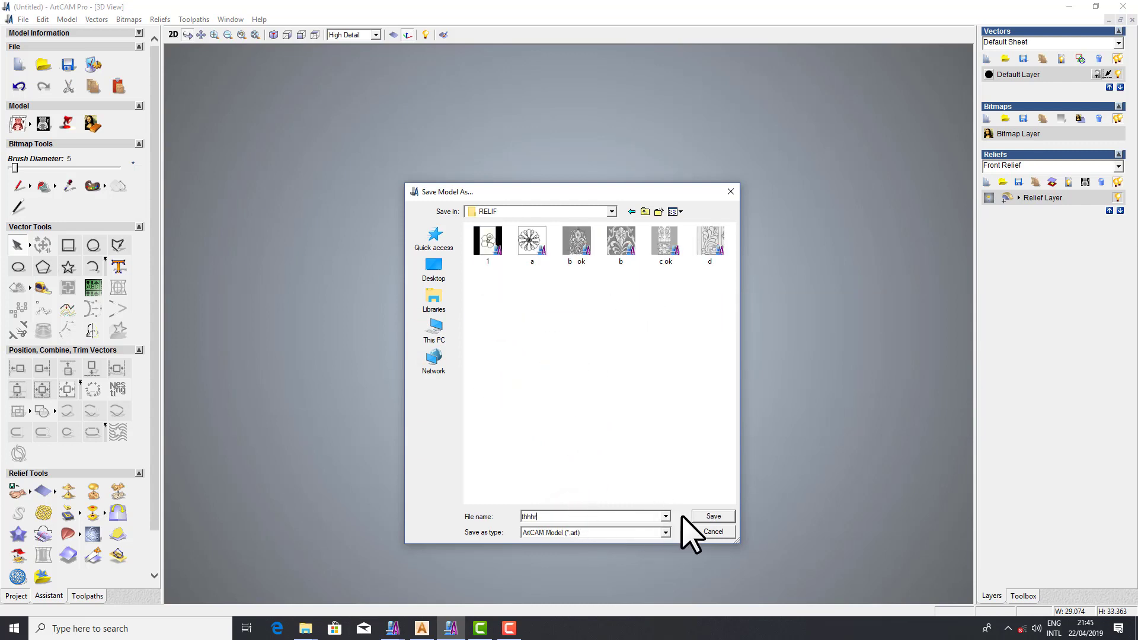
left_click(706, 517)
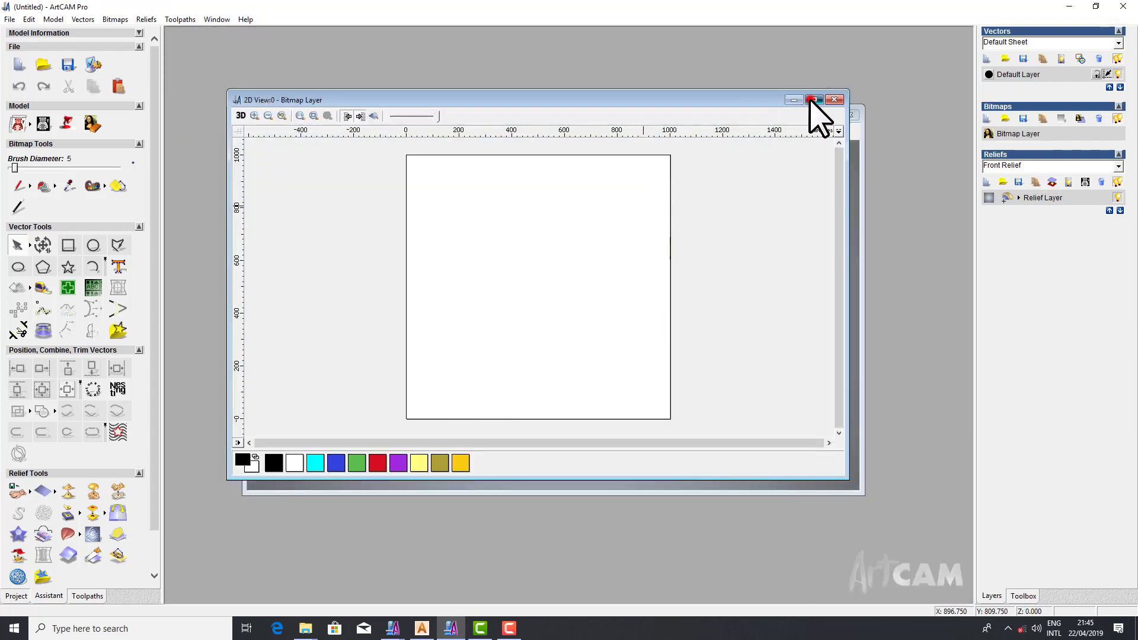
Paste 11.rlf as 3D clipart and tile the 2D and 3D views vertically
left_click(811, 100)
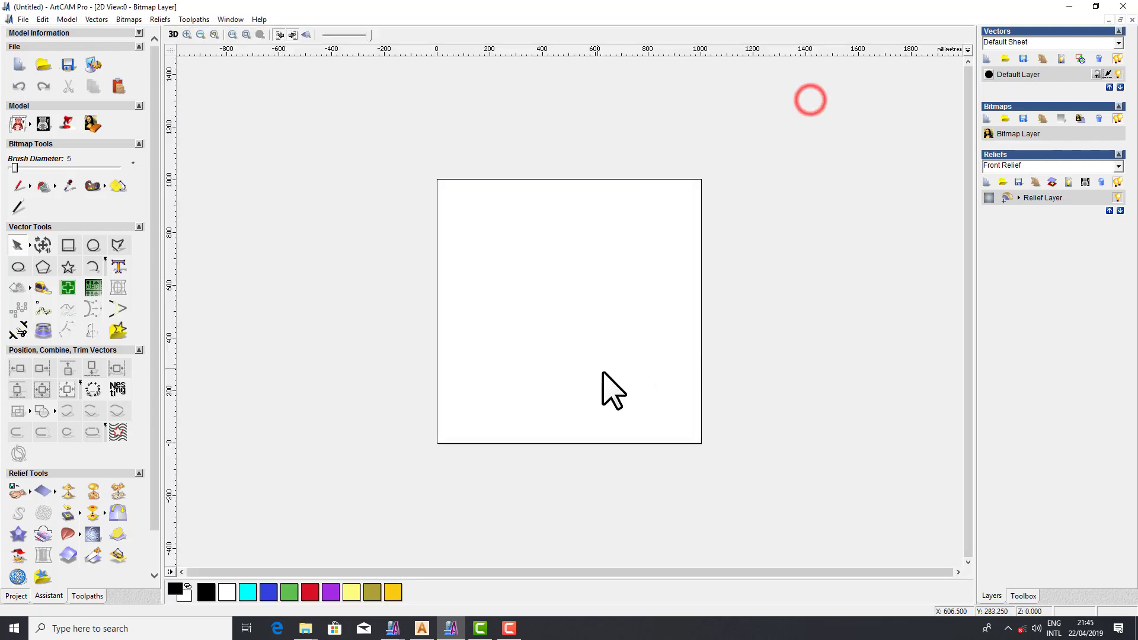
left_click(29, 491)
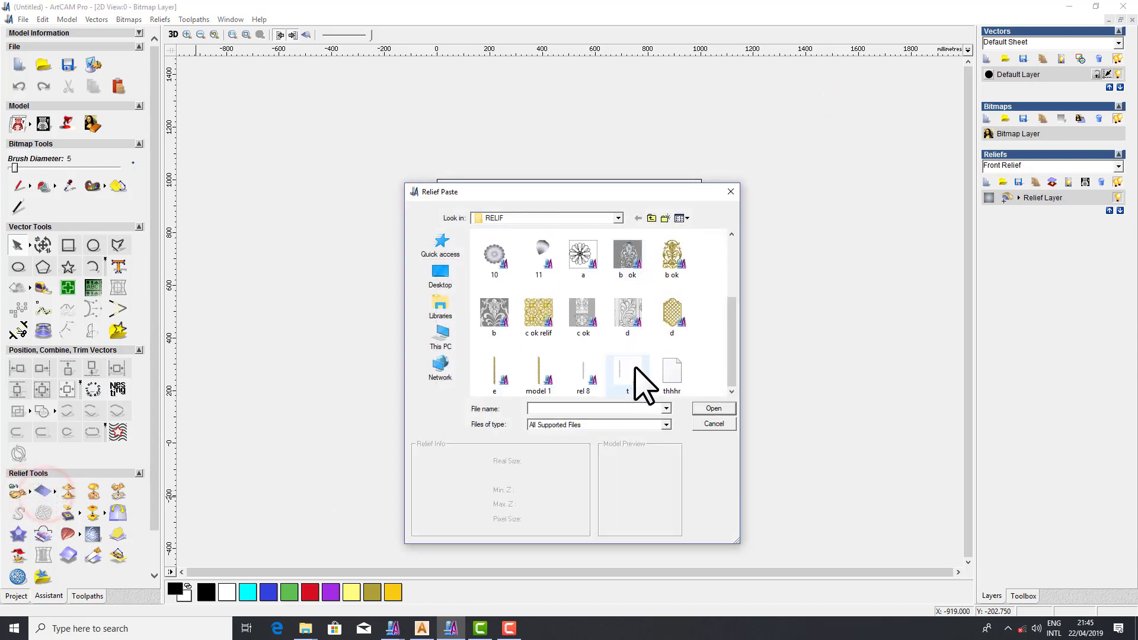
type("1")
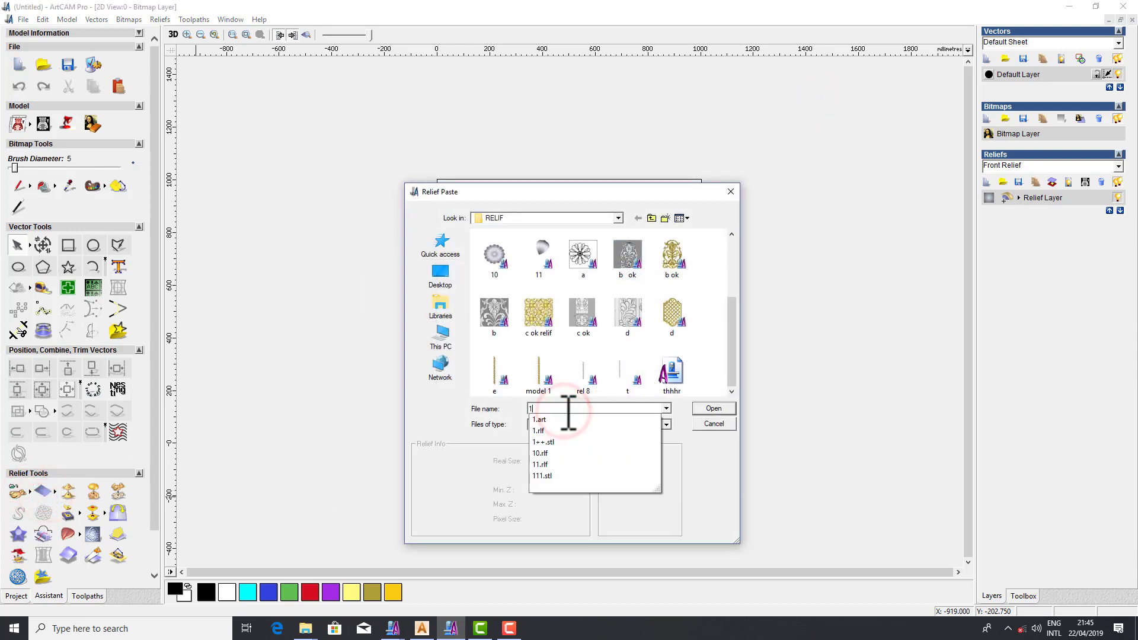
type("1.rlf")
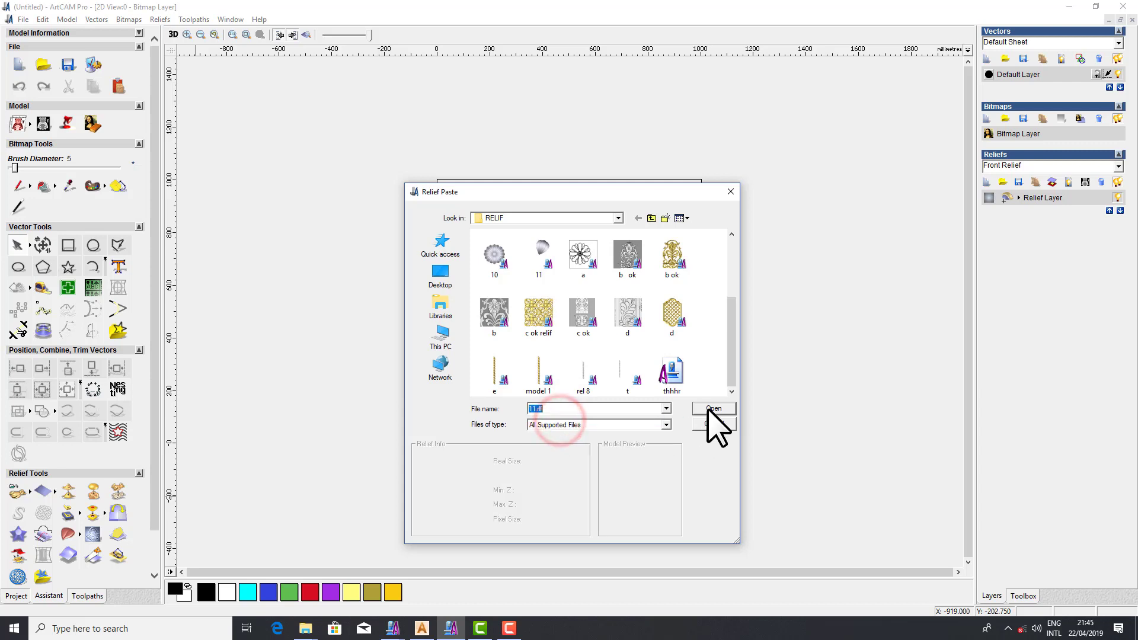
left_click(709, 409)
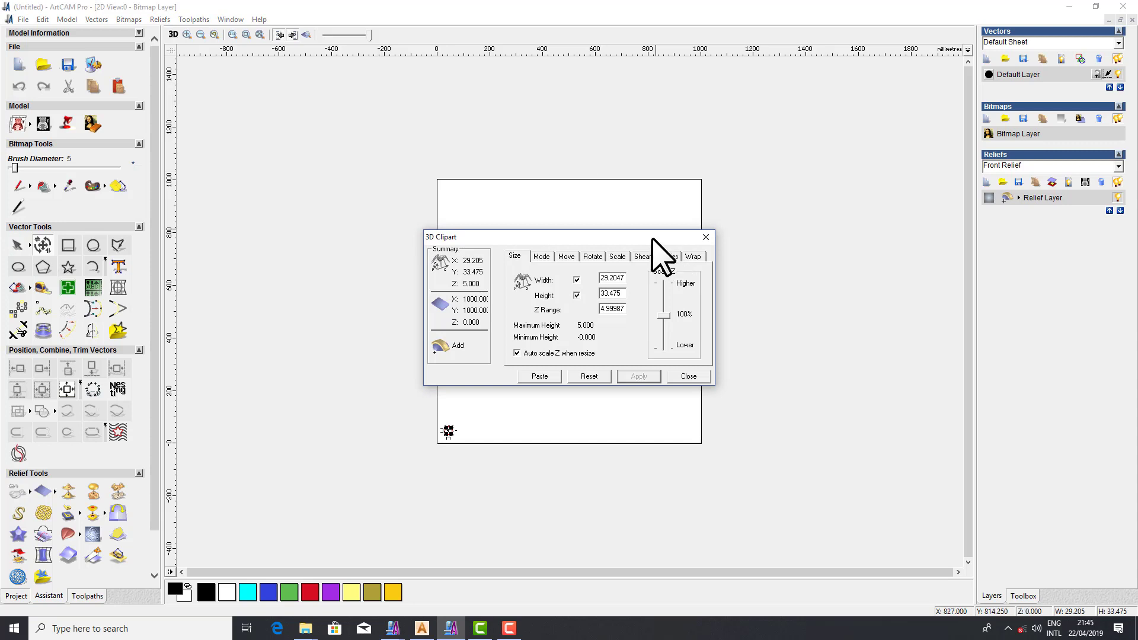
left_click_drag(652, 237, 332, 241)
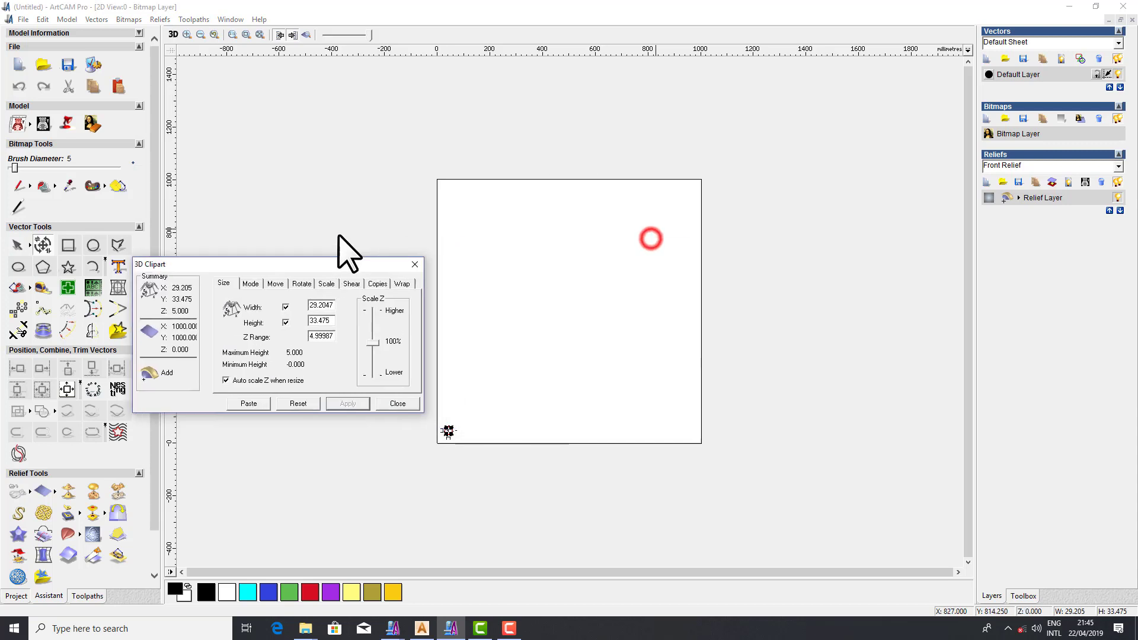
left_click(230, 19)
left_click(257, 46)
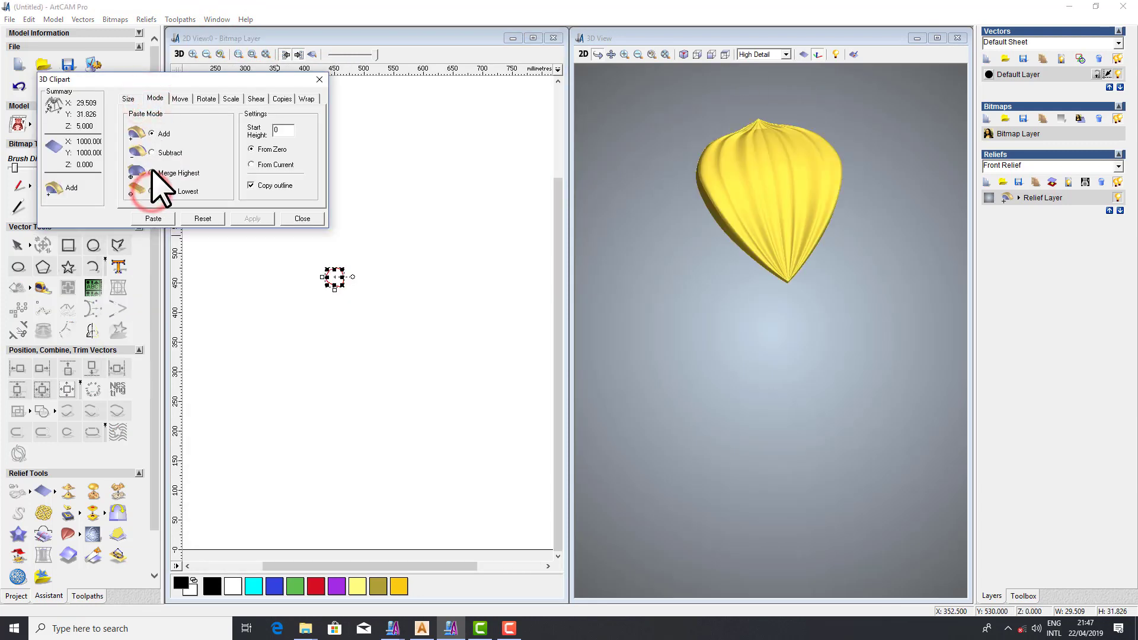
Set the petal clipart to Merge Highest and Copy Rotate, centred at the petal tip
left_click(152, 172)
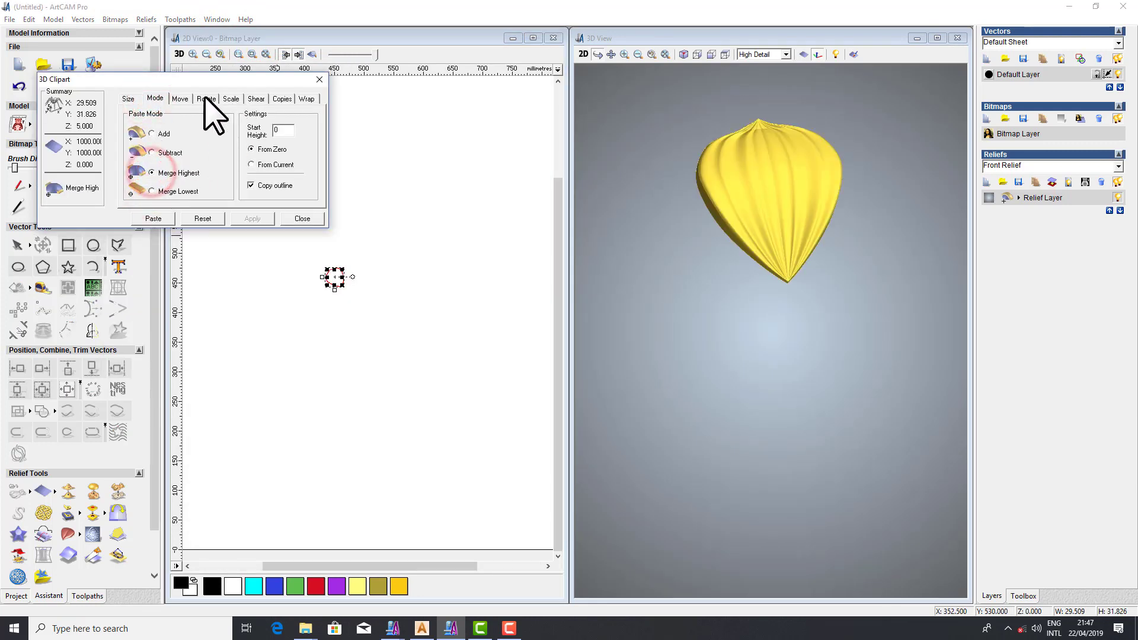
left_click(283, 98)
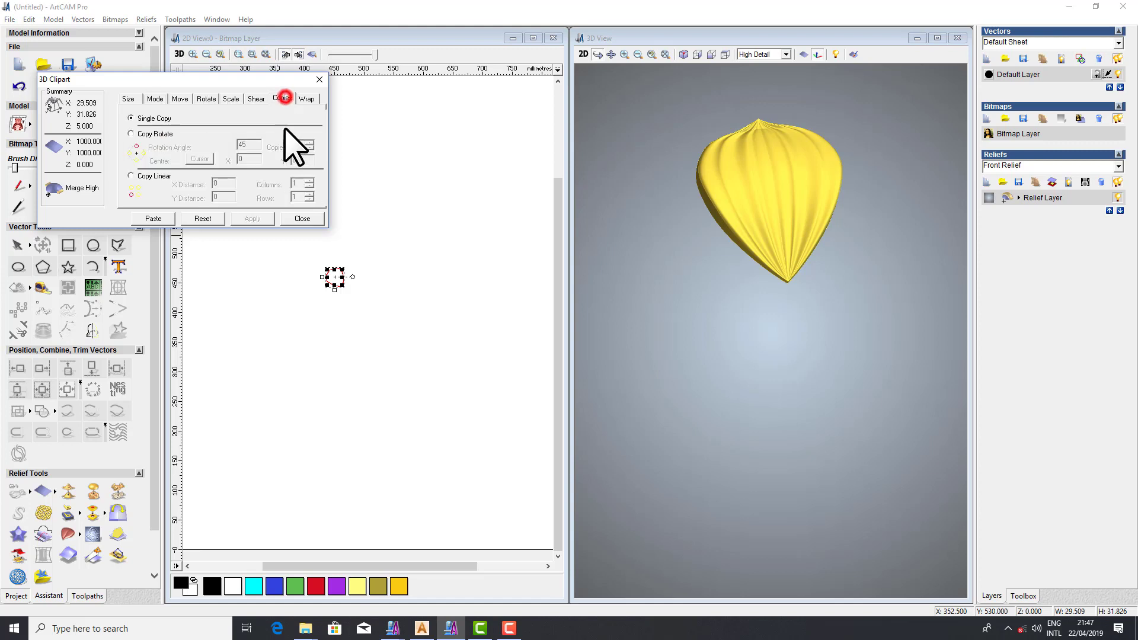
left_click(131, 134)
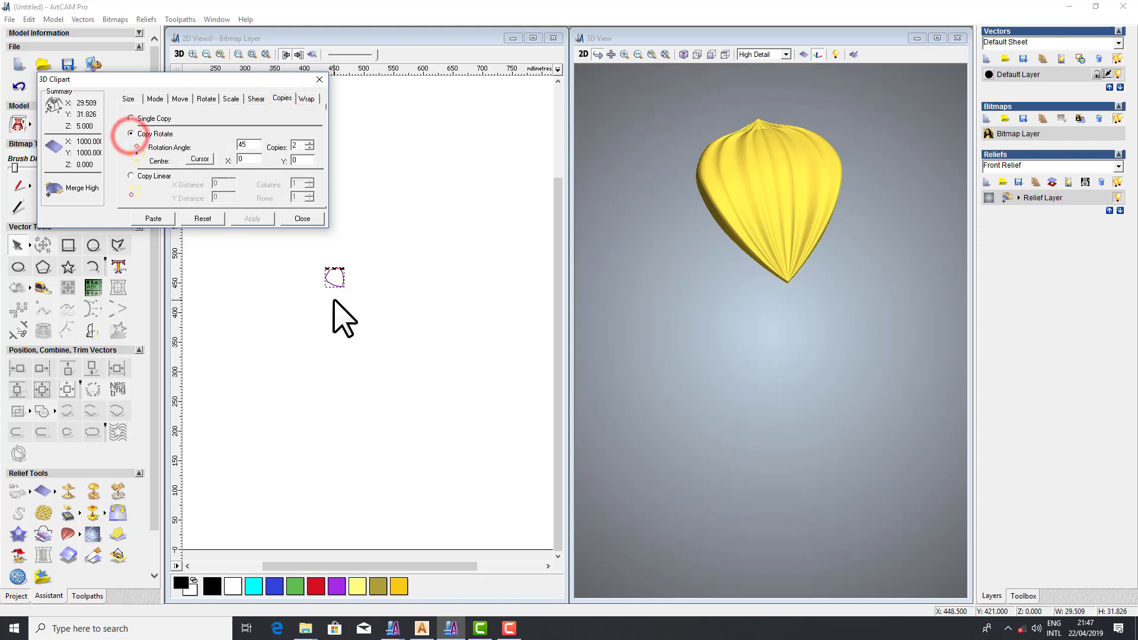
scroll(411, 421, "down", 2)
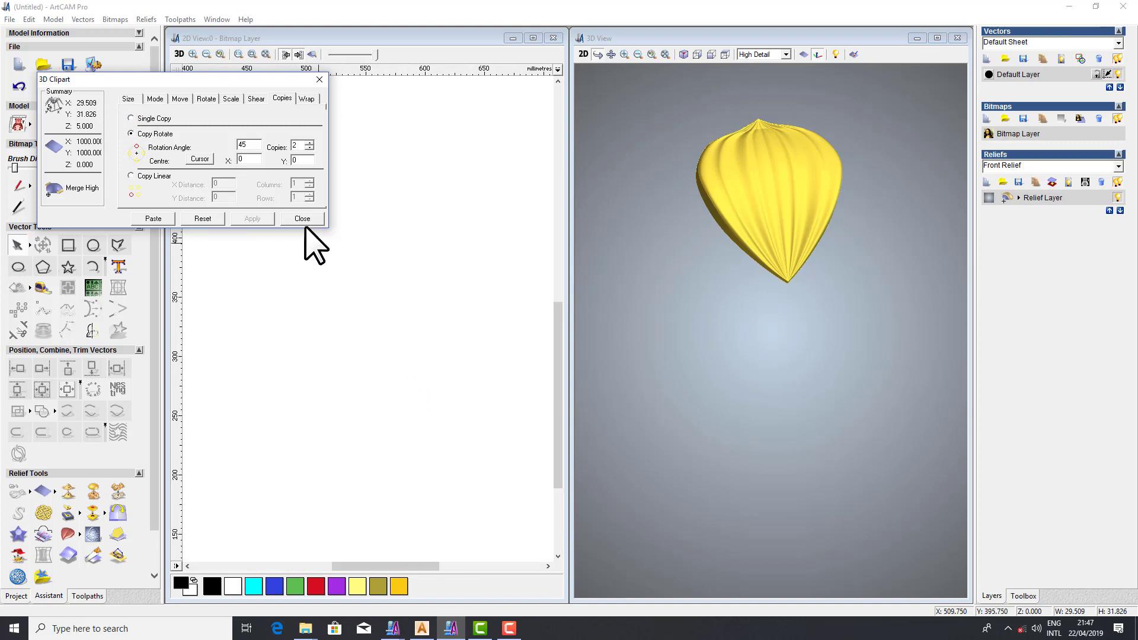
left_click(202, 159)
scroll(360, 308, "up", 1)
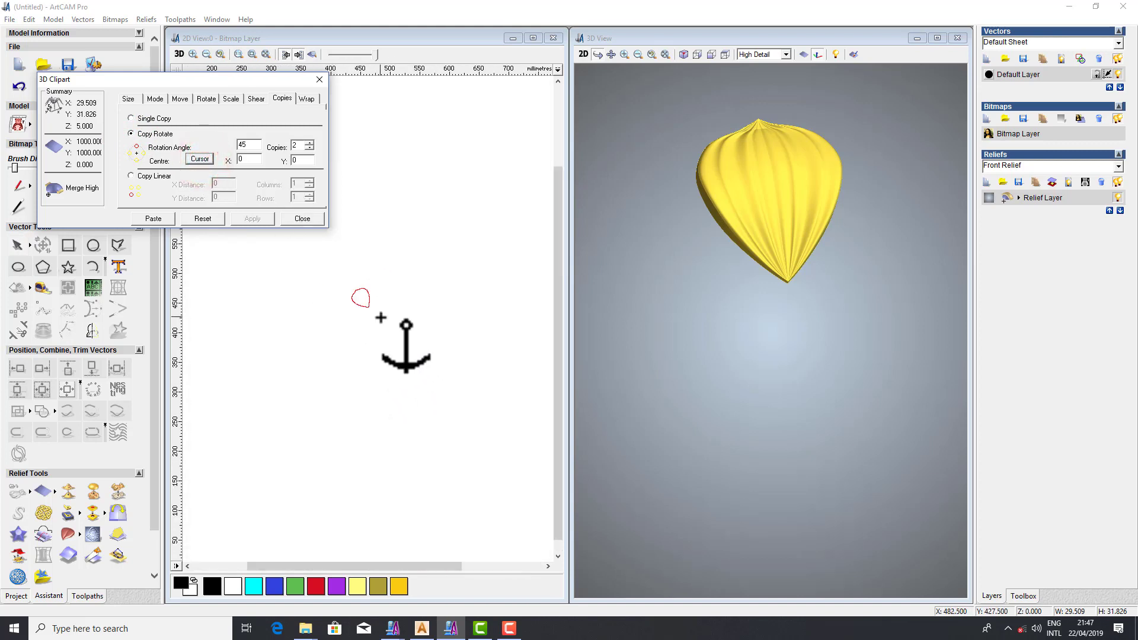
left_click(299, 289)
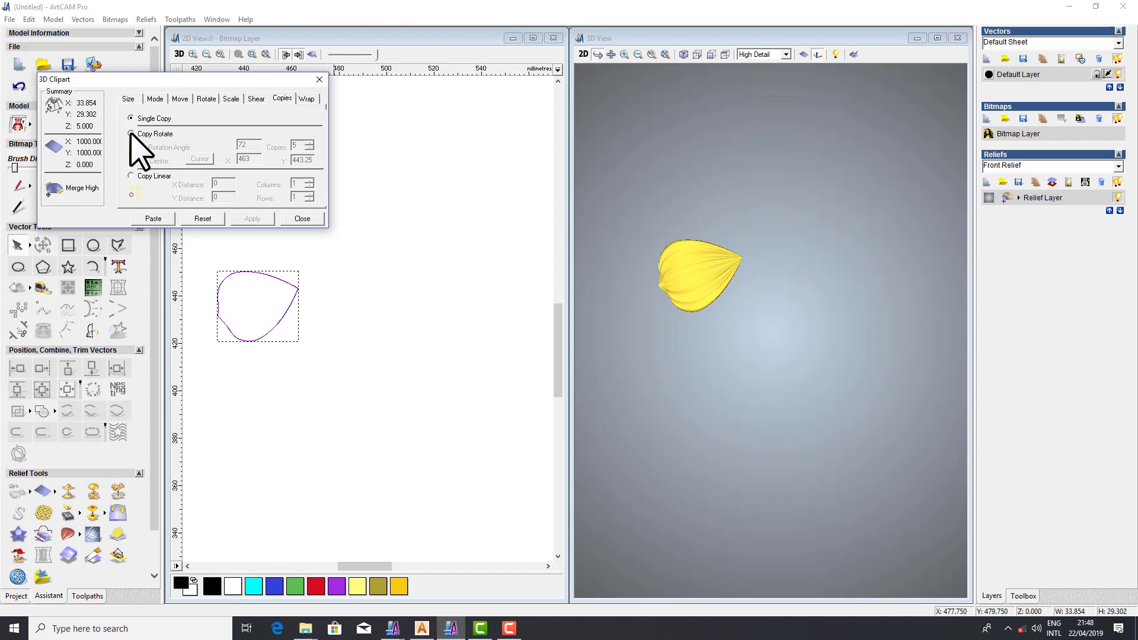
Set Copy Rotate to 72° with 5 copies, centred exactly at the petal tip
left_click(132, 135)
double_click(249, 144)
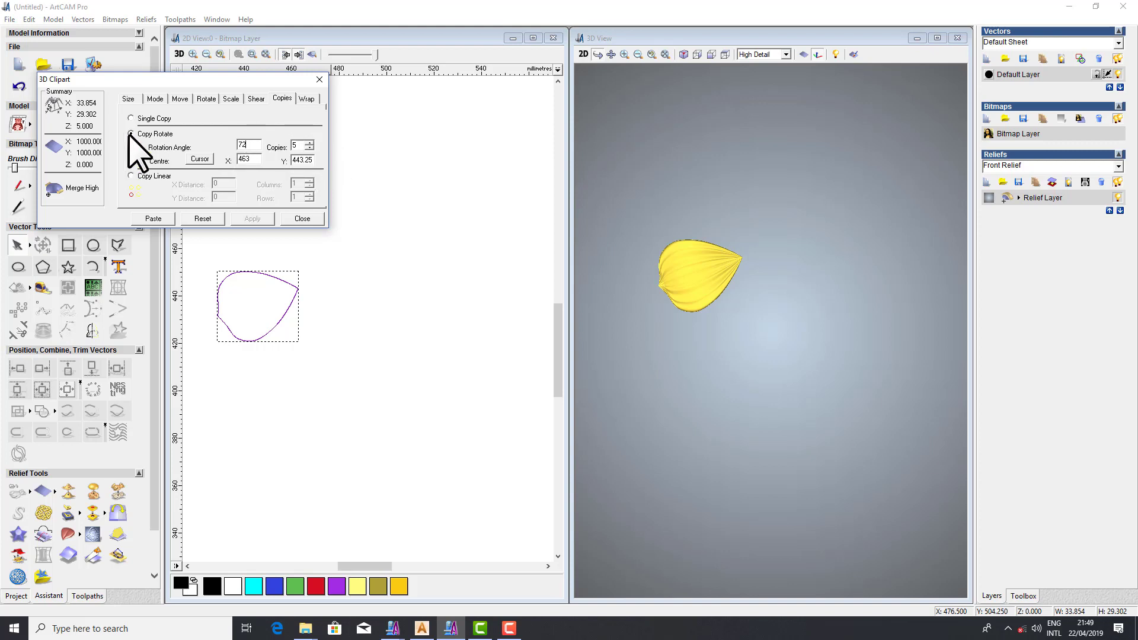
left_click(197, 159)
scroll(302, 312, "up", 2)
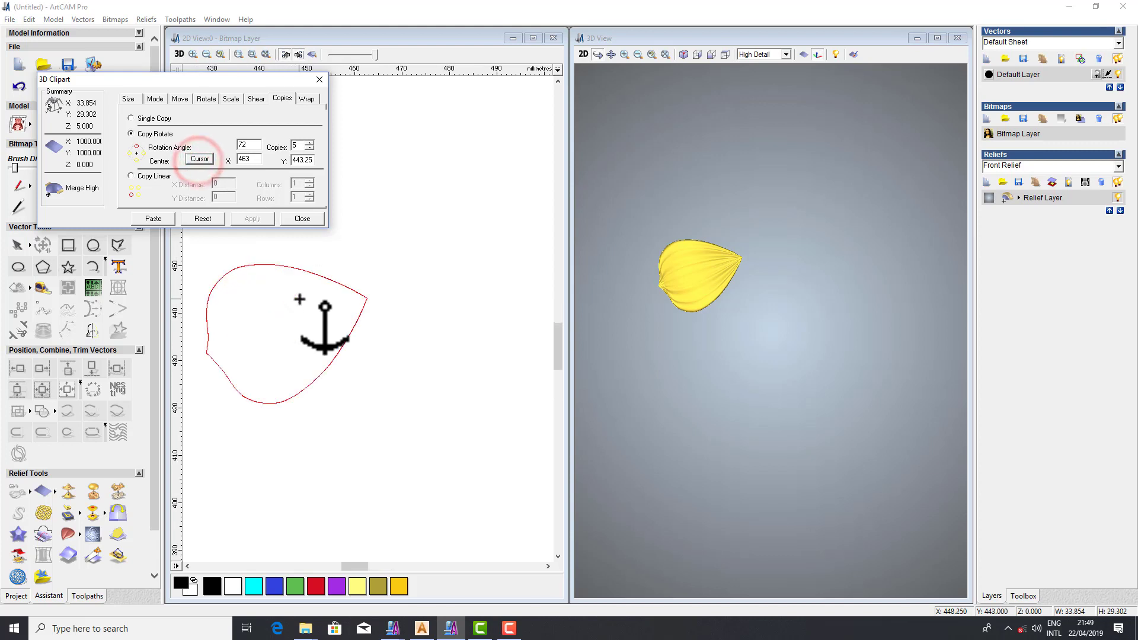
scroll(370, 316, "up", 2)
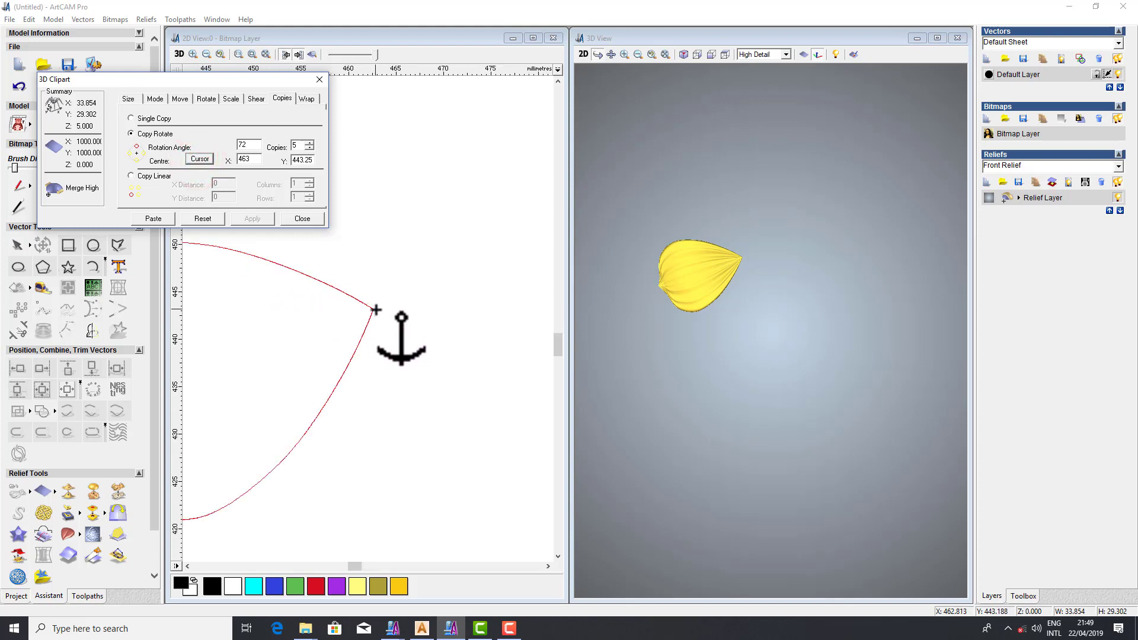
left_click(375, 310)
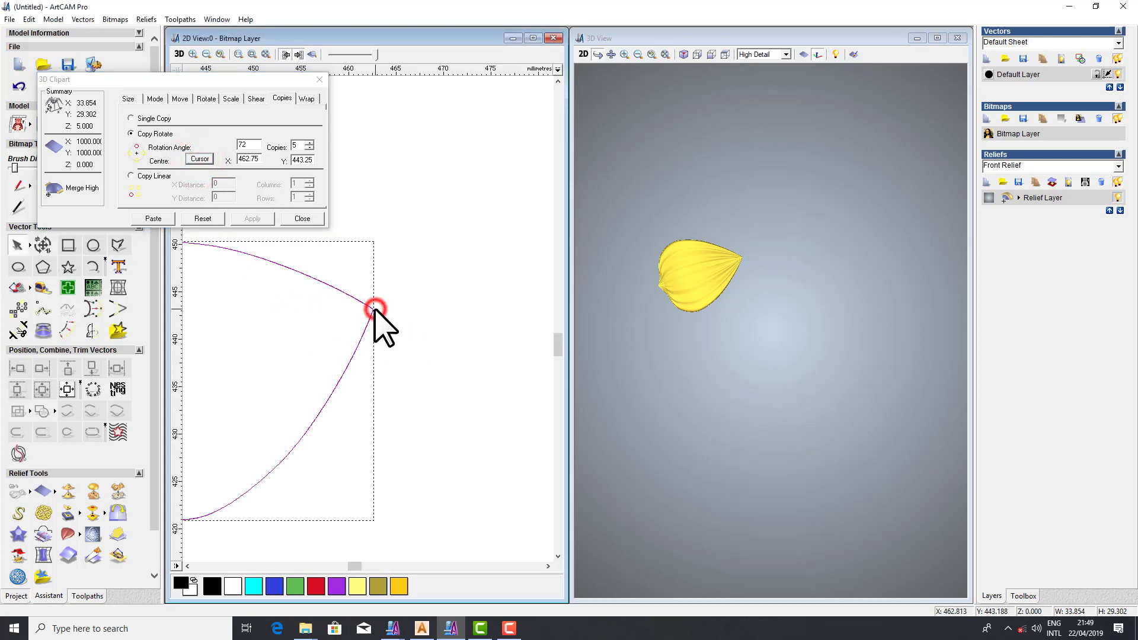
Paste the five rotated petals and close the clipart settings
left_click(161, 219)
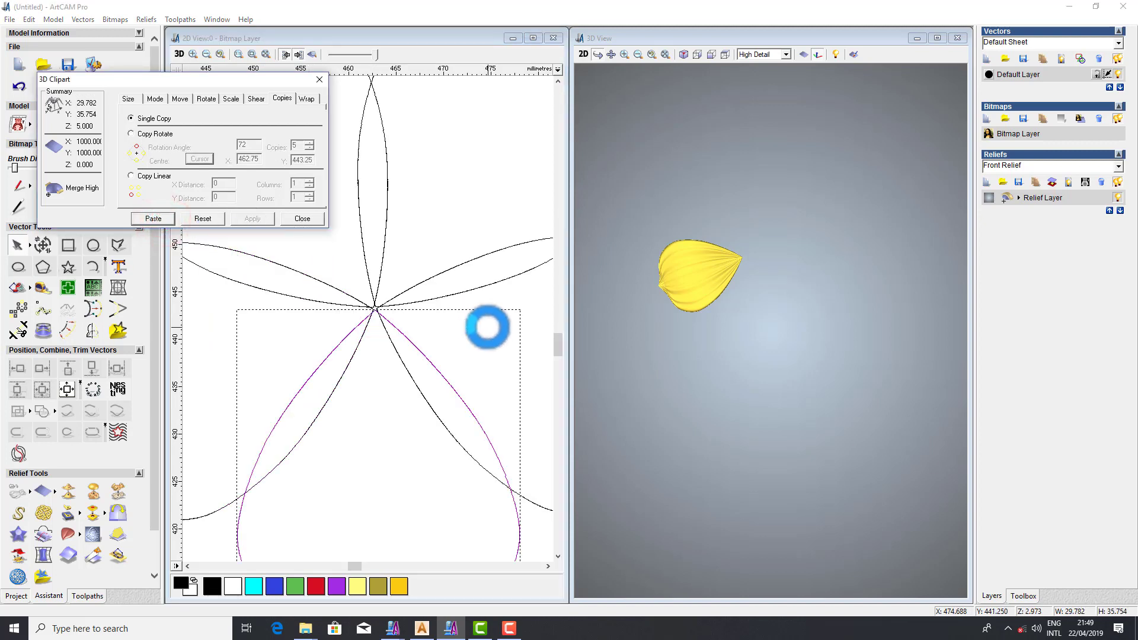
left_click(302, 219)
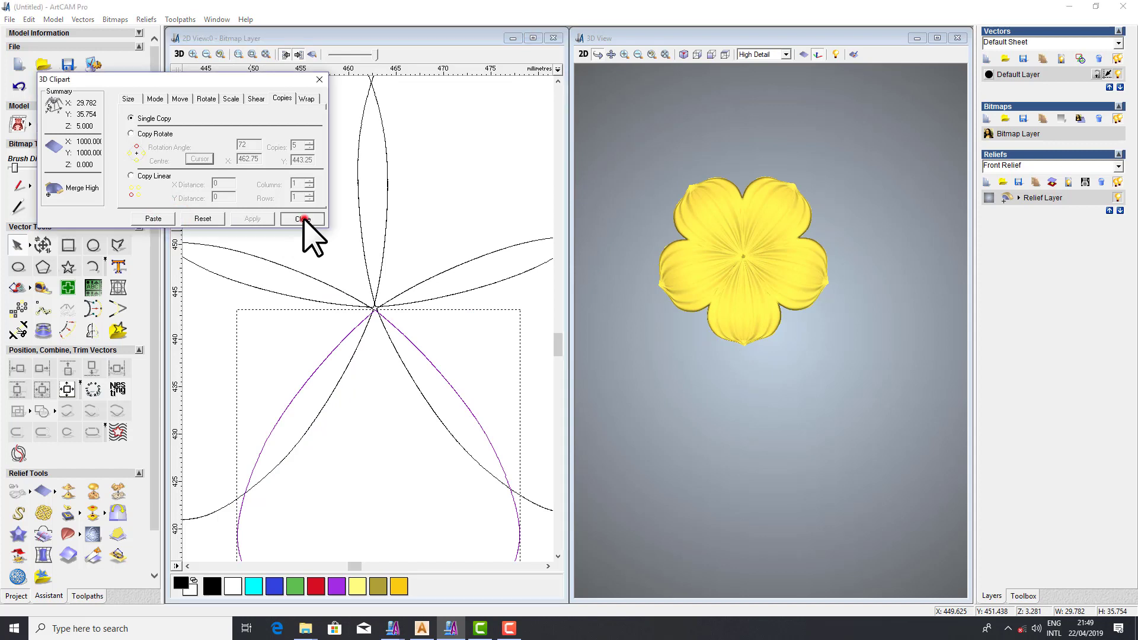
left_click(303, 219)
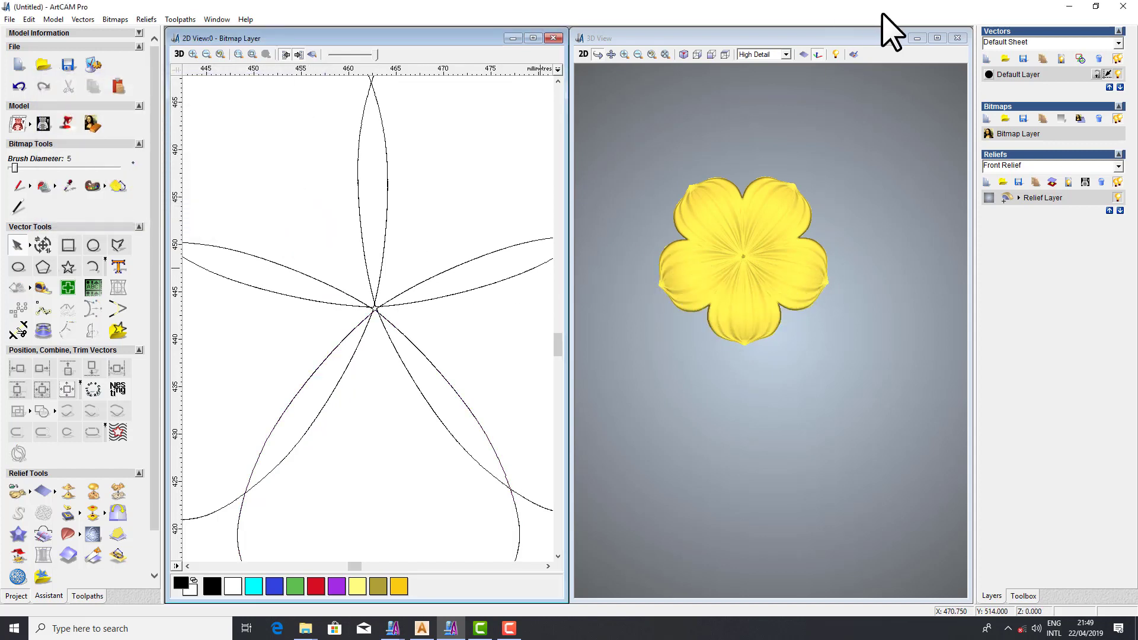
left_click(936, 38)
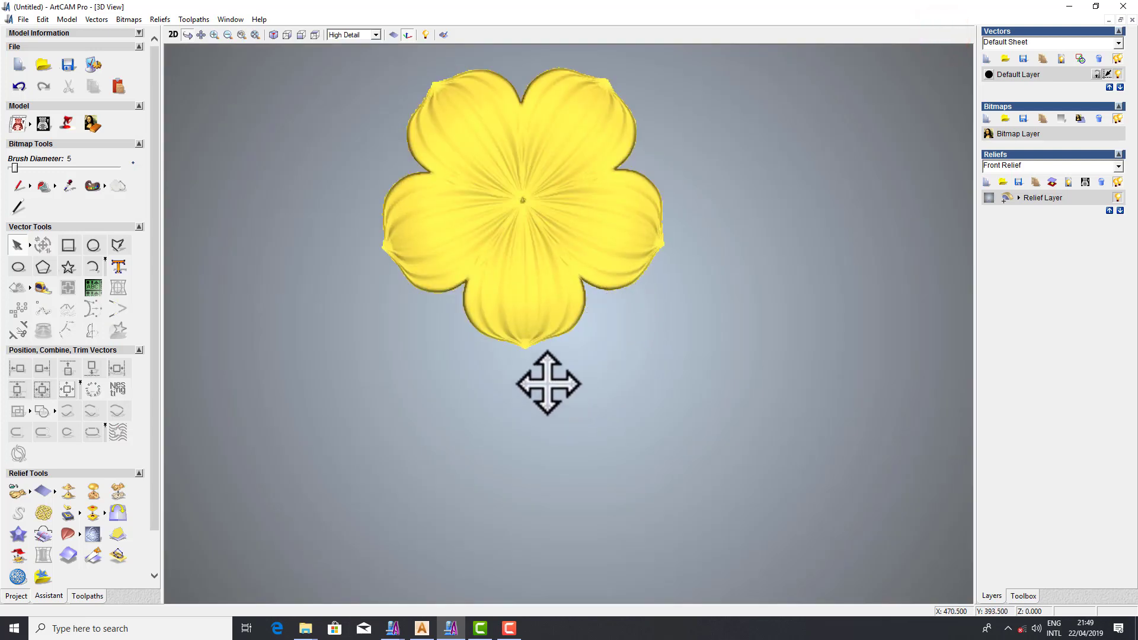
mouse_move(545, 381)
left_mouse_down()
mouse_move(574, 219)
mouse_move(588, 253)
mouse_move(356, 81)
left_mouse_up()
scroll(587, 251, "up", 3)
scroll(587, 250, "down", 3)
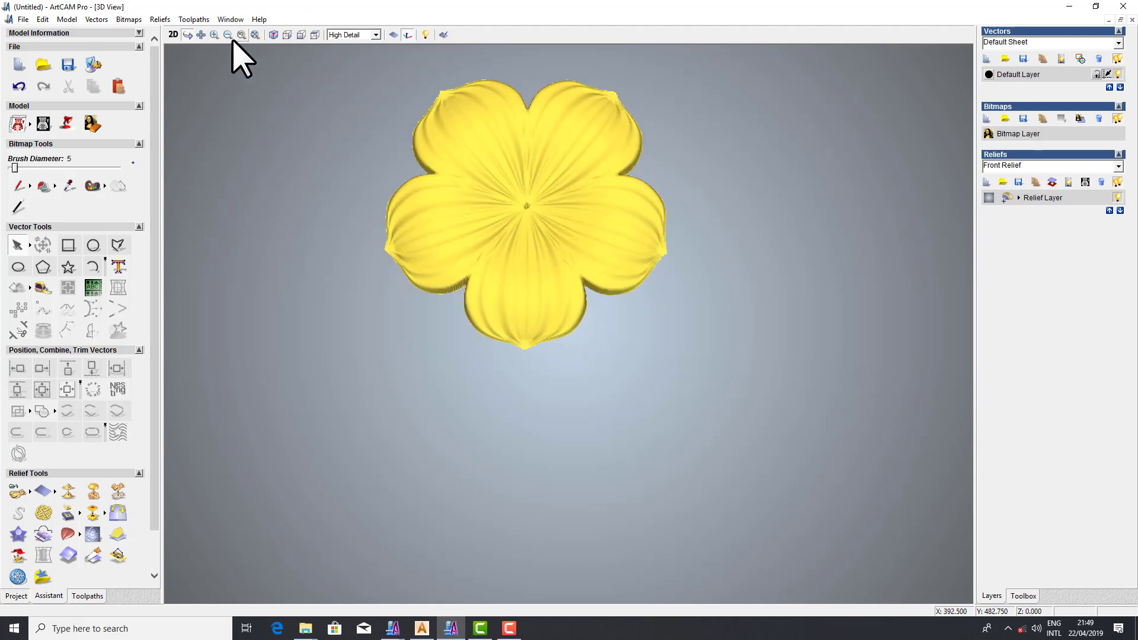
left_click(173, 35)
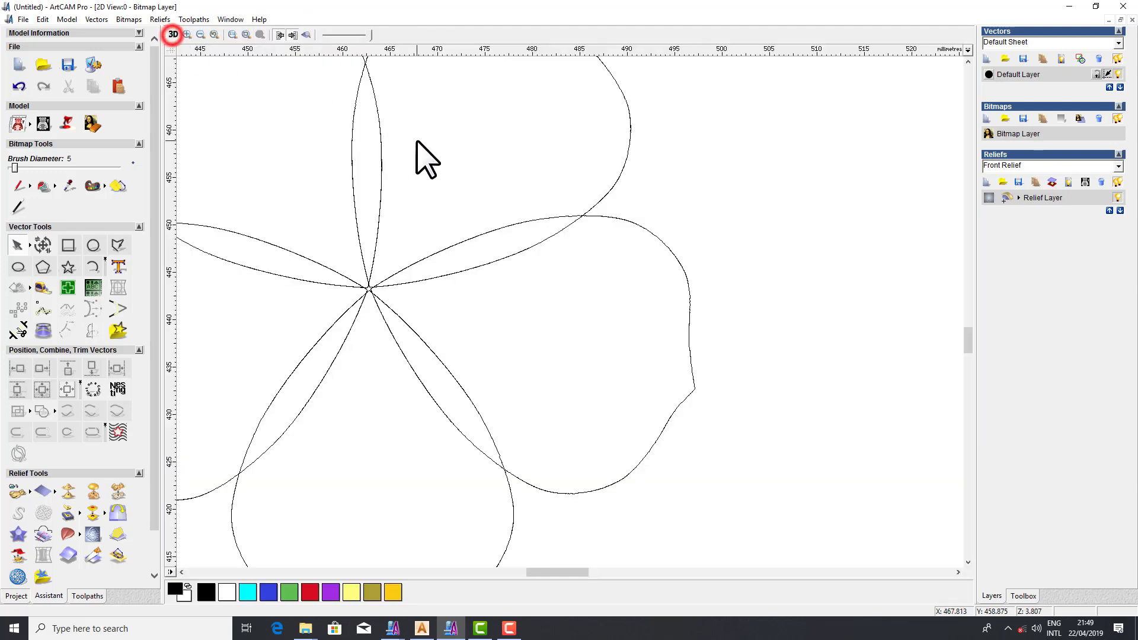
scroll(521, 331, "down", 3)
scroll(372, 246, "down", 5)
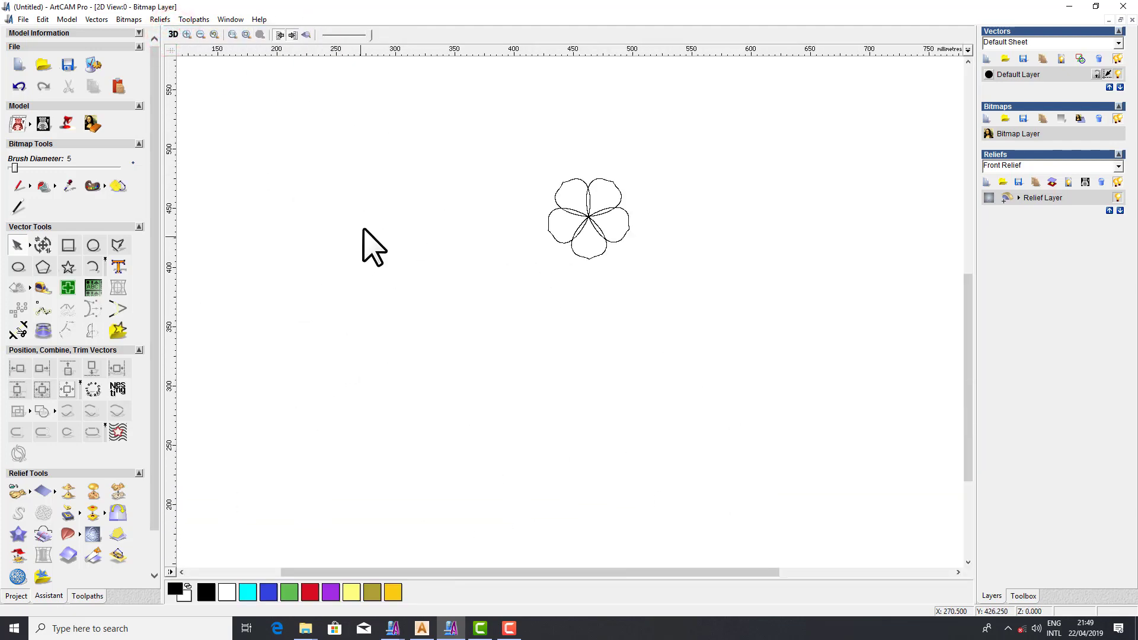
scroll(639, 208, "up", 2)
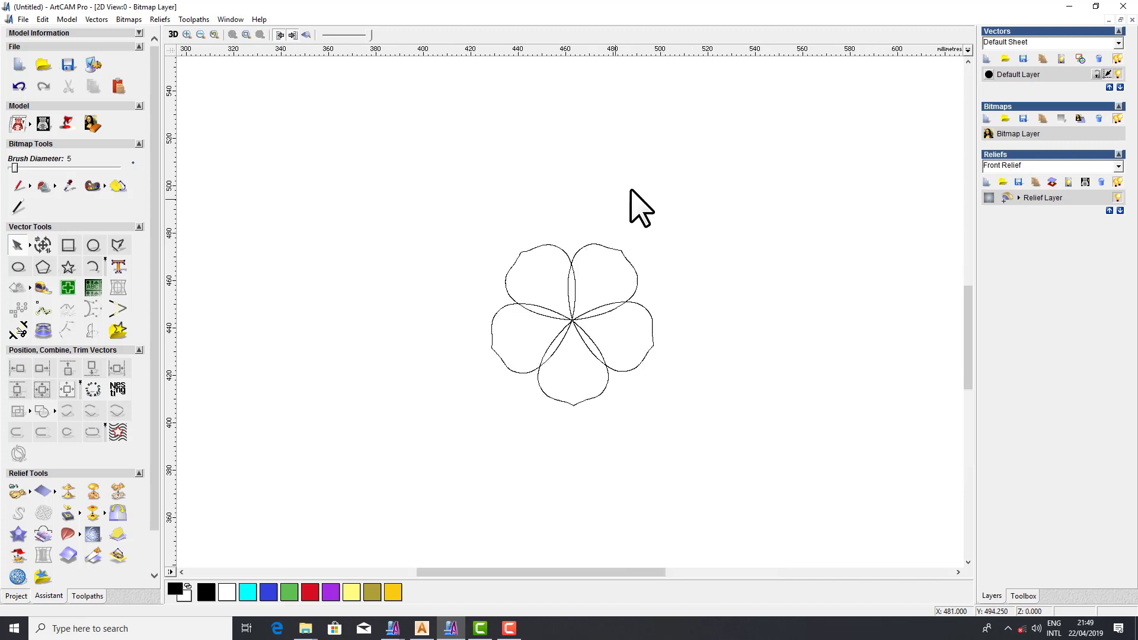
left_click(230, 19)
left_click(272, 44)
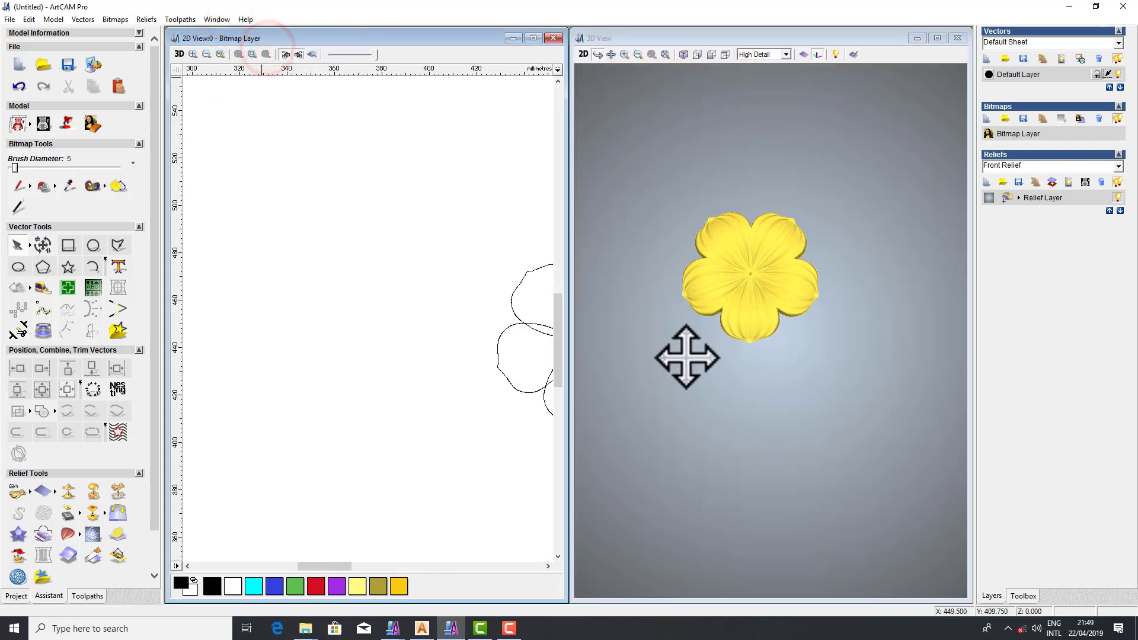
scroll(380, 371, "down", 3)
scroll(450, 311, "up", 3)
scroll(332, 320, "down", 3)
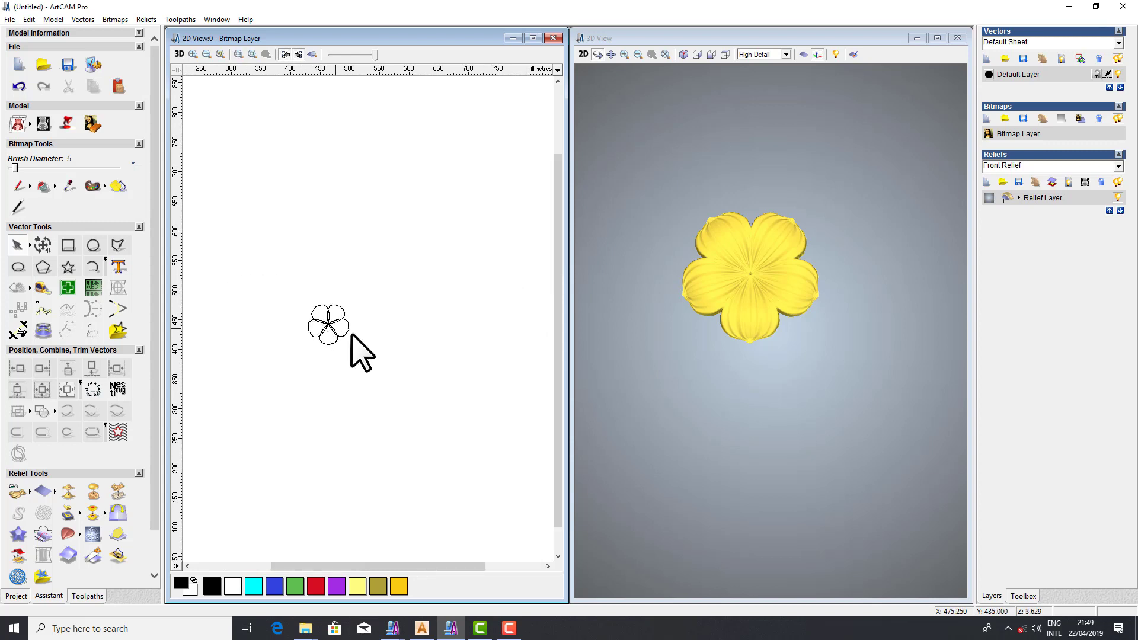
scroll(343, 332, "up", 2)
scroll(415, 308, "up", 3)
scroll(430, 299, "down", 2)
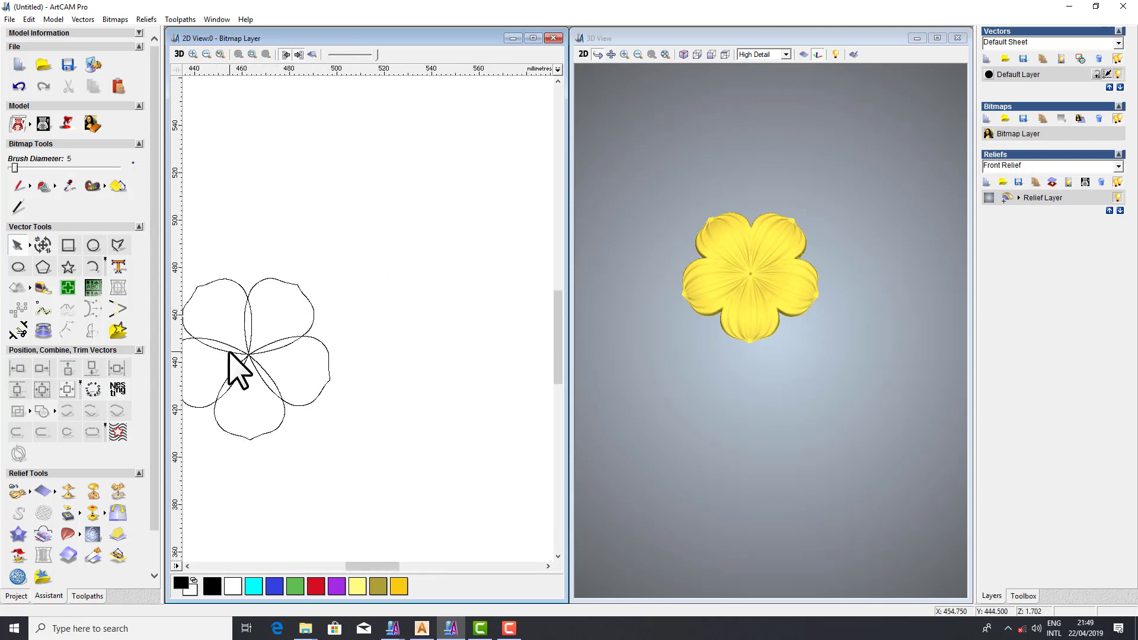
scroll(229, 350, "up", 3)
scroll(325, 350, "down", 1)
scroll(459, 318, "down", 3)
scroll(368, 329, "up", 2)
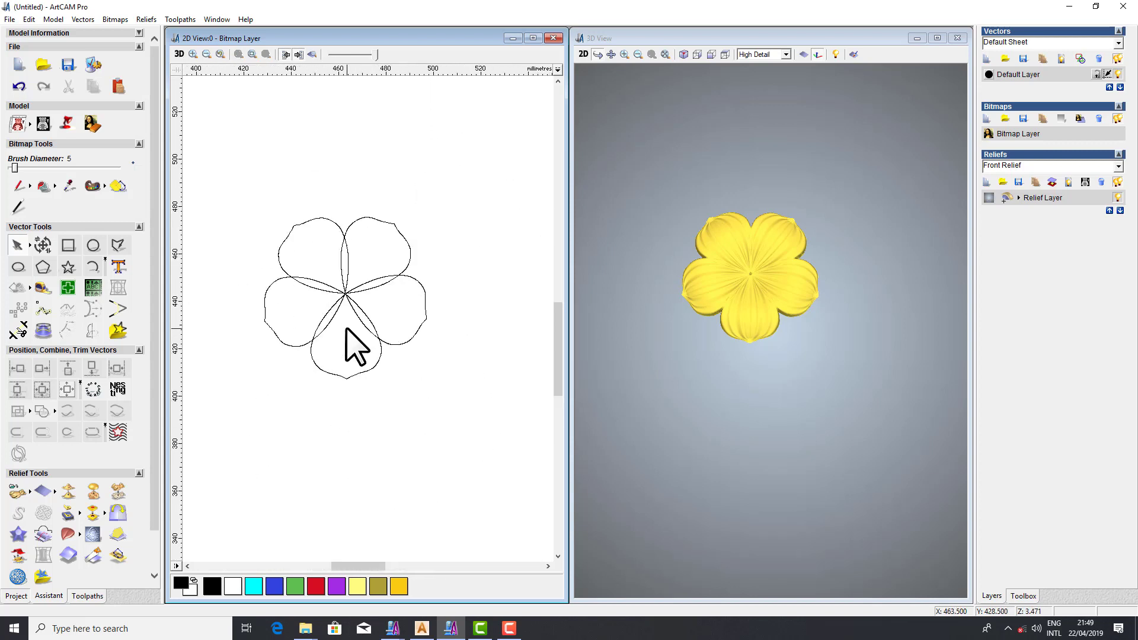
scroll(338, 296, "up", 2)
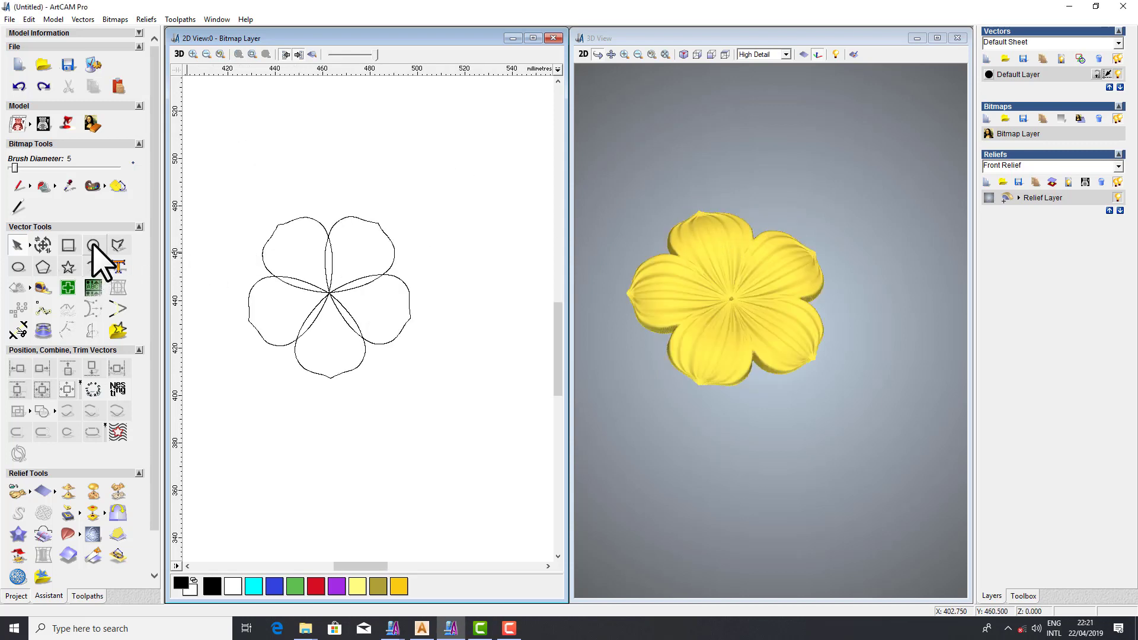
Draw a circle around the flower's centre
left_click(93, 244)
scroll(330, 297, "up", 2)
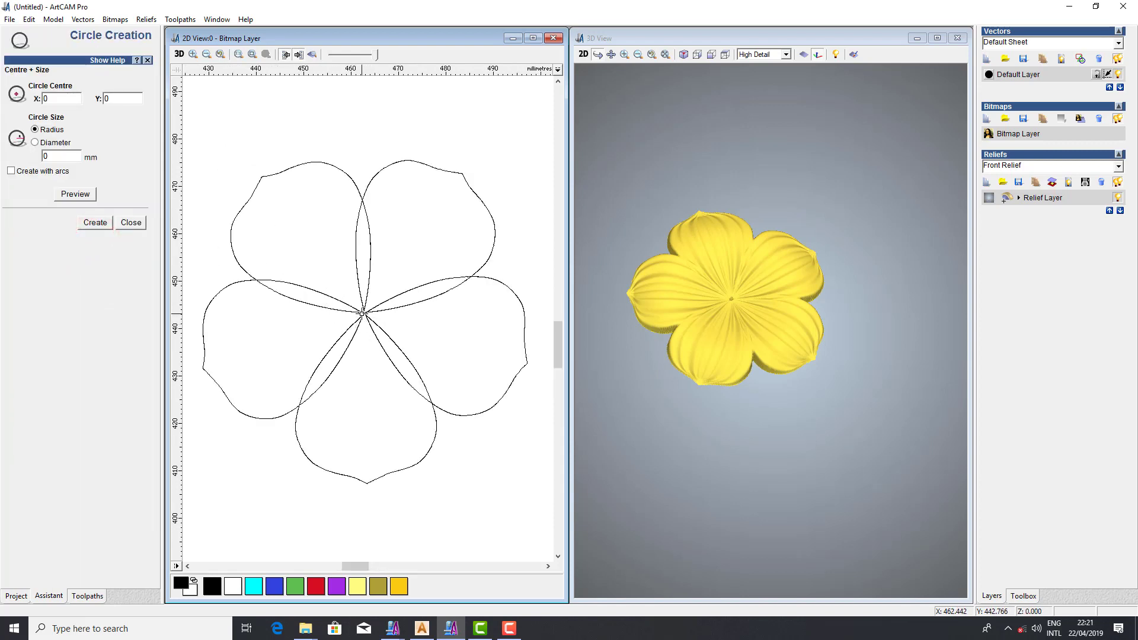
left_click_drag(363, 314, 381, 284)
left_click(403, 255)
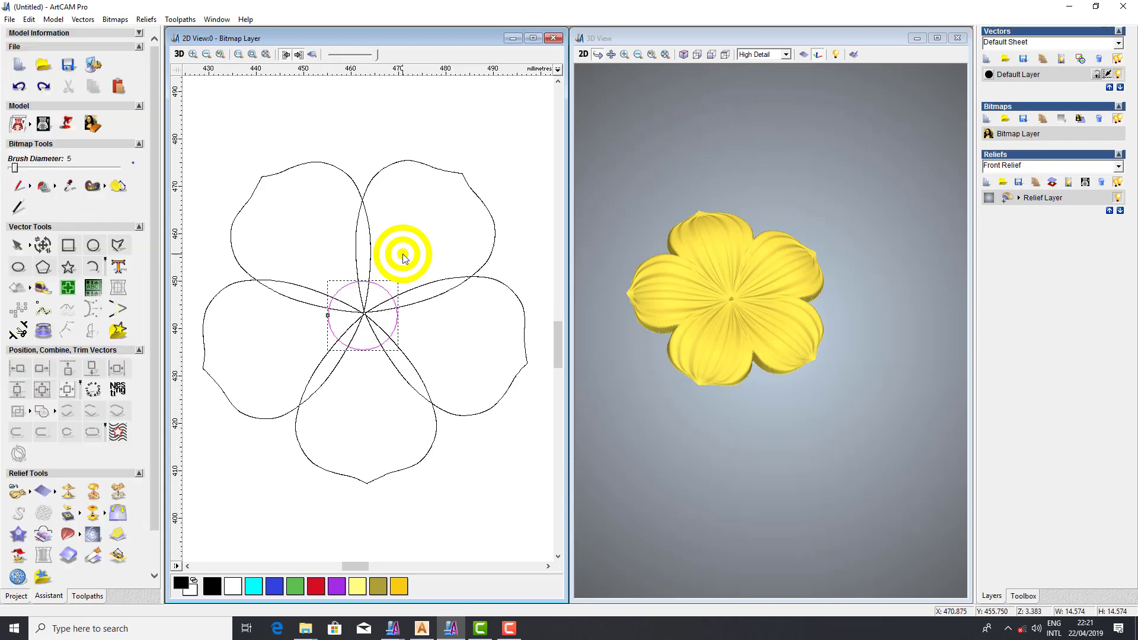
Add a new relief layer set to Merge High
left_click(987, 183)
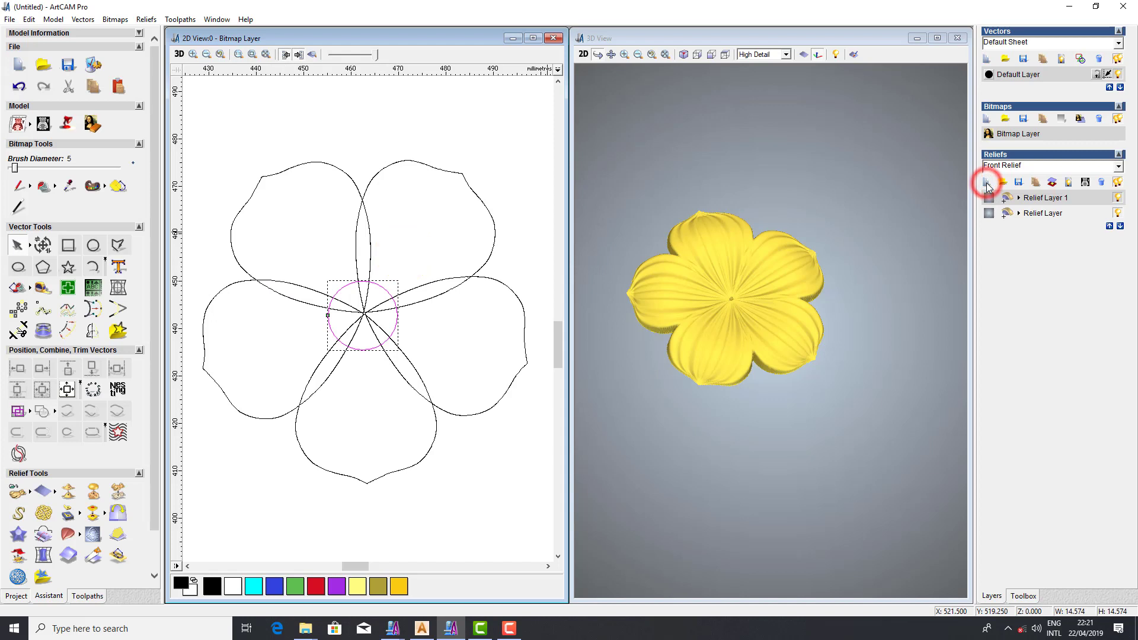
left_click(1020, 199)
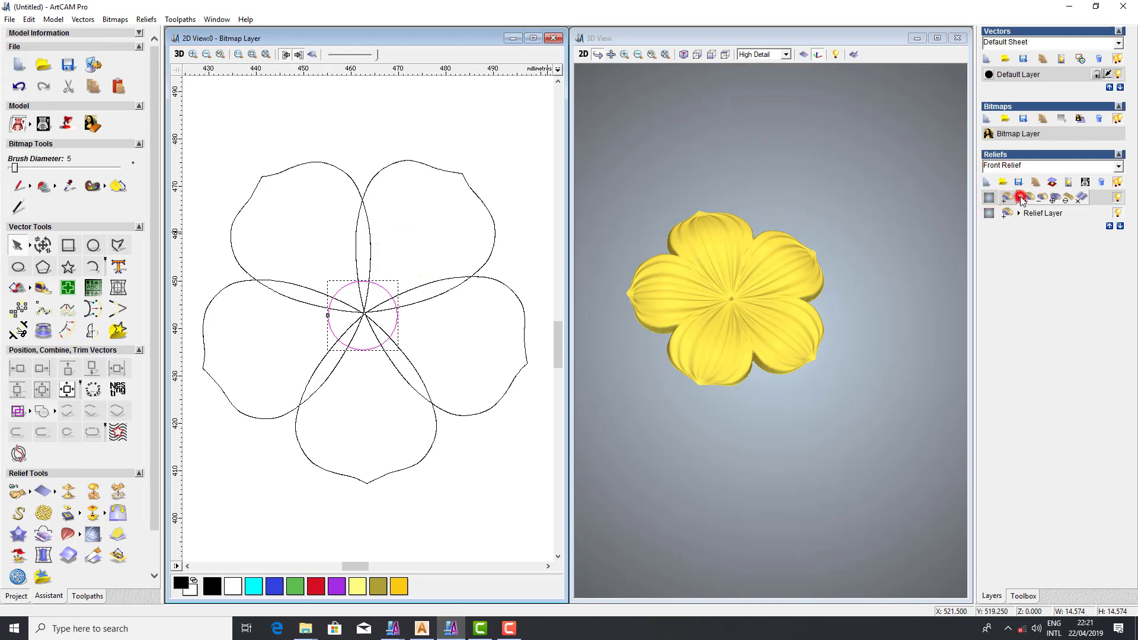
left_click(1054, 200)
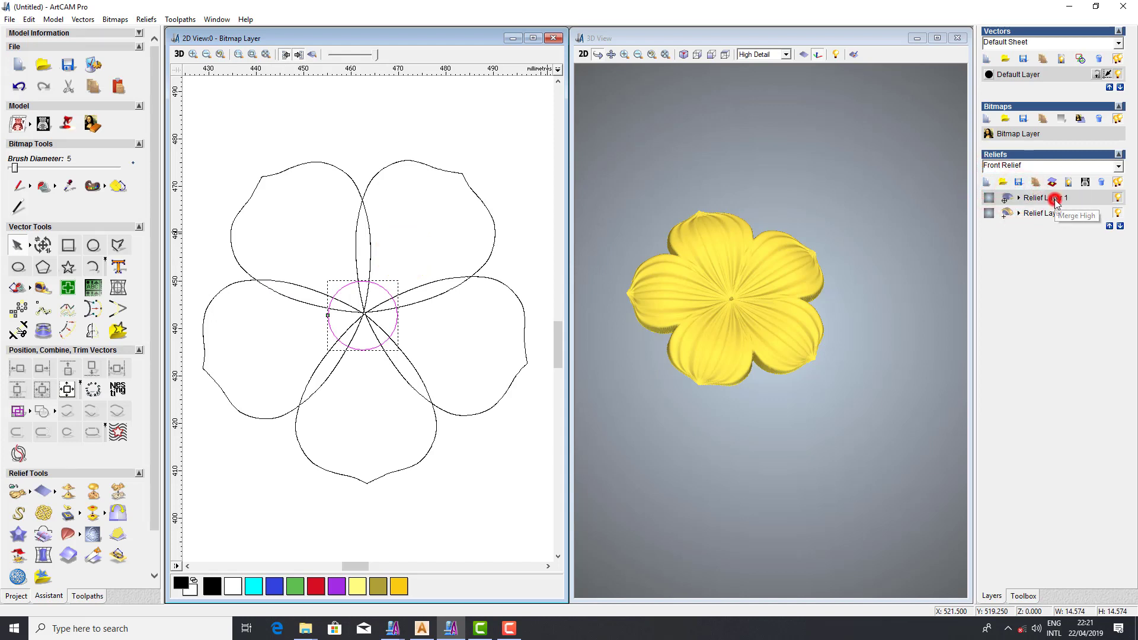
Raise the centre circle as a rounded dome in the Shape Editor
double_click(382, 275)
left_click(101, 144)
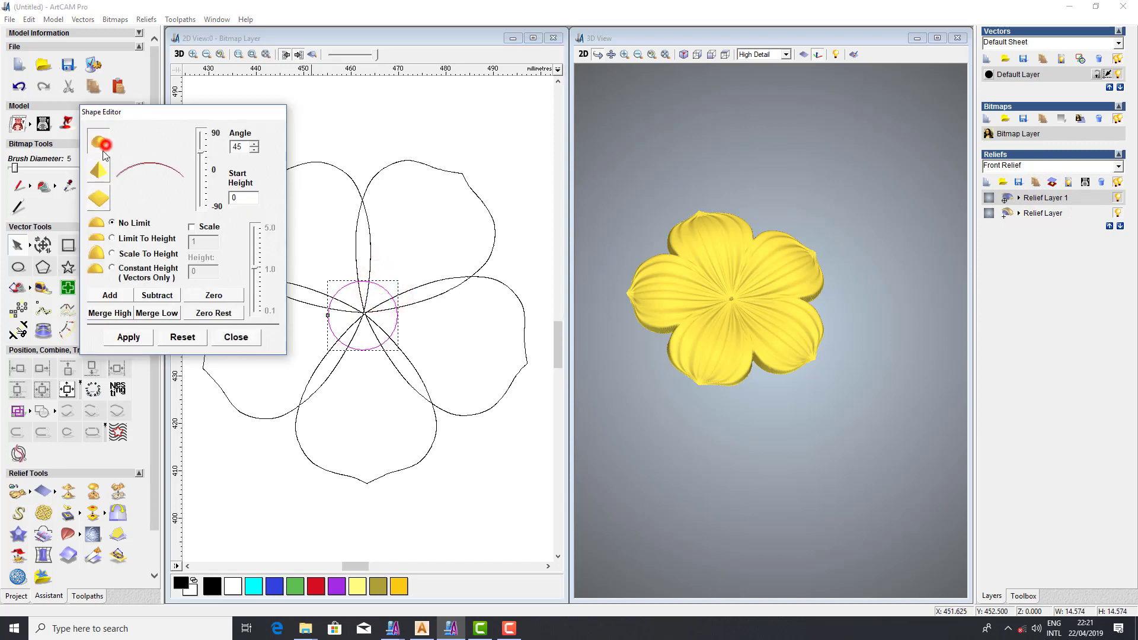
left_click(110, 297)
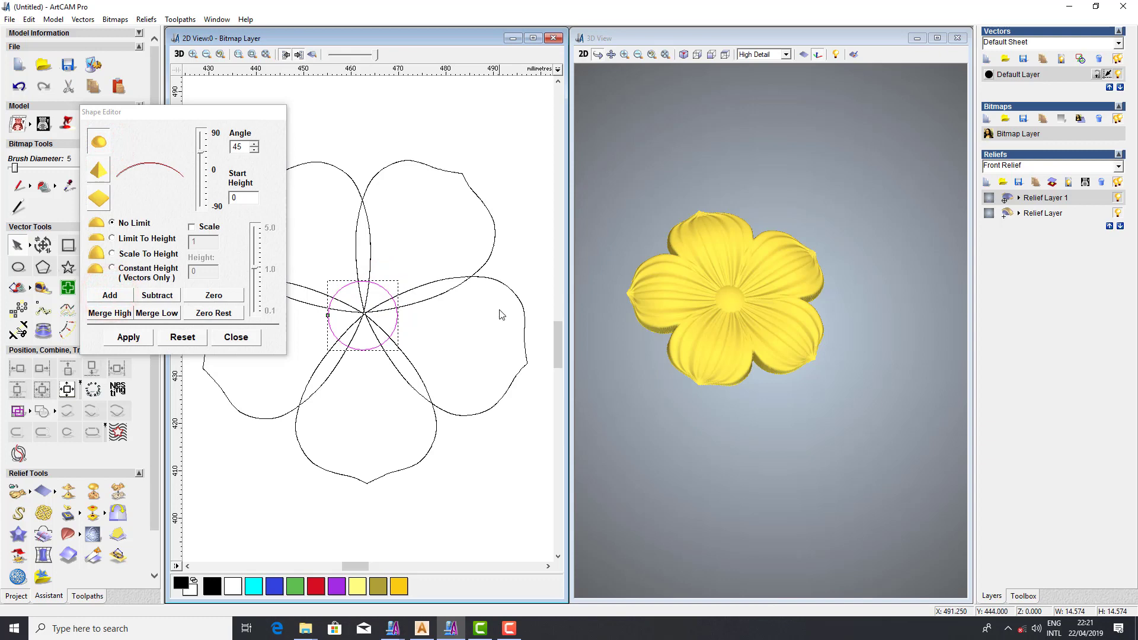
scroll(748, 312, "up", 3)
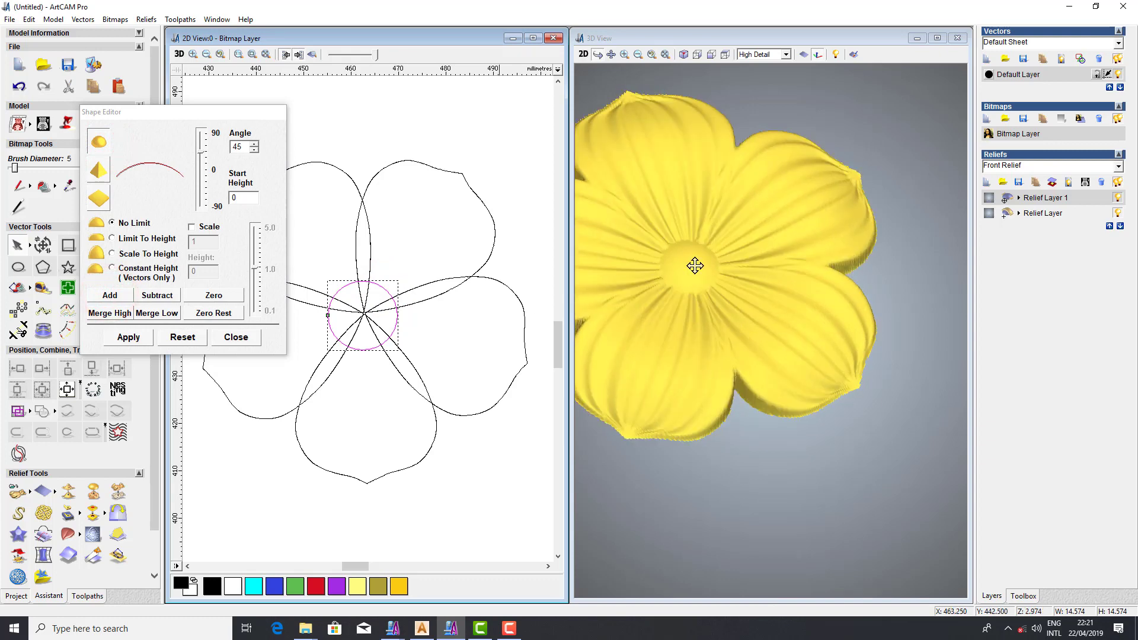
left_click(229, 337)
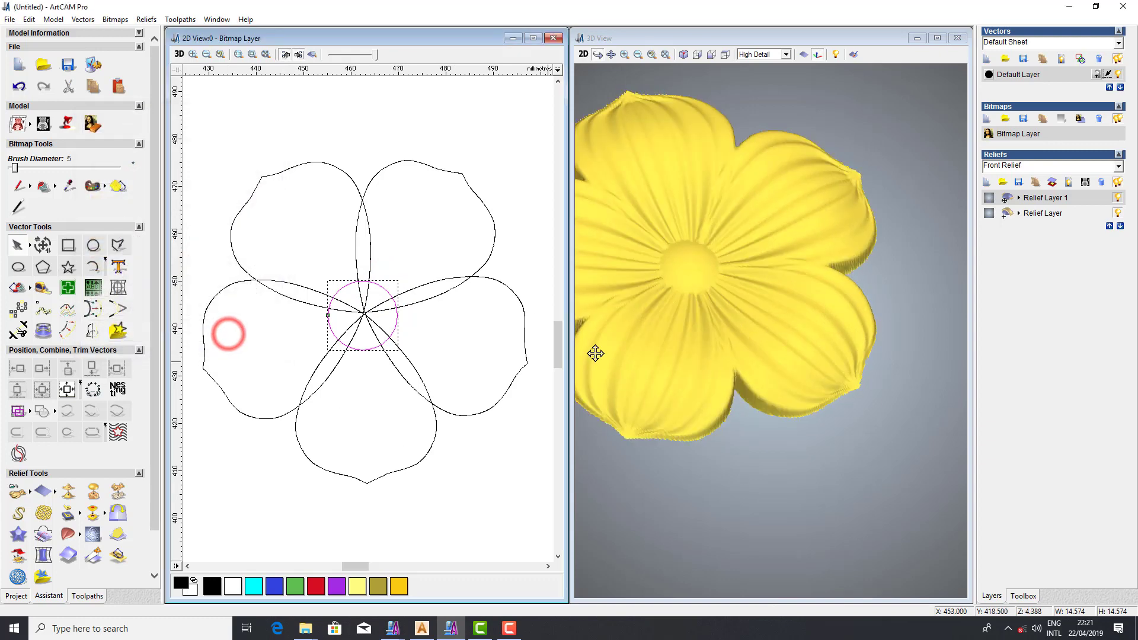
Apply a Sphere texture of size 1 and height 1 to the selected centre circle
left_click(94, 497)
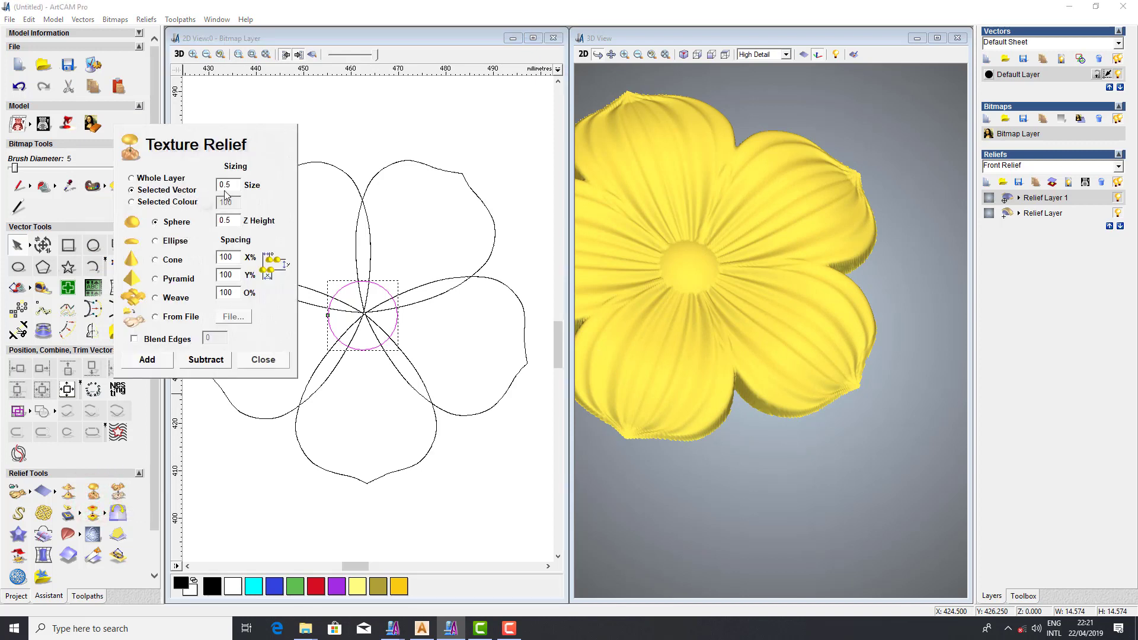
type("1")
type("1")
left_click(159, 362)
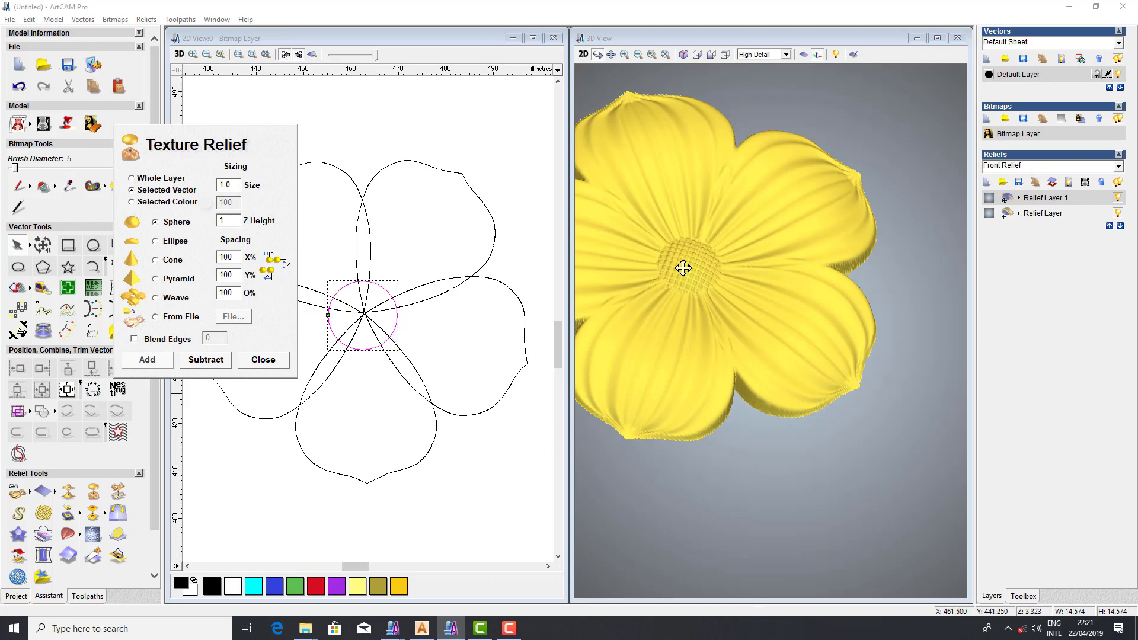
scroll(680, 264, "up", 2)
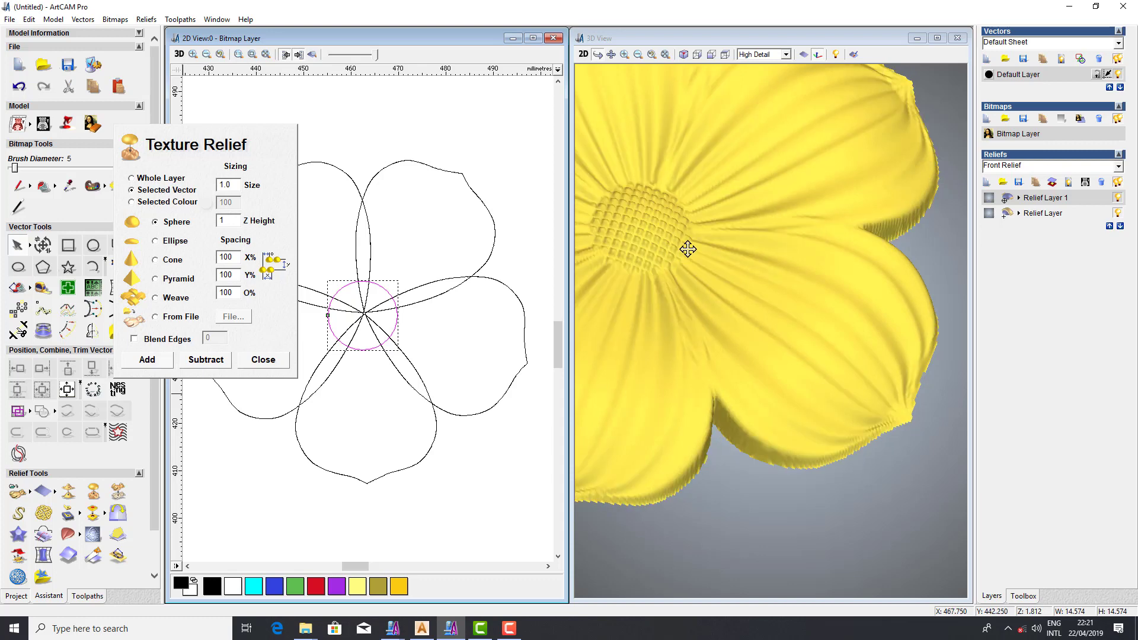
scroll(686, 246, "down", 3)
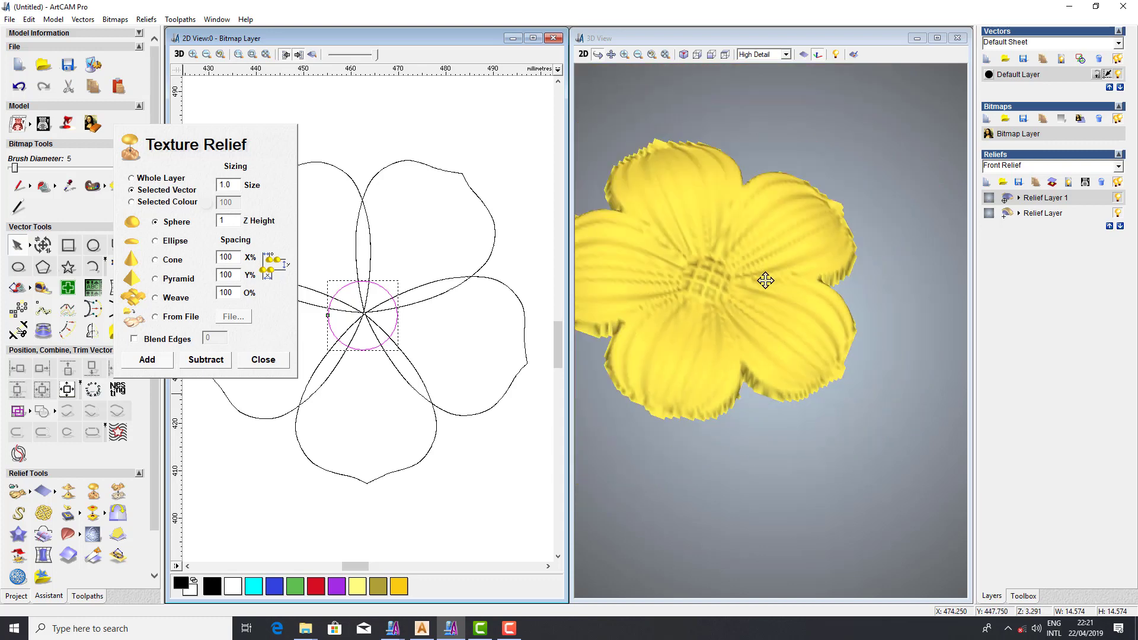
left_click(266, 359)
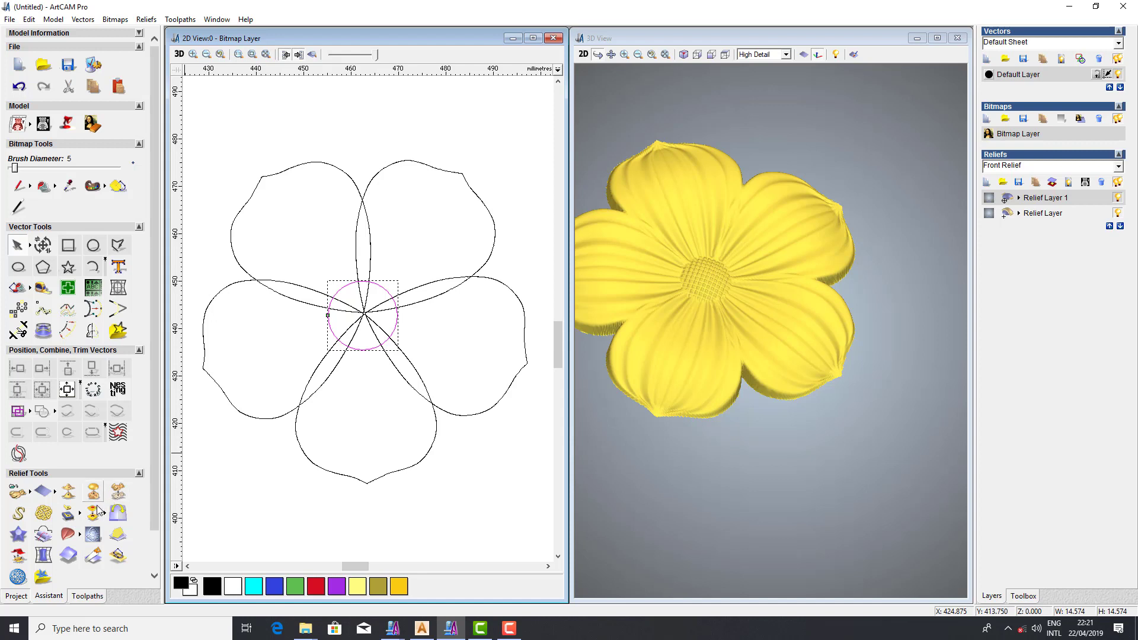
Smooth the textured dome once with the base layer hidden, then maximise the 3D view
left_click(70, 494)
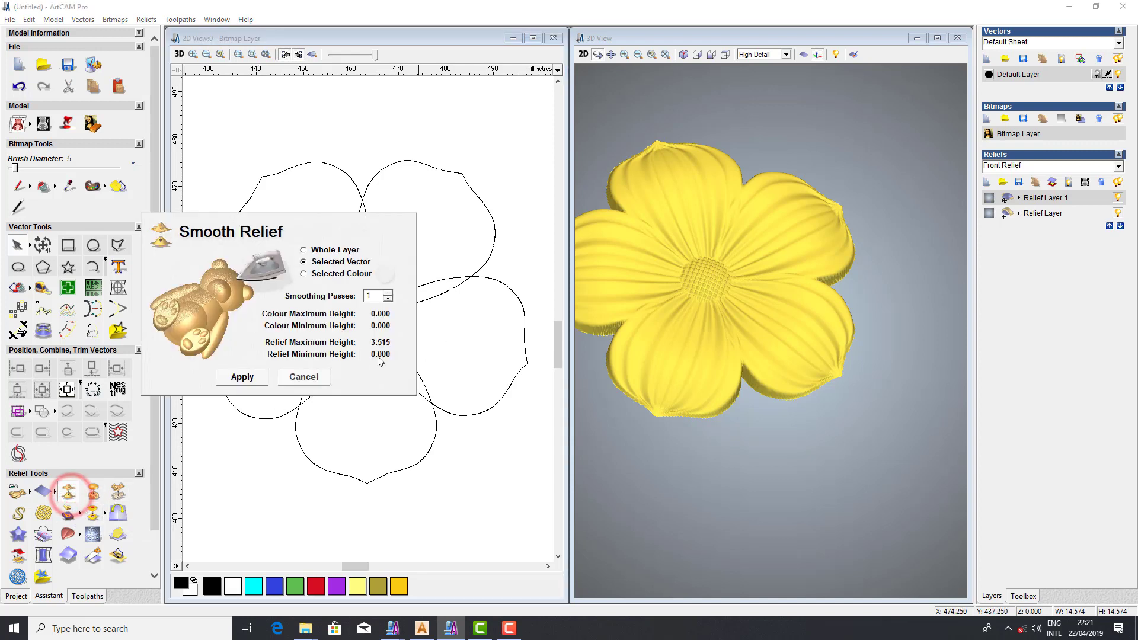
left_click(1118, 214)
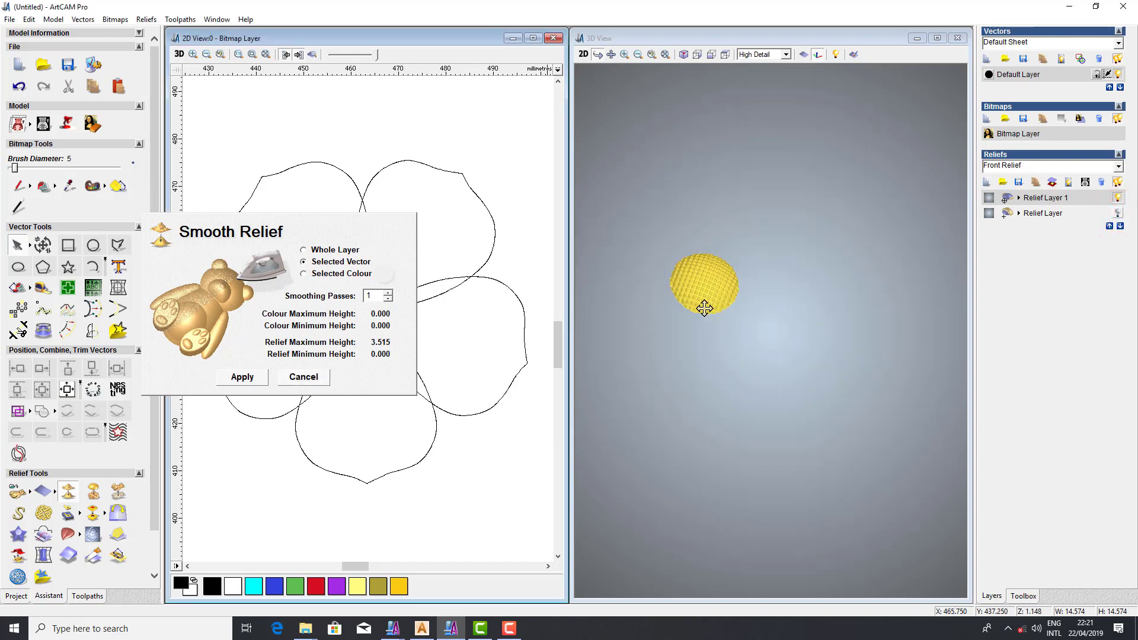
scroll(704, 308, "up", 2)
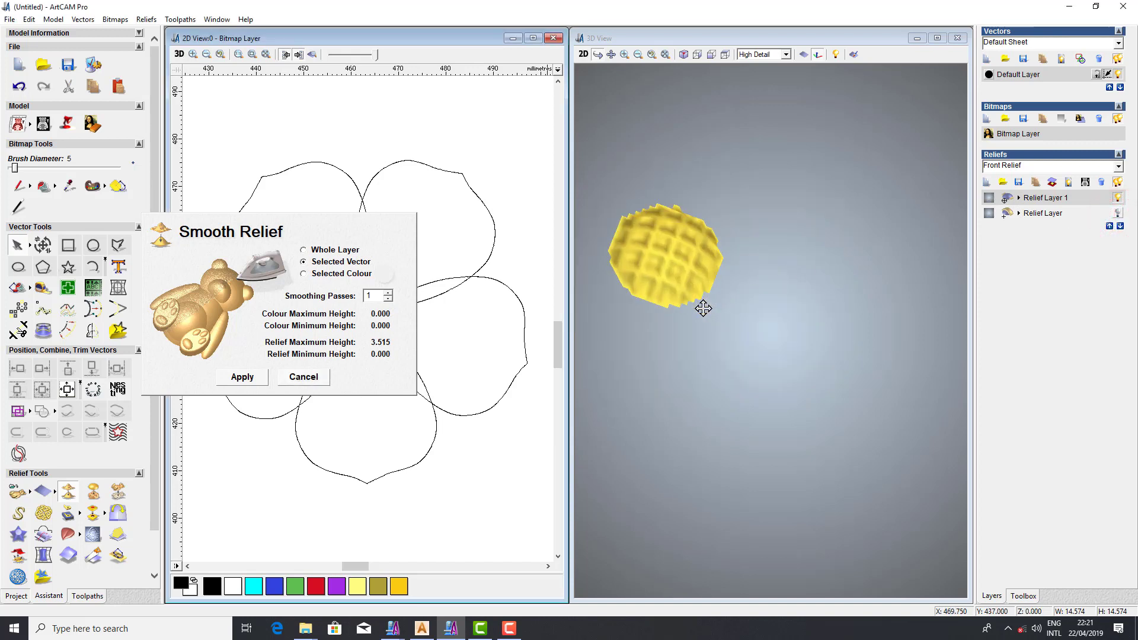
left_click(241, 383)
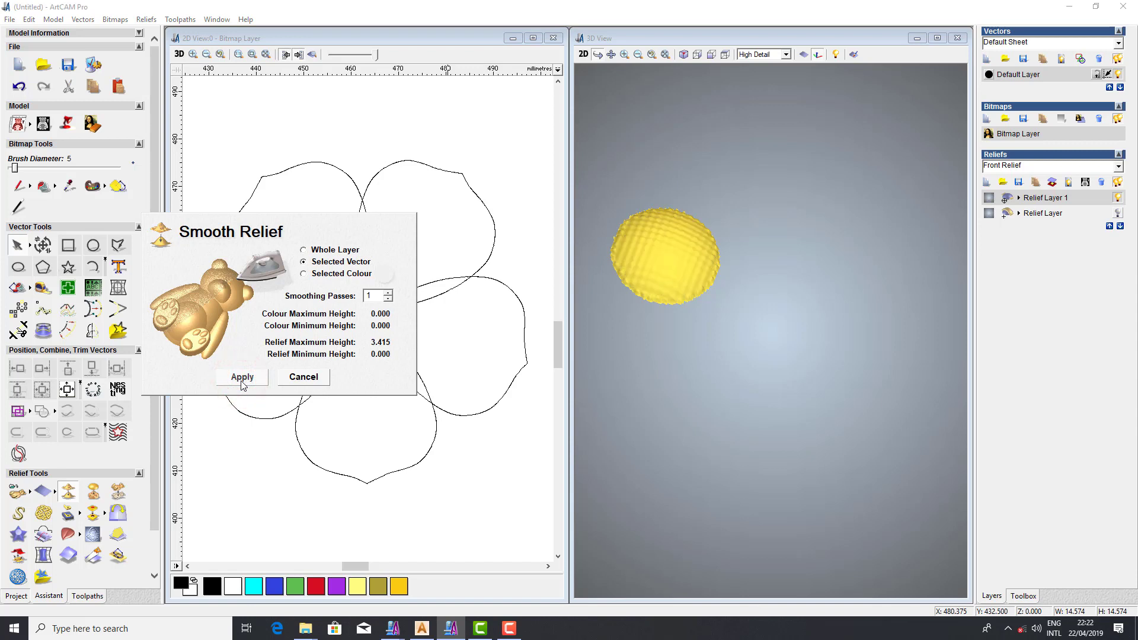
left_click(314, 384)
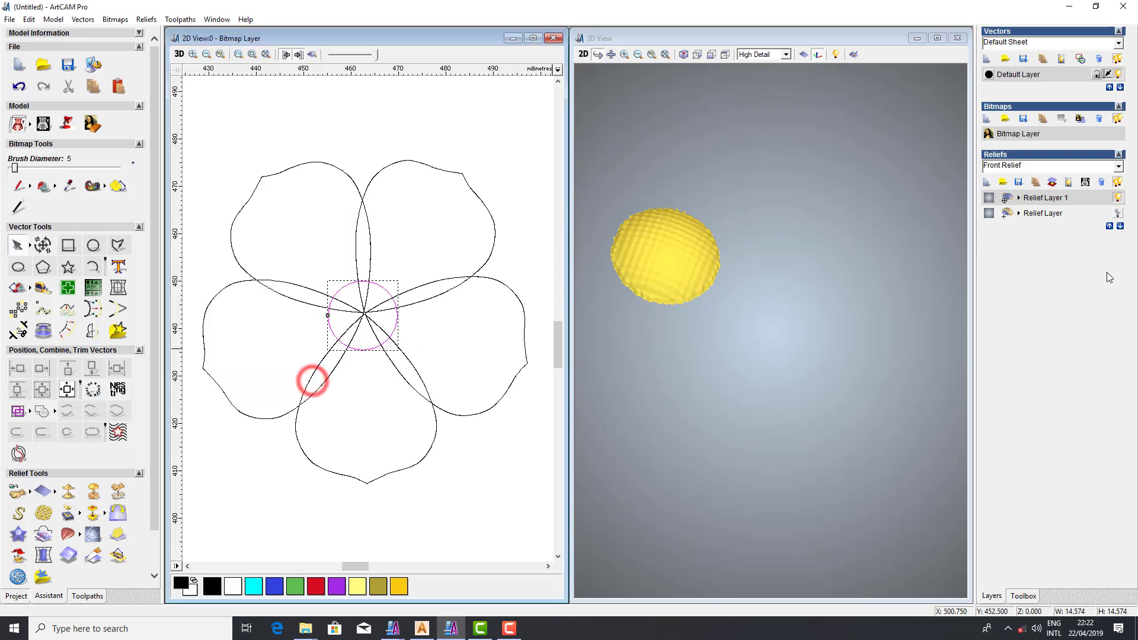
left_click(1118, 211)
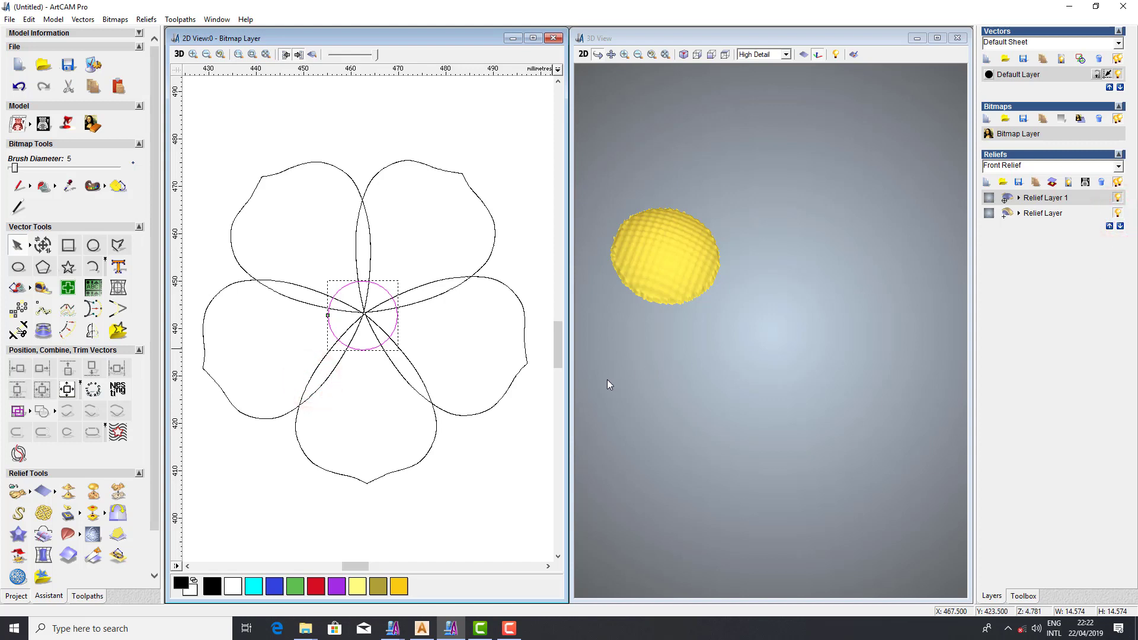
scroll(764, 319, "down", 2)
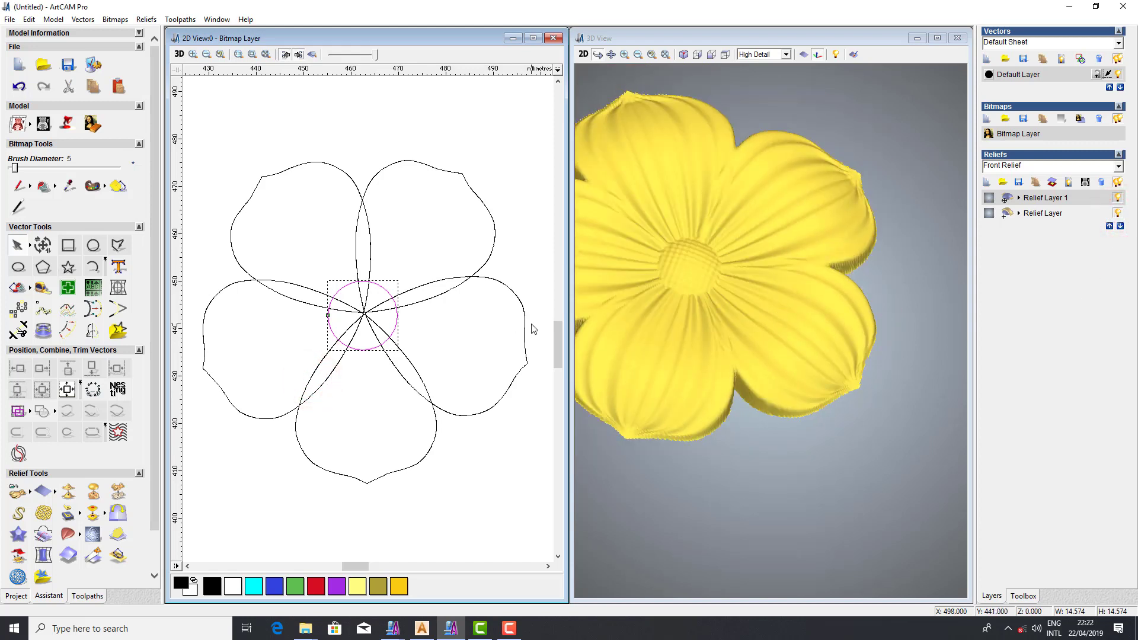
left_click(937, 38)
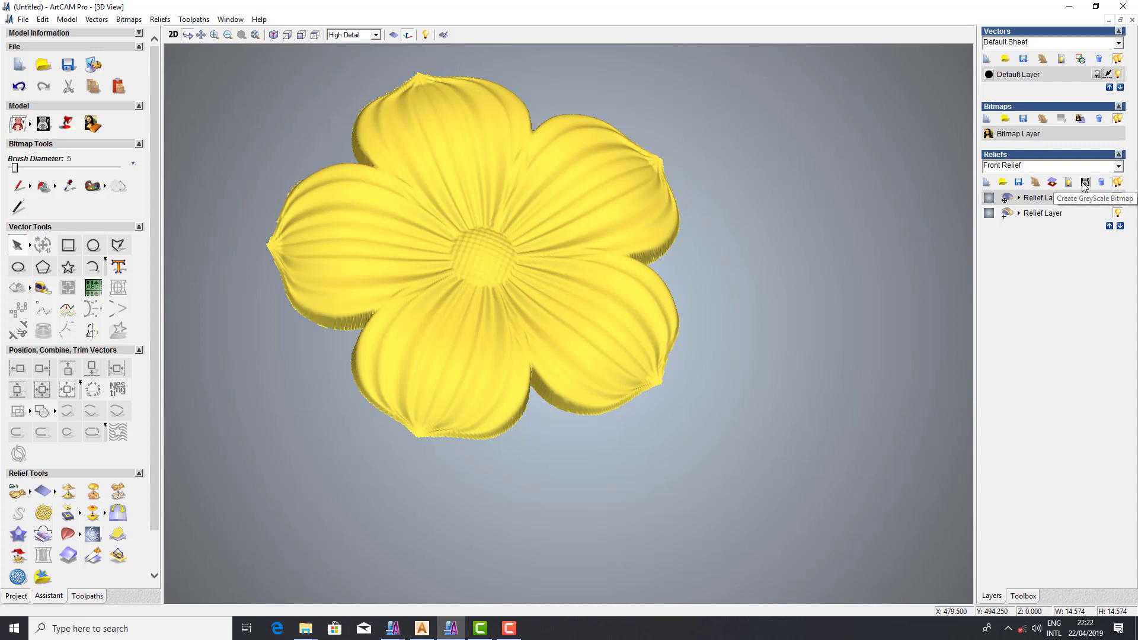
Duplicate Relief Layer 1, toggle layer visibility, then delete the copy
left_click(1036, 183)
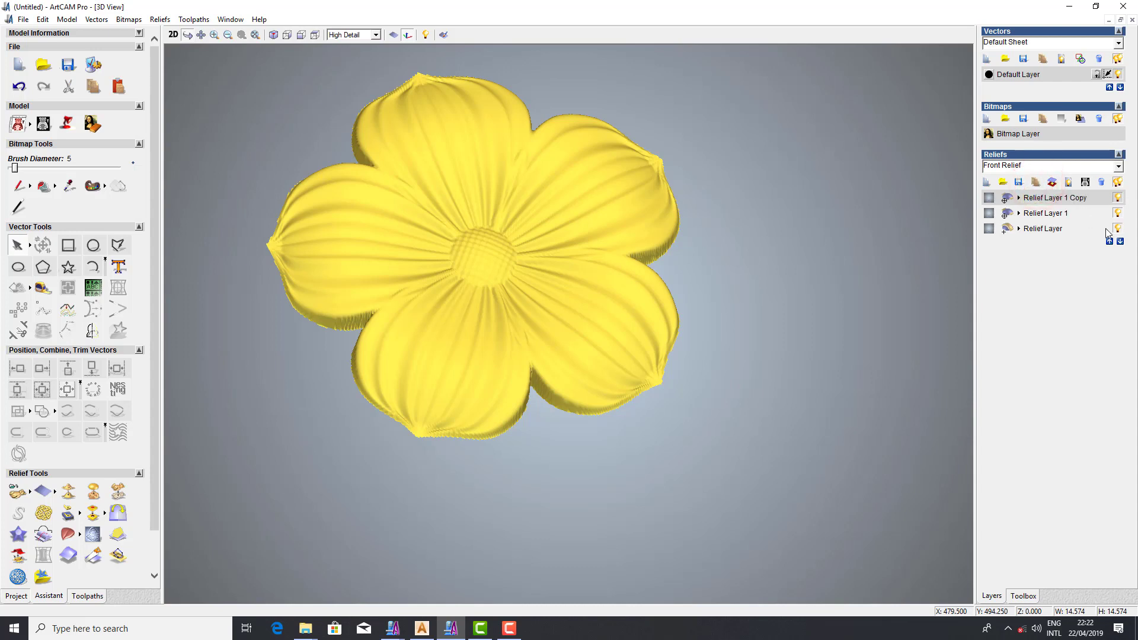
left_click(1117, 228)
left_click(1117, 213)
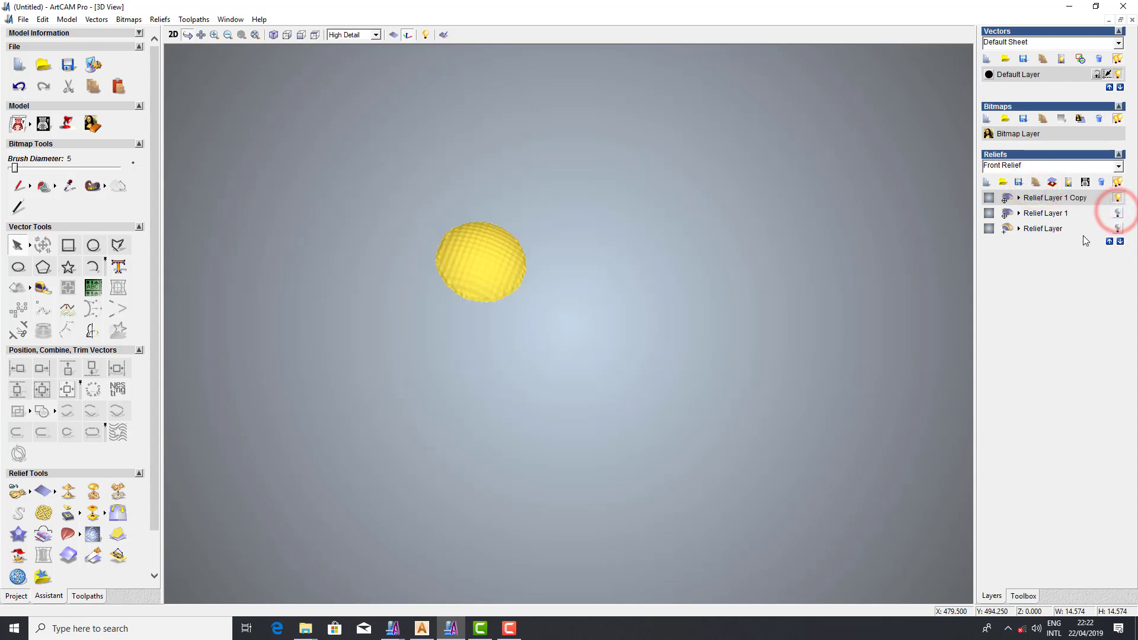
left_click(1117, 229)
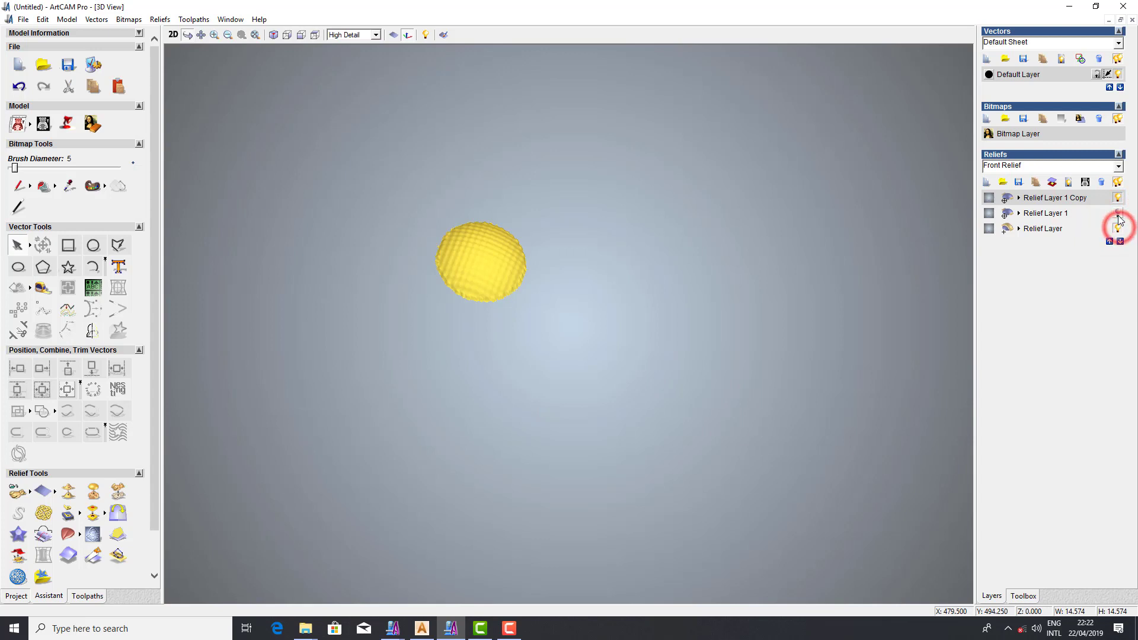
left_click(1118, 215)
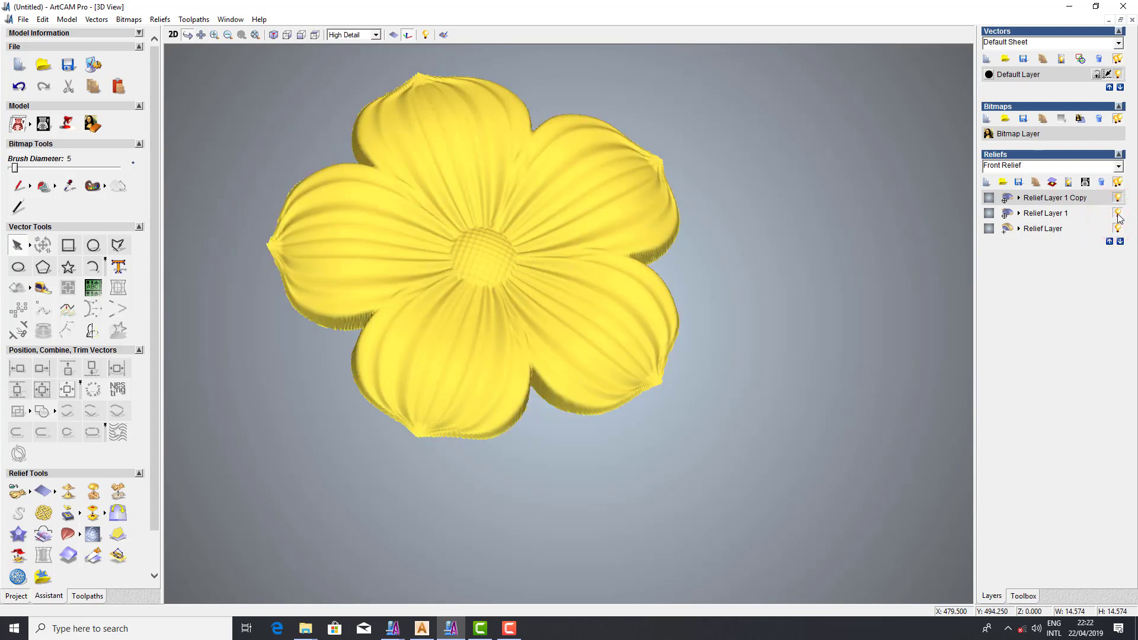
left_click(1101, 182)
Merge the visible relief layers into a Merged Layer, then hide both originals
left_click(1062, 241)
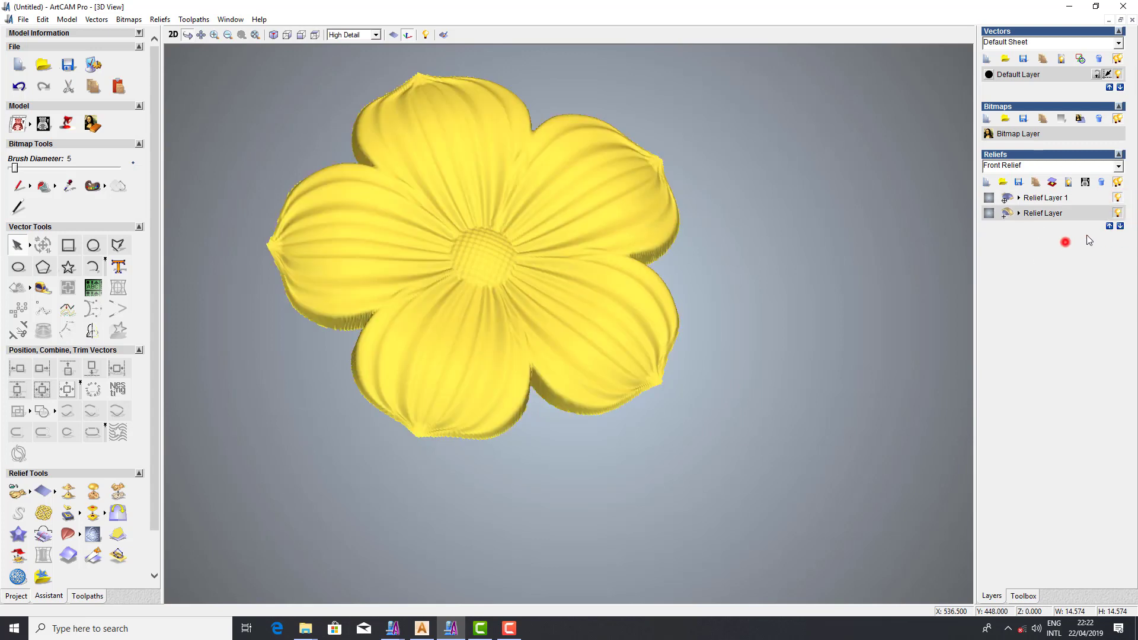
left_click(1117, 213)
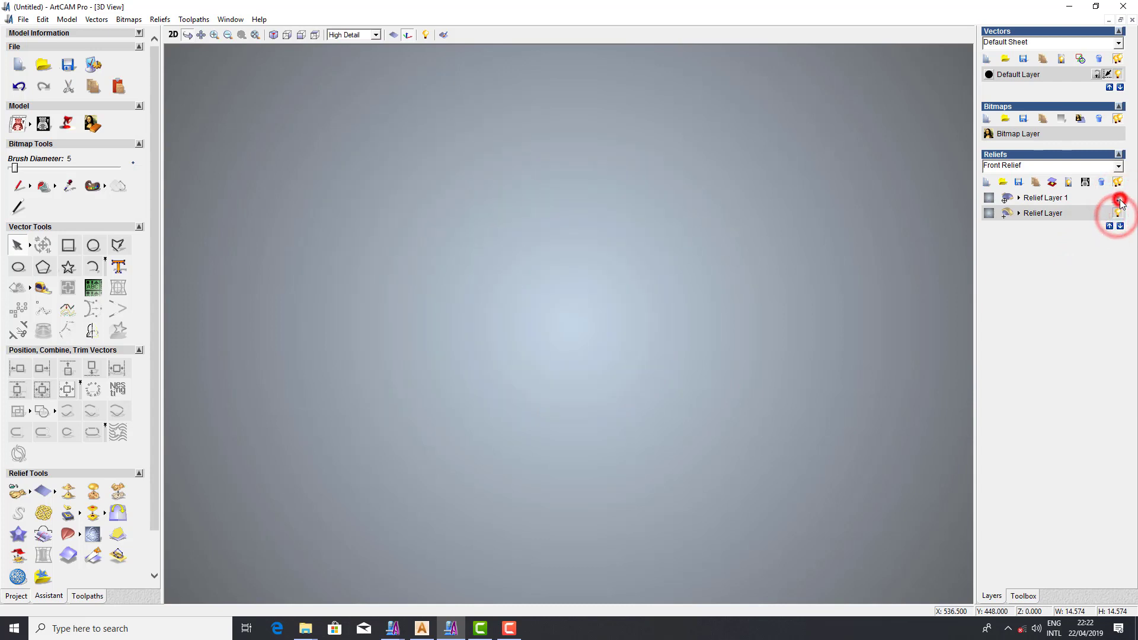
left_click(1118, 197)
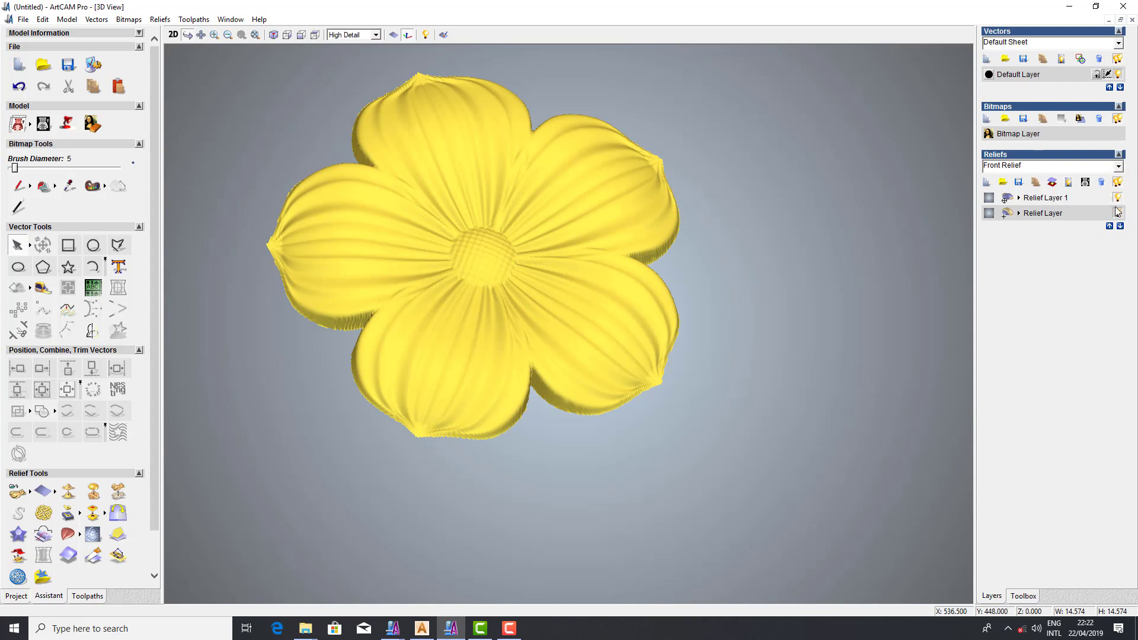
left_click(1069, 184)
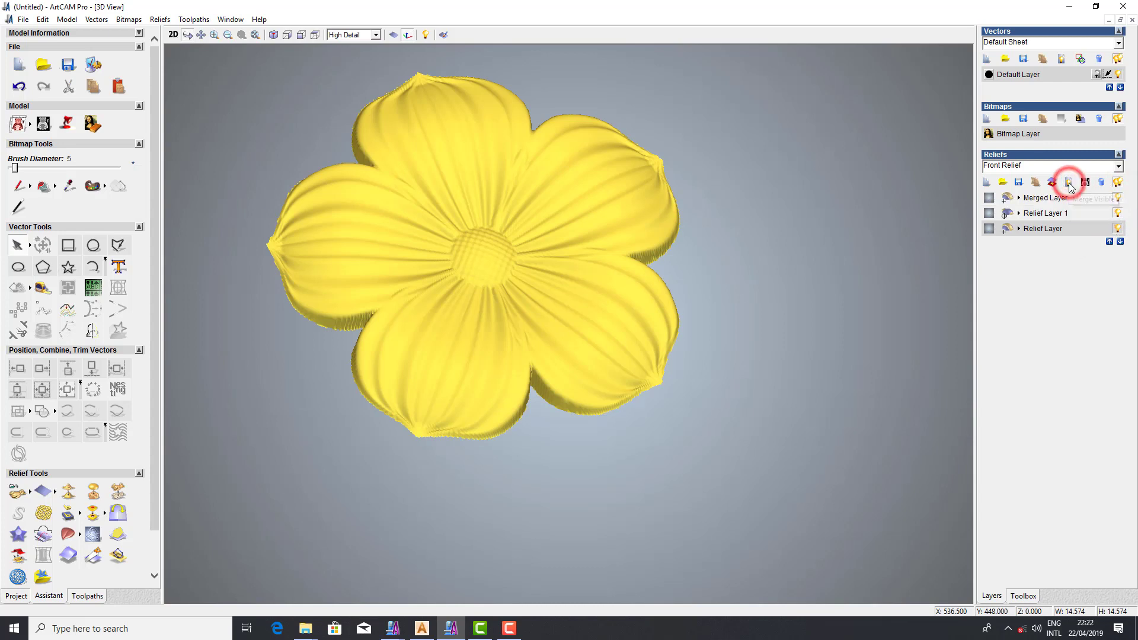
left_click(1117, 228)
left_click(1118, 213)
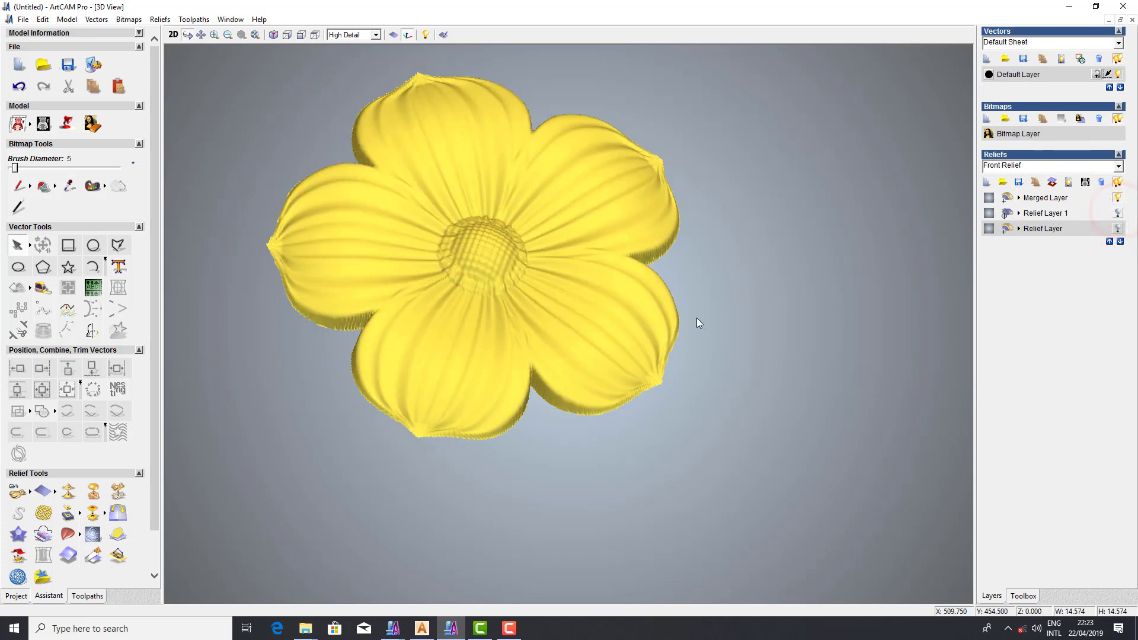
mouse_move(697, 323)
left_mouse_down()
mouse_move(663, 190)
mouse_move(665, 338)
left_mouse_up()
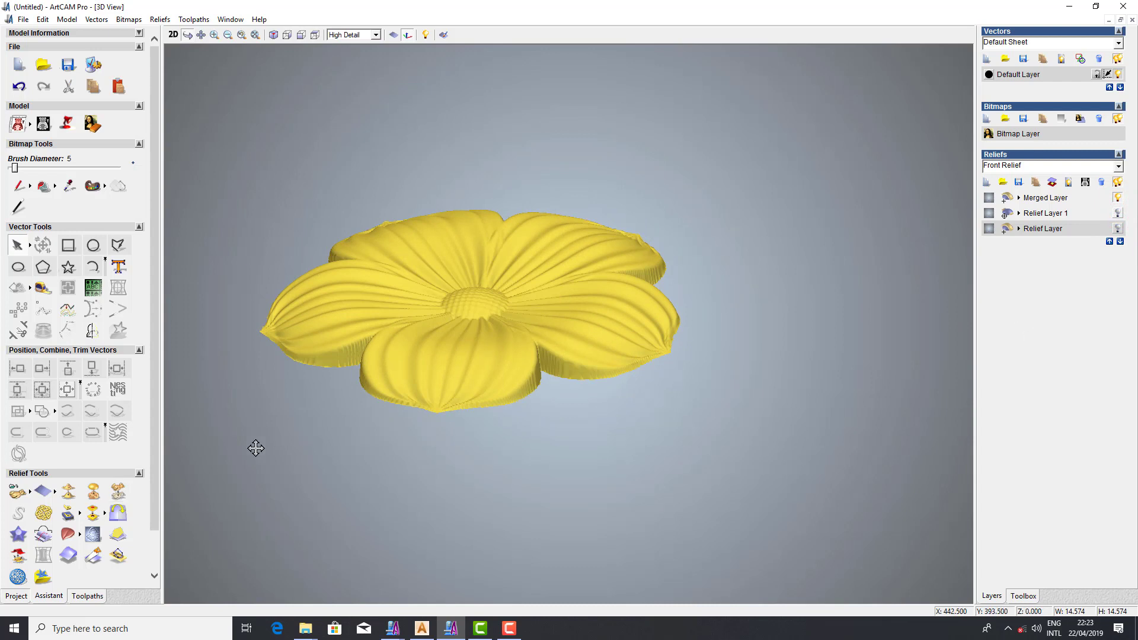
Scale the flower relief height to 6 mm
left_click(118, 491)
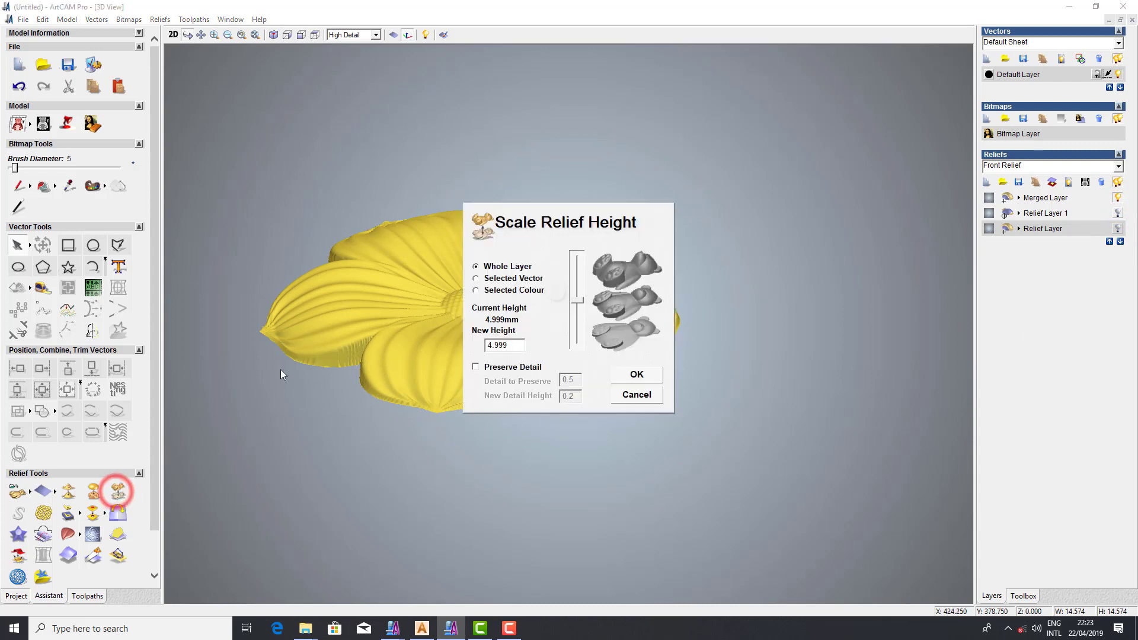
double_click(514, 345)
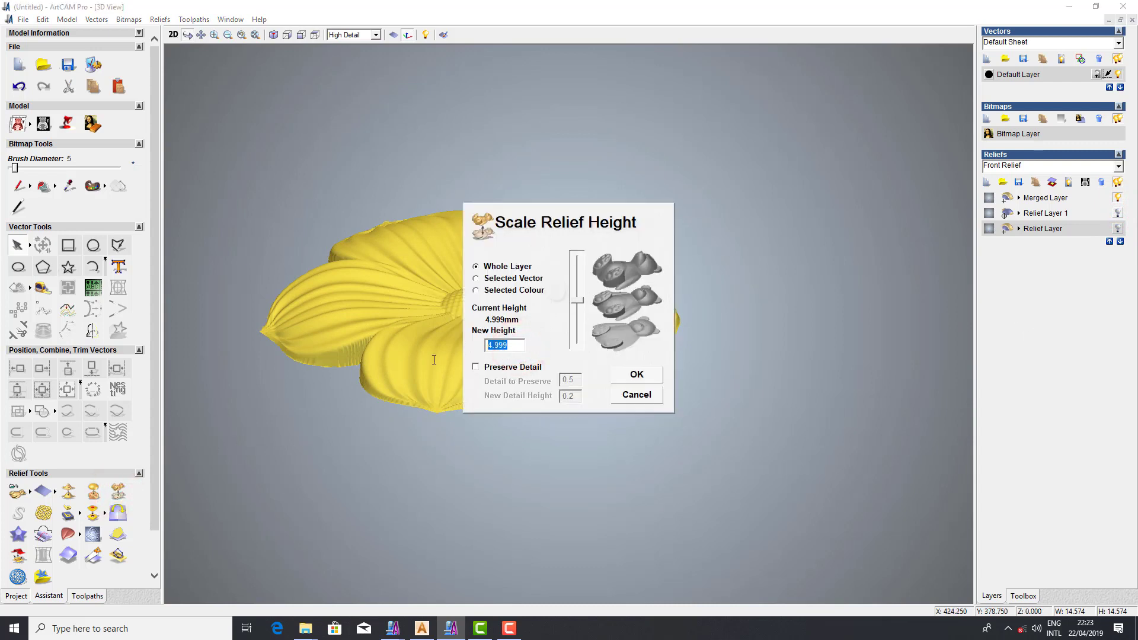
type("6")
left_click(638, 375)
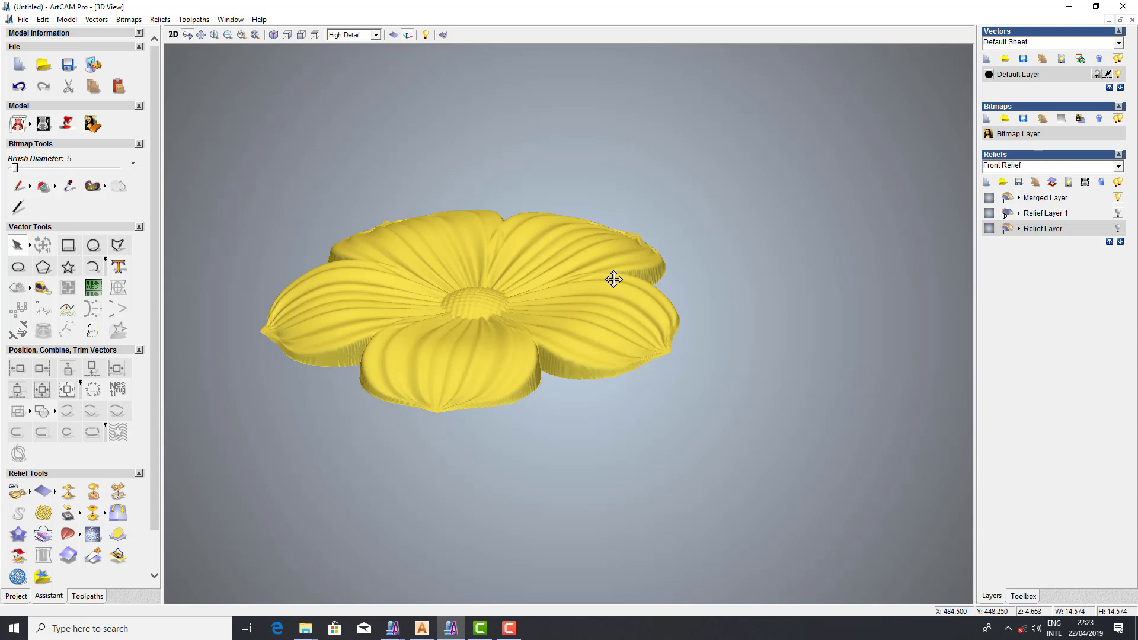
mouse_move(614, 279)
left_mouse_down()
mouse_move(633, 368)
mouse_move(579, 305)
left_mouse_up()
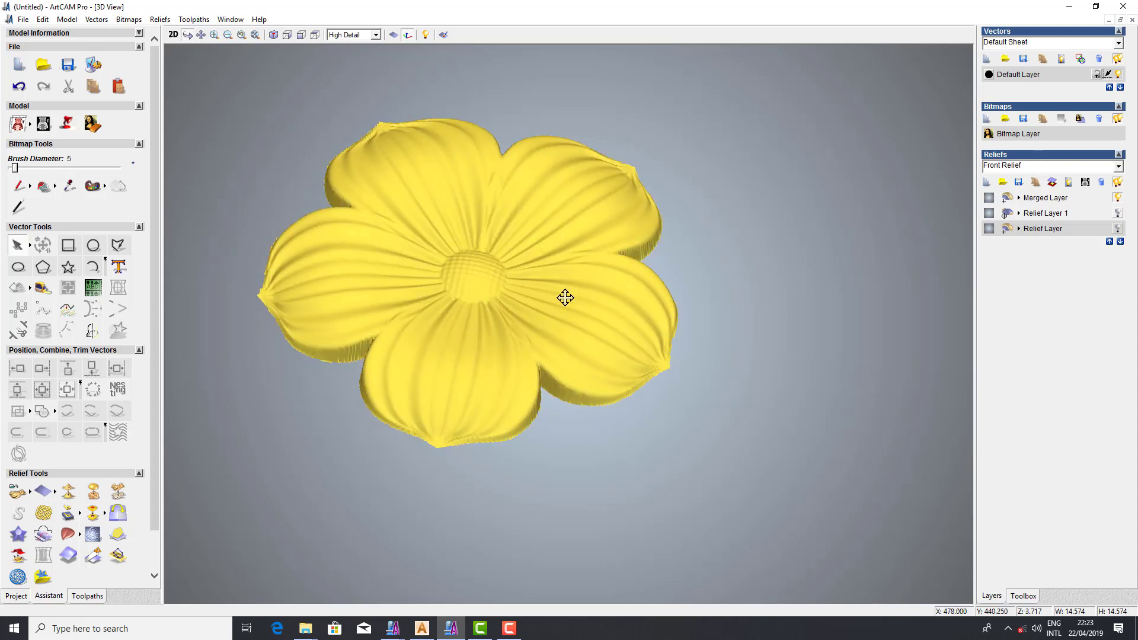
Apply one smoothing pass to the flower relief
left_click(68, 491)
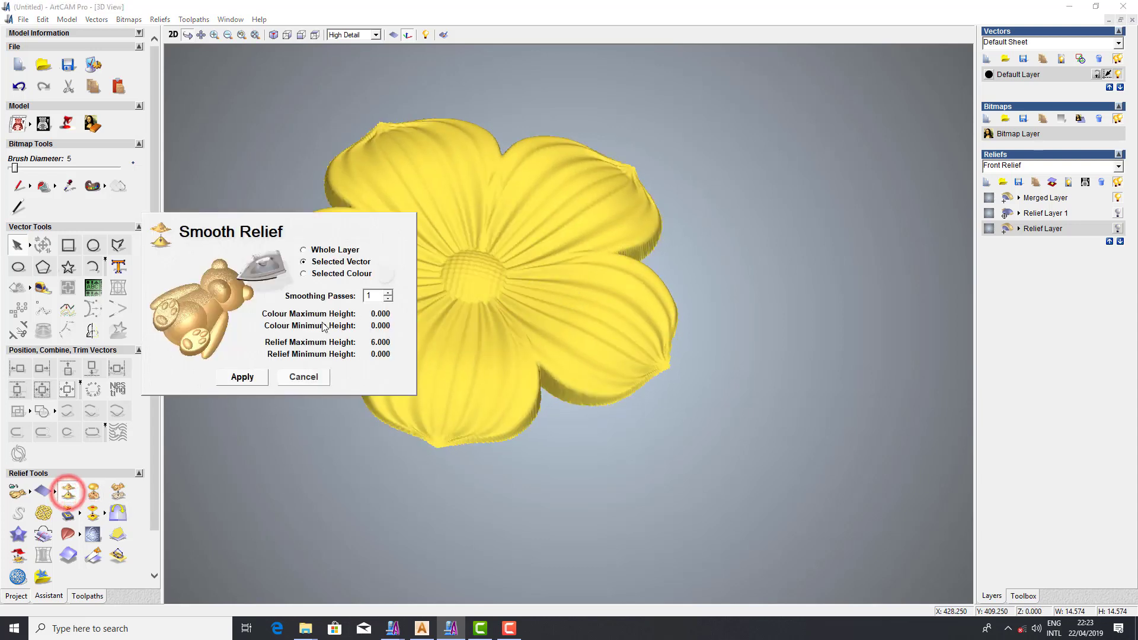
left_click(242, 380)
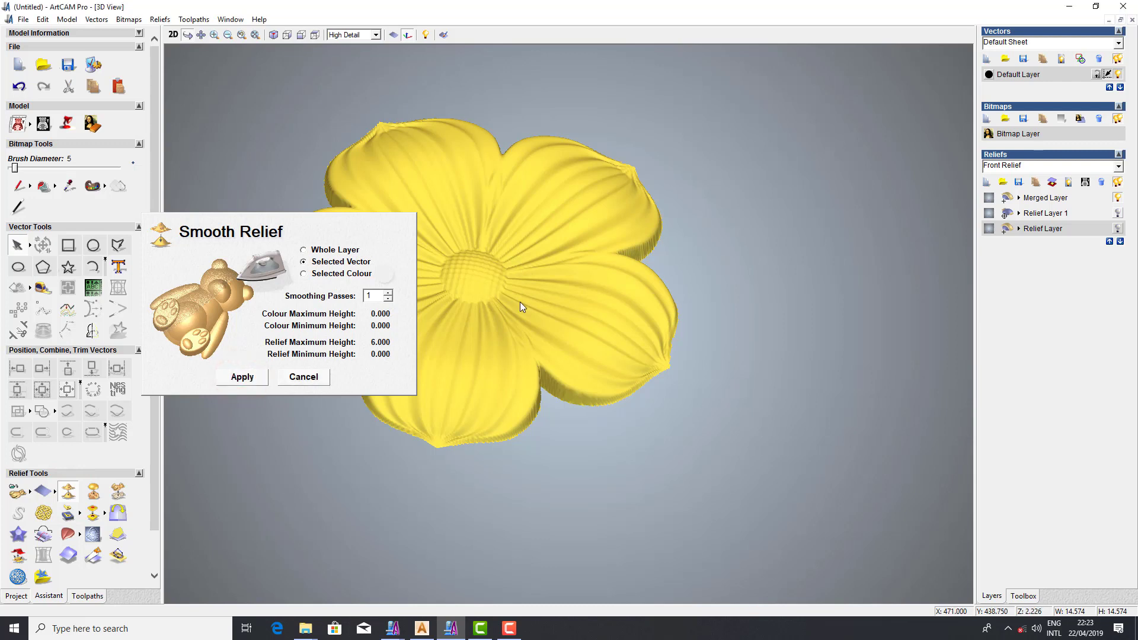
left_click(303, 378)
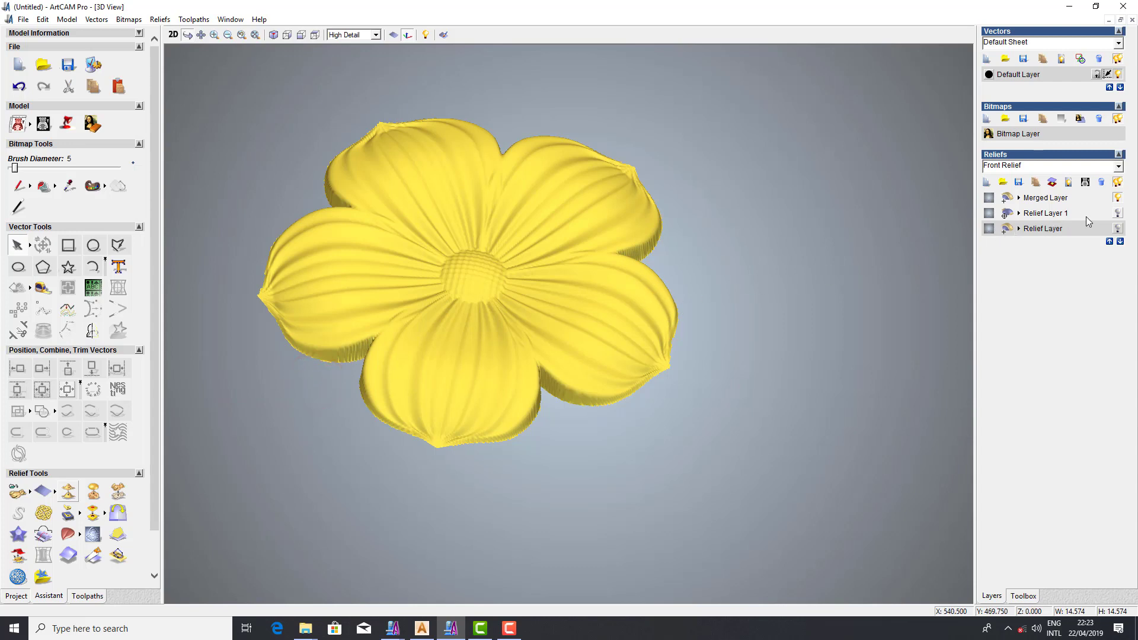
Delete Relief Layer and Relief Layer 1, leaving only Merged Layer
left_click(1058, 199)
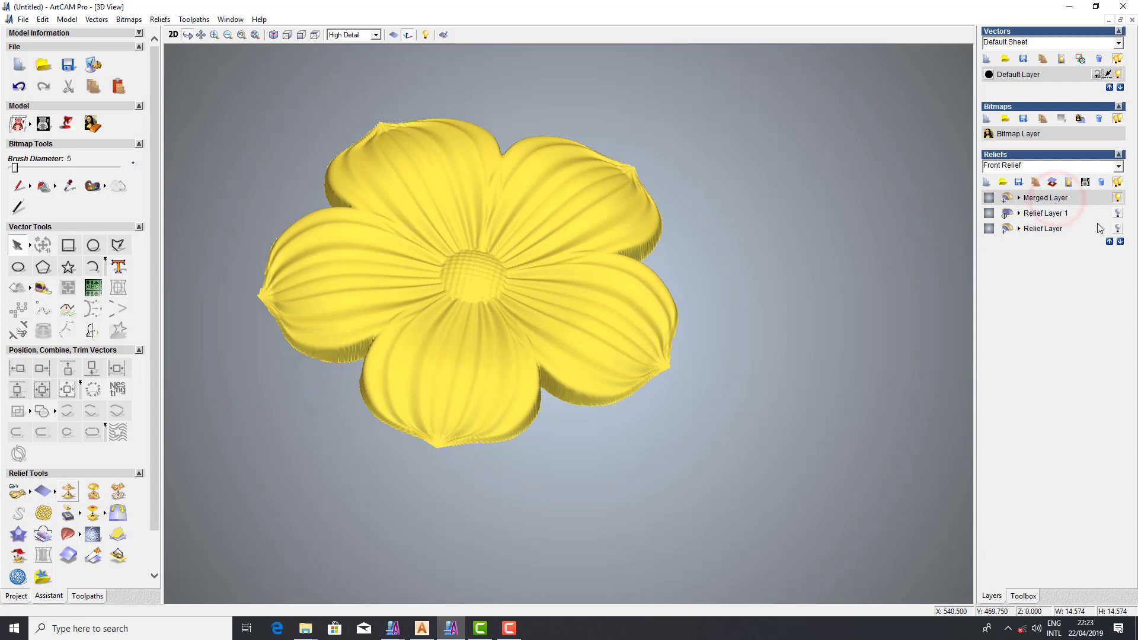
left_click(1053, 230)
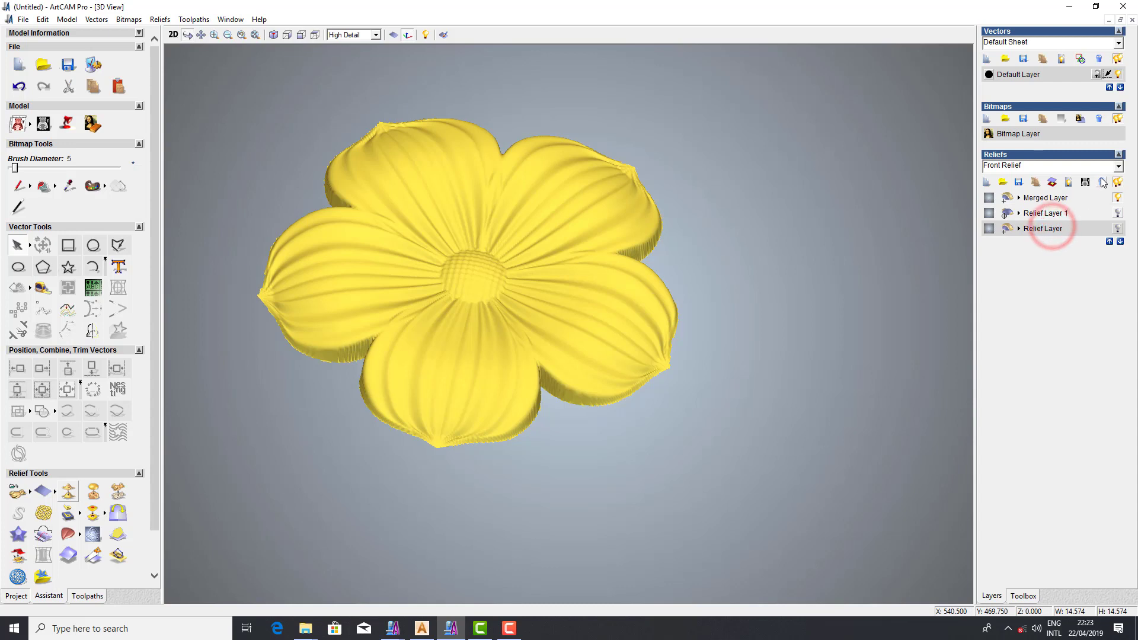
left_click(1101, 182)
left_click(1047, 214)
left_click(1101, 182)
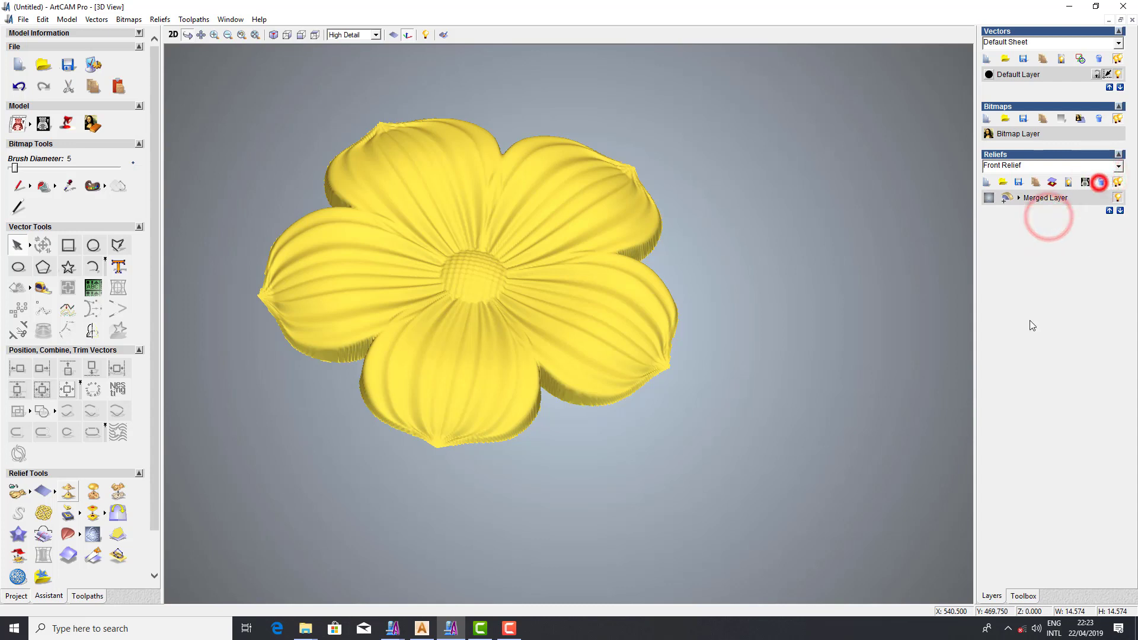
Save the flower model as f.art
left_click(23, 19)
left_click(65, 88)
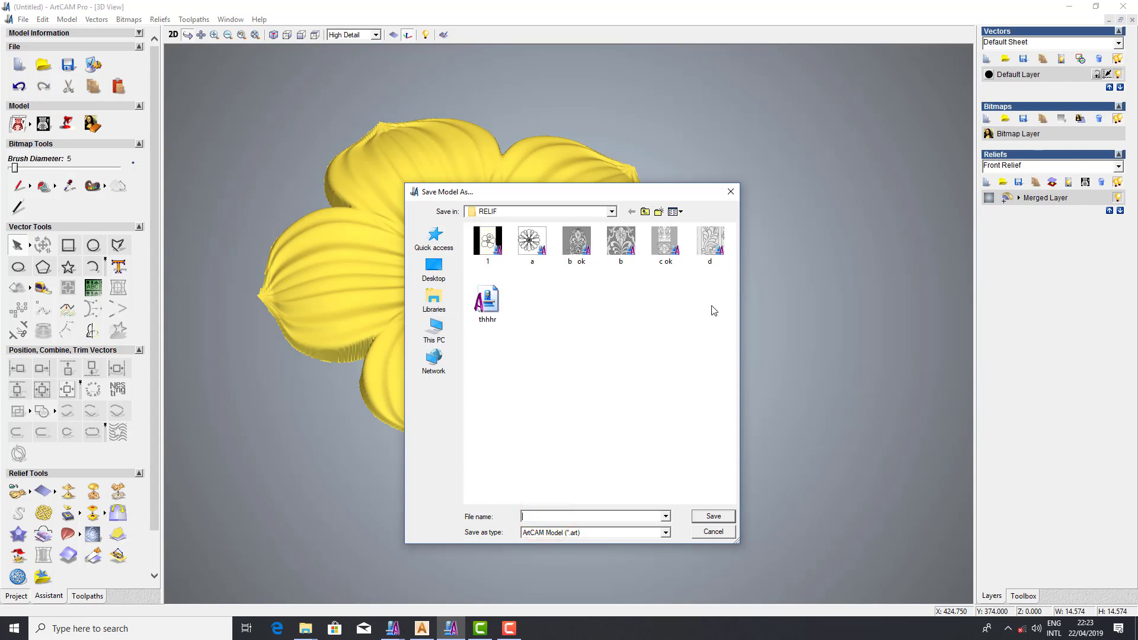
type("f")
left_click(716, 517)
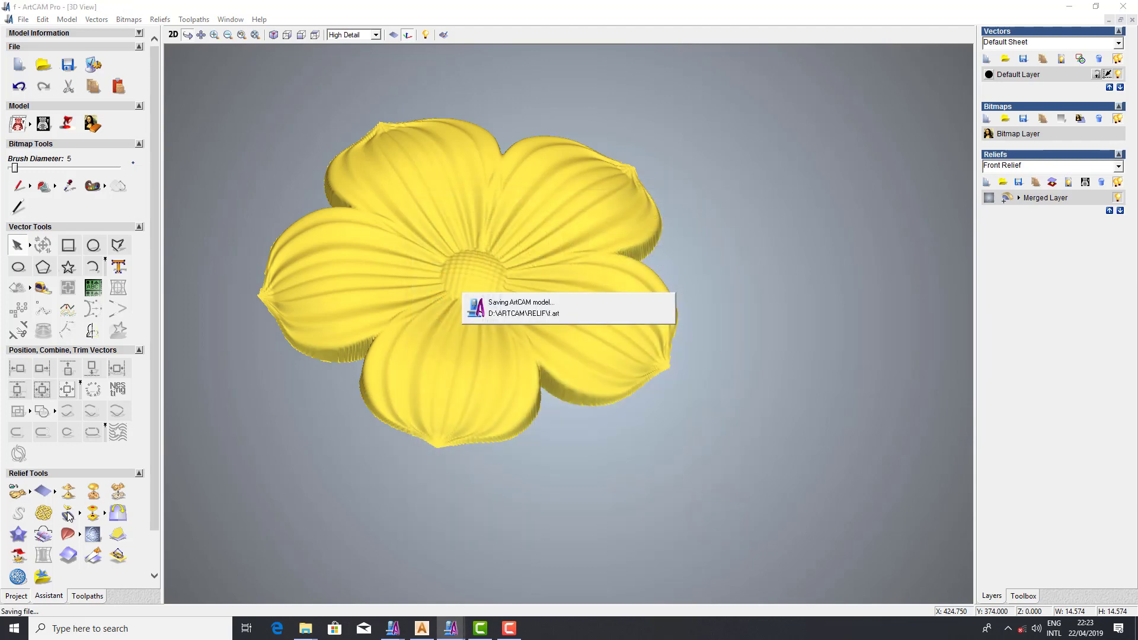
Save the composite relief as 12 in the RELIF folder
left_click(30, 493)
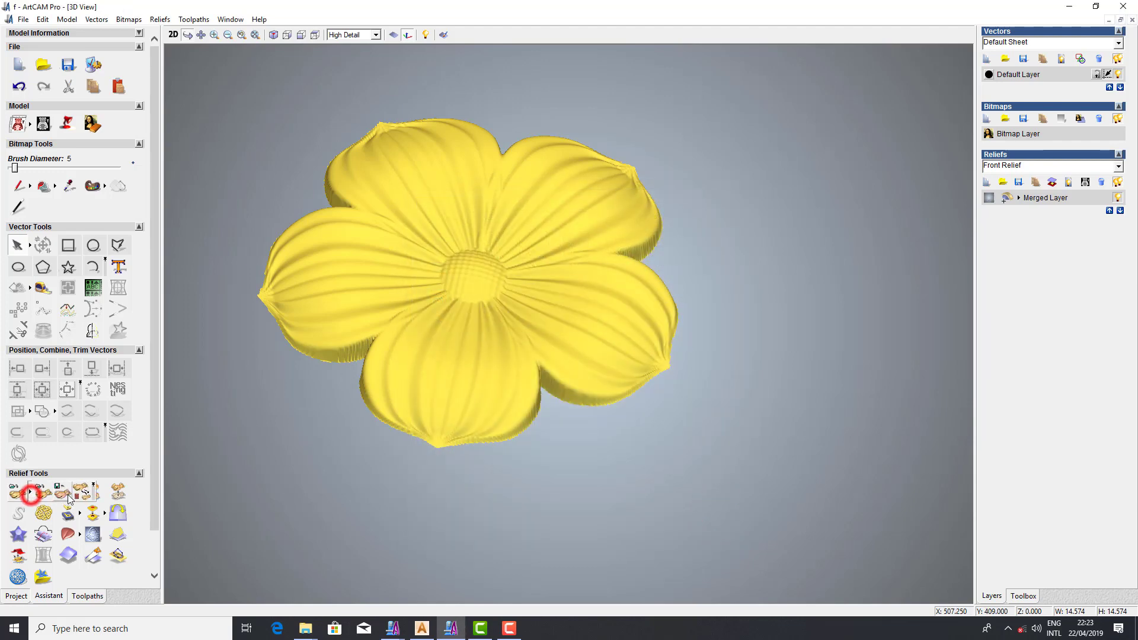
left_click(64, 493)
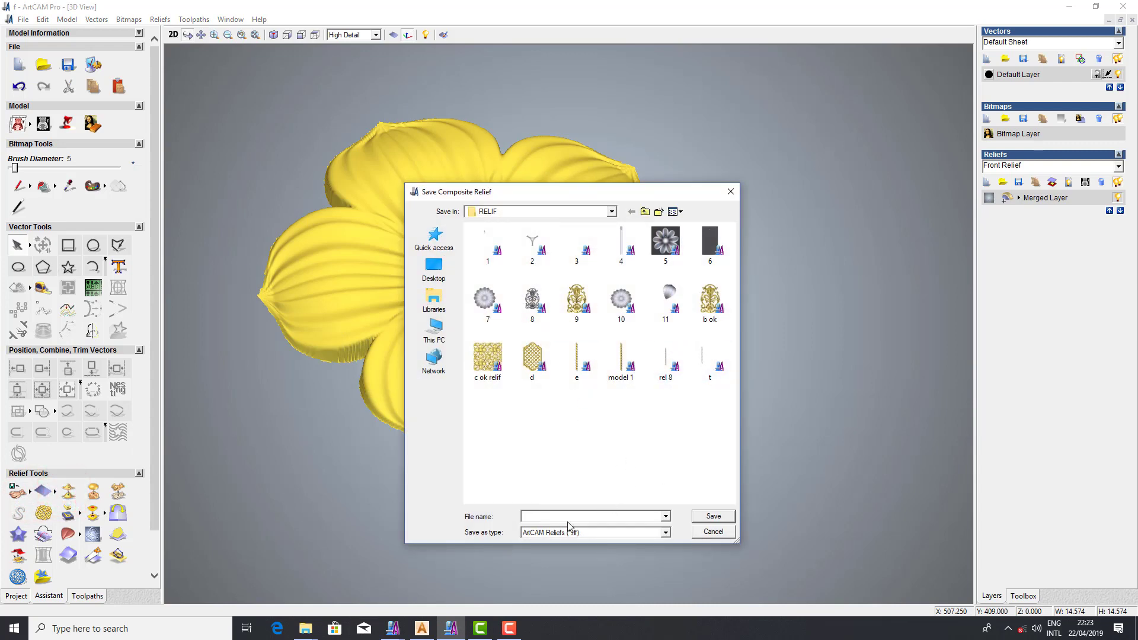
type("12")
left_click(703, 519)
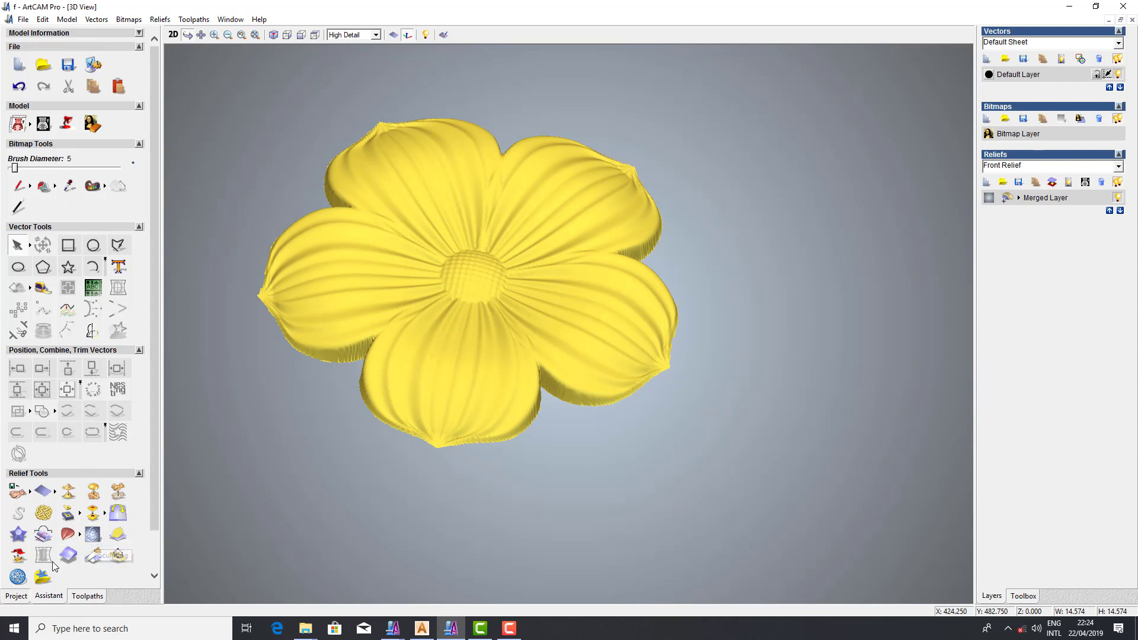
Generate the flower's 52,330-triangle mesh and export it as 'relief flower' (.3da) to D:\ARTCAM\RELIF
left_click(16, 577)
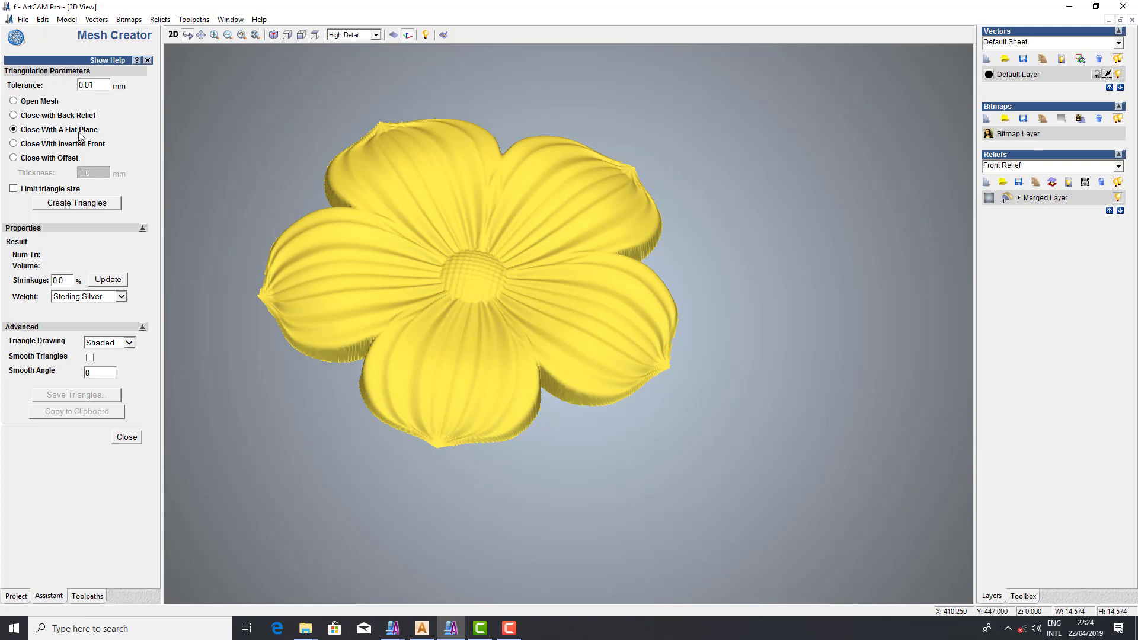
left_click(70, 205)
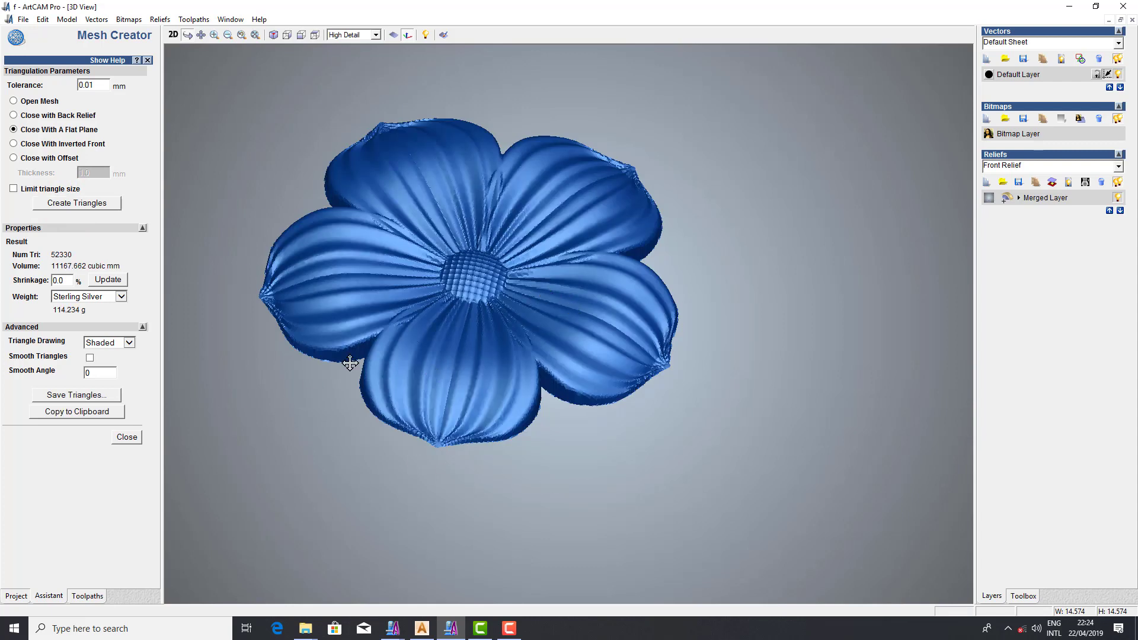
left_click(71, 396)
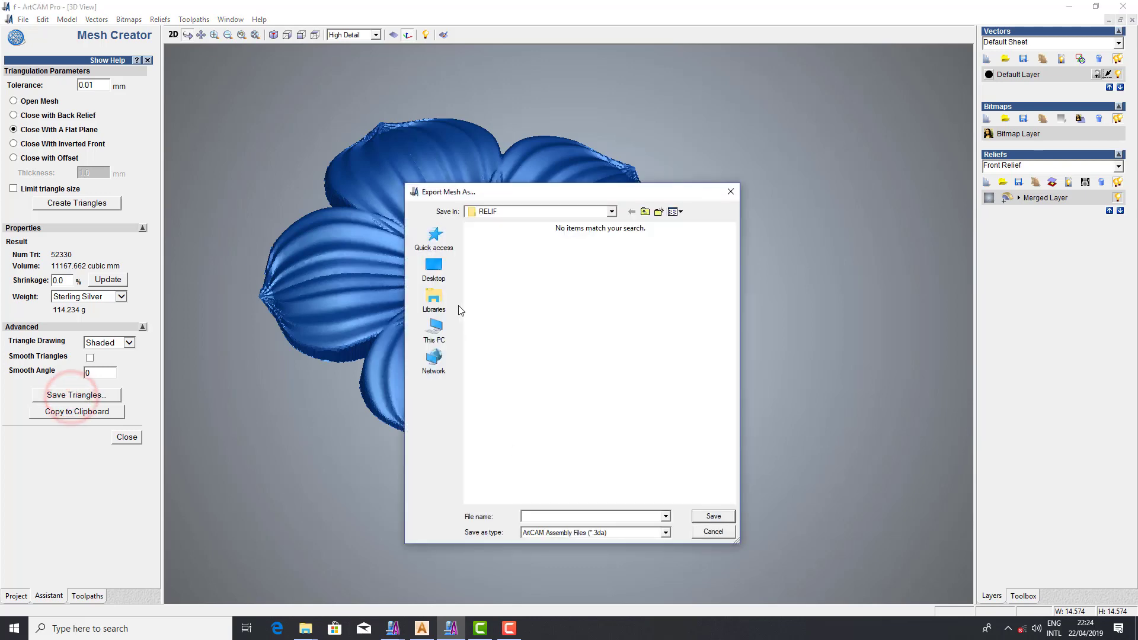
left_click(435, 328)
scroll(568, 438, "down", 3)
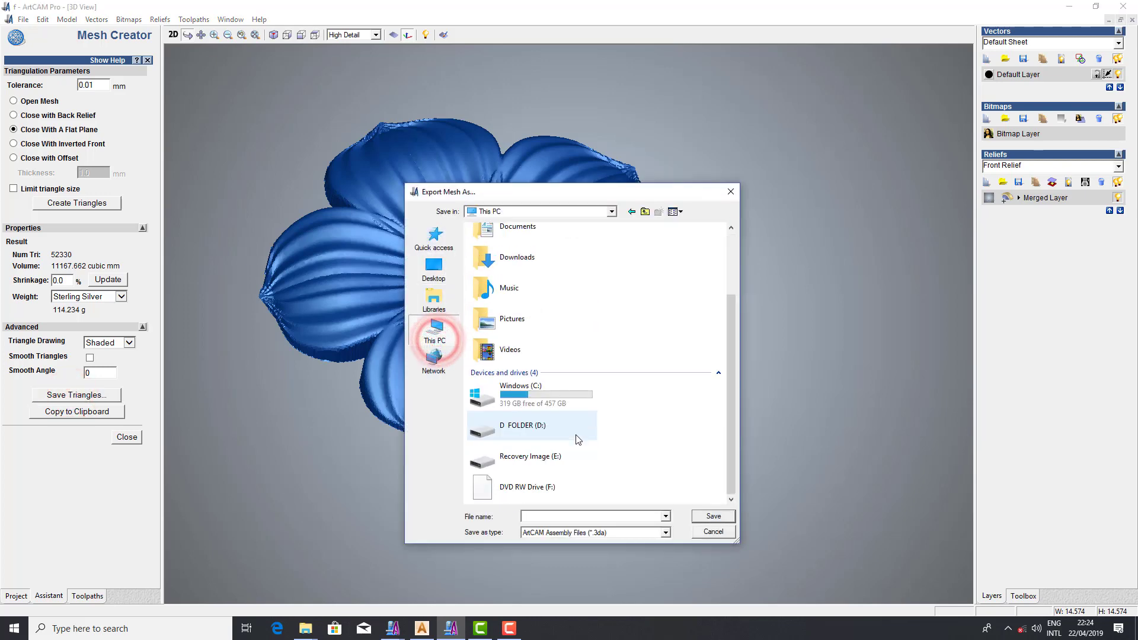
double_click(542, 433)
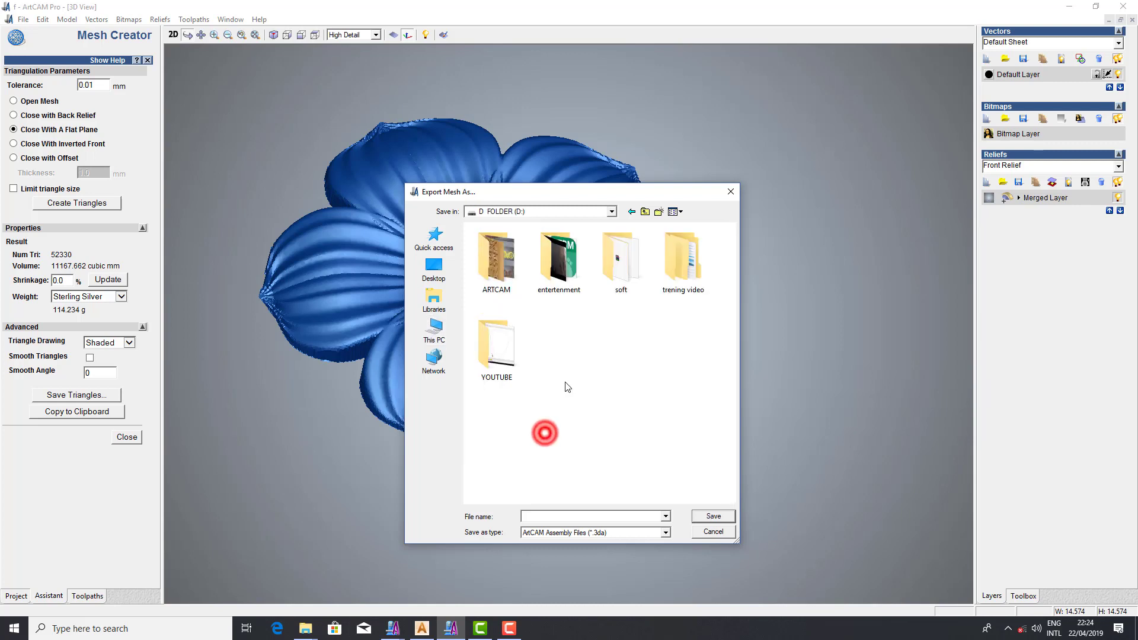
double_click(496, 261)
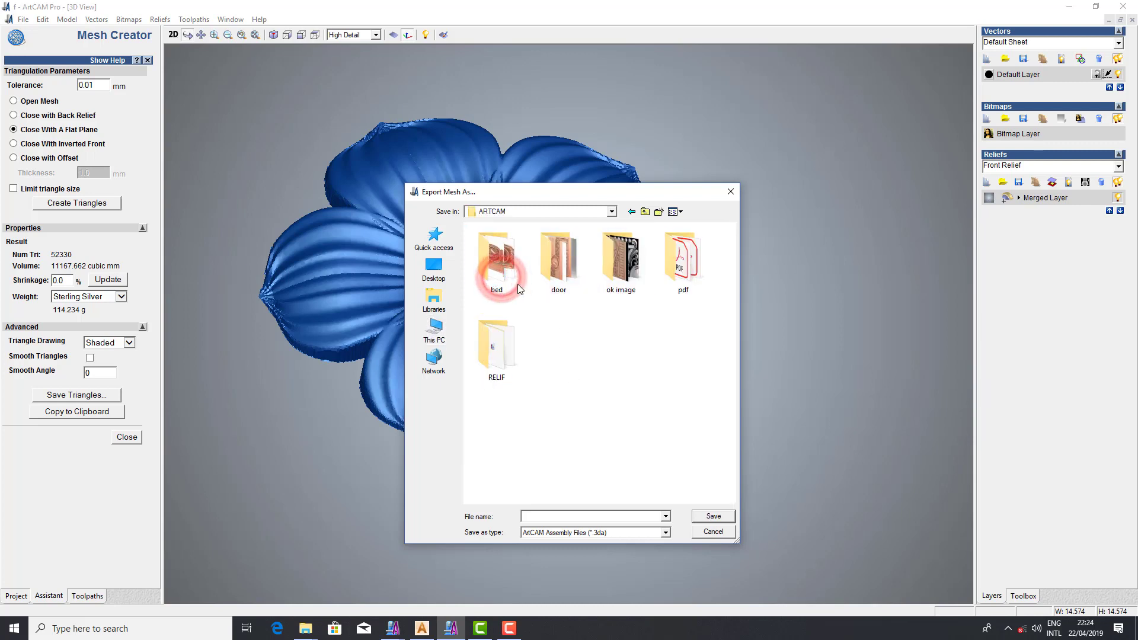
double_click(499, 382)
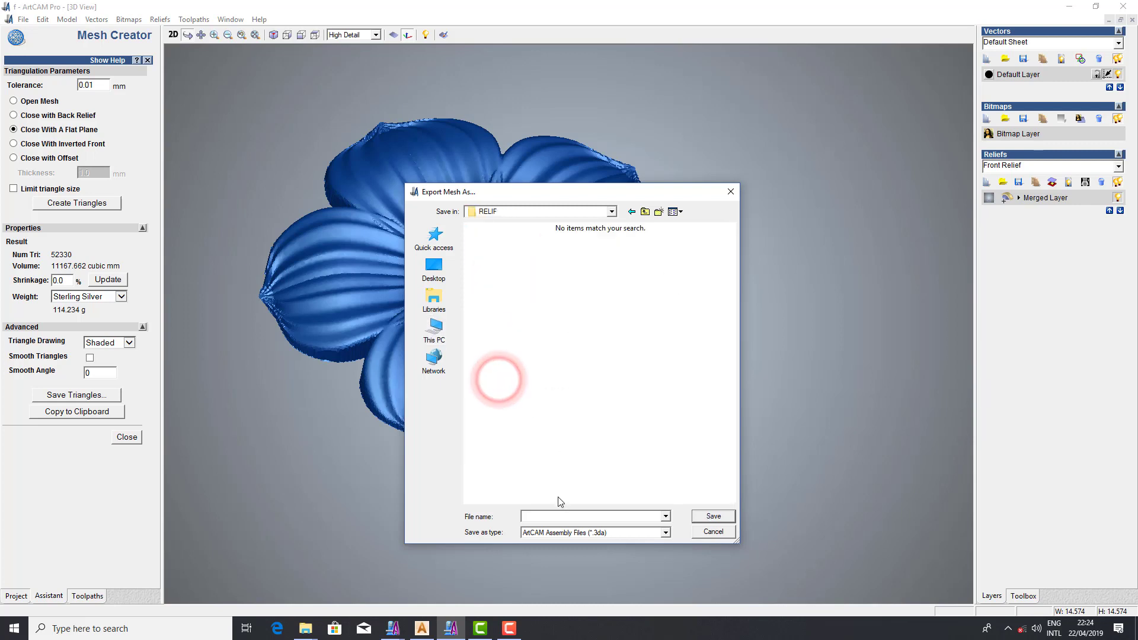
left_click(551, 517)
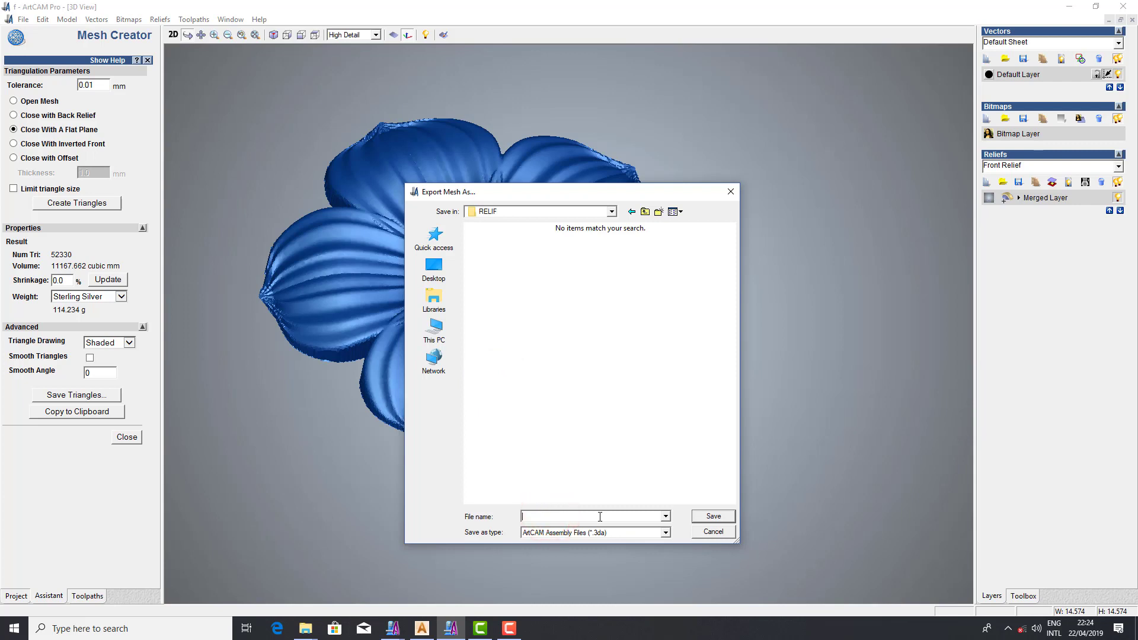
type("rel")
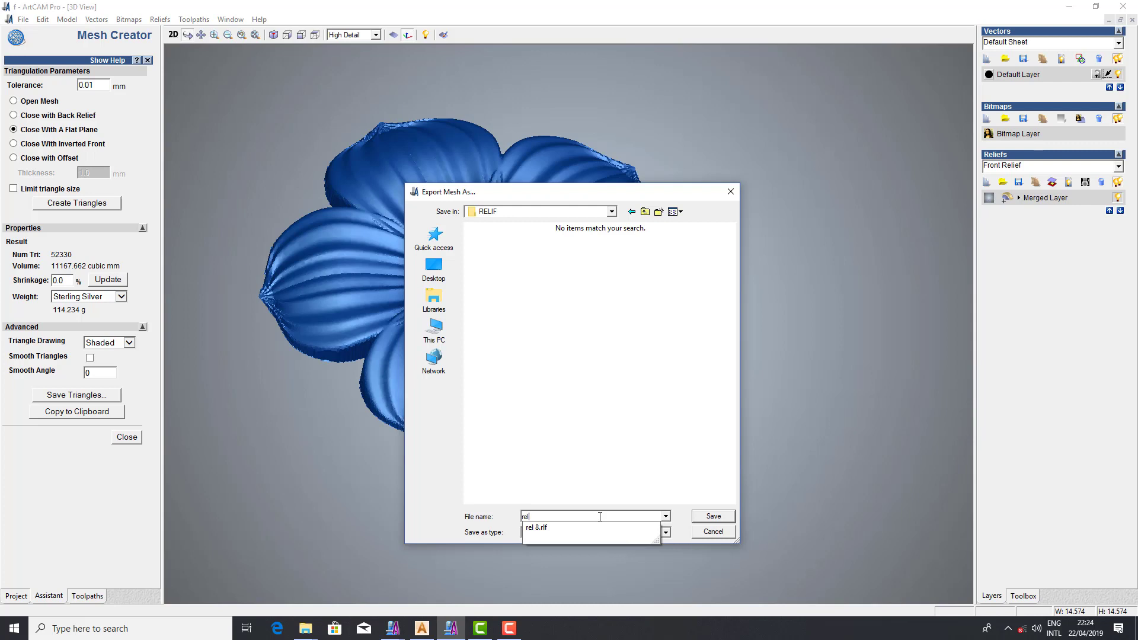
type("ef flower")
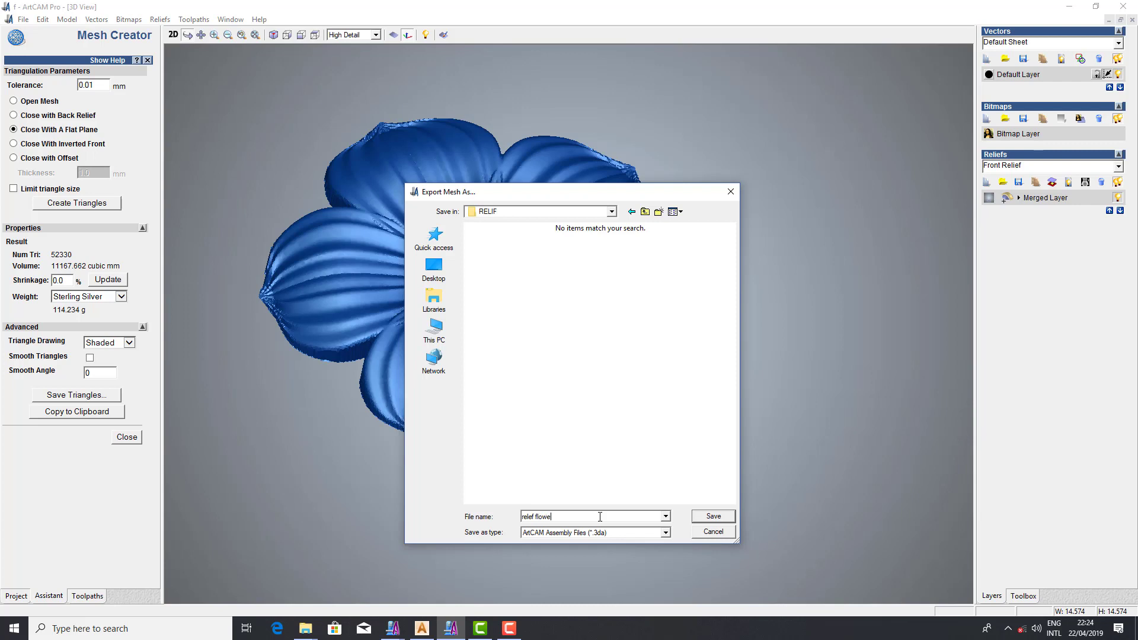
left_click(706, 519)
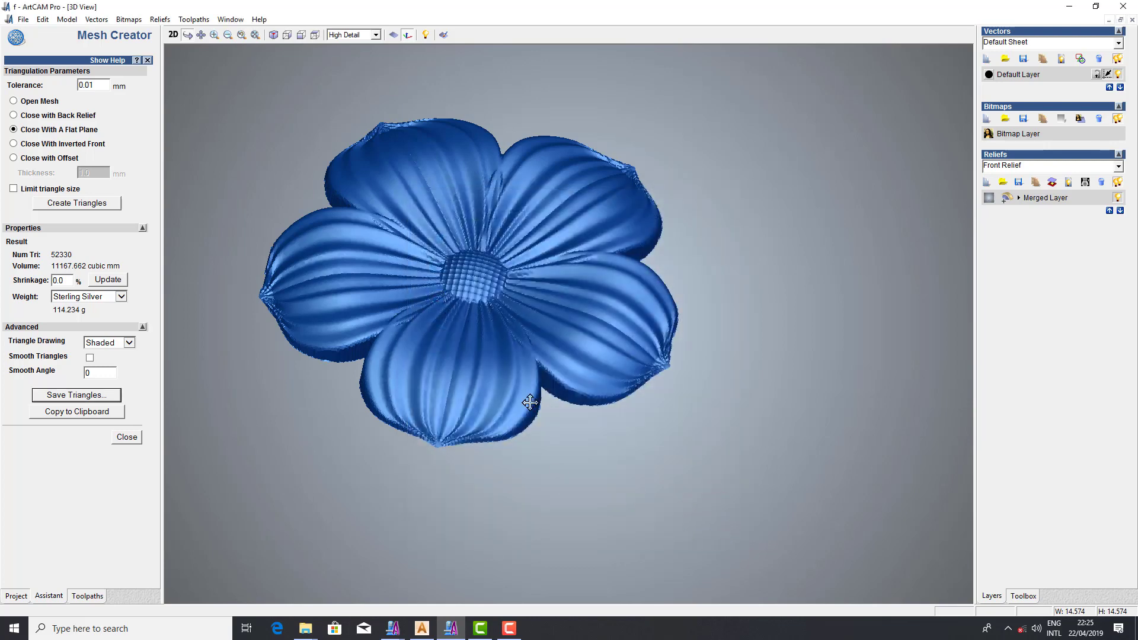
left_click(127, 438)
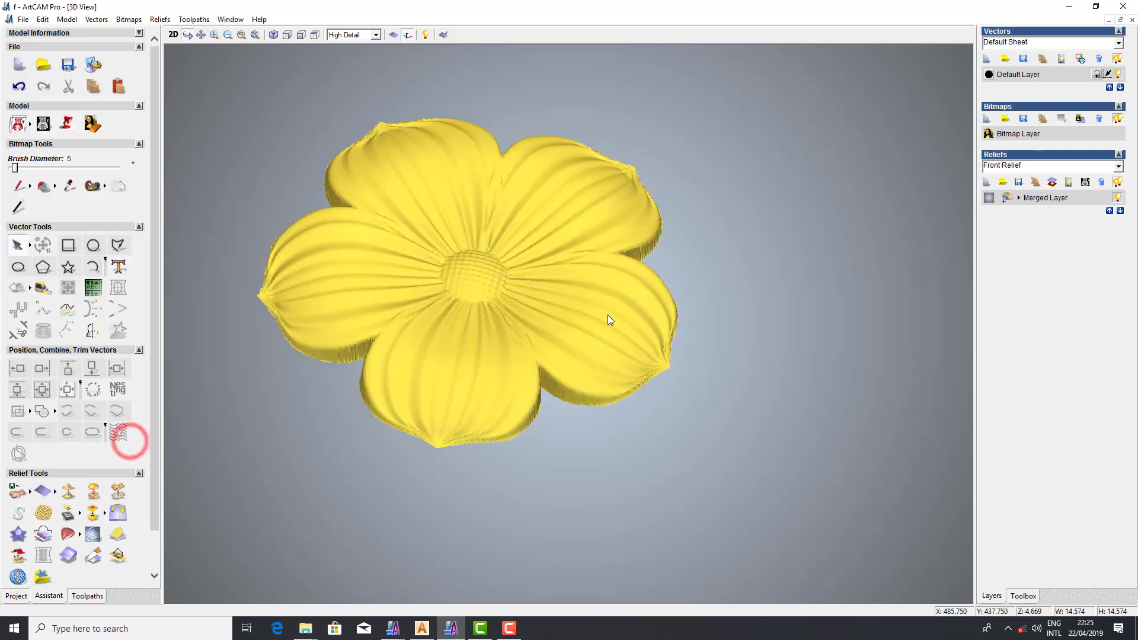